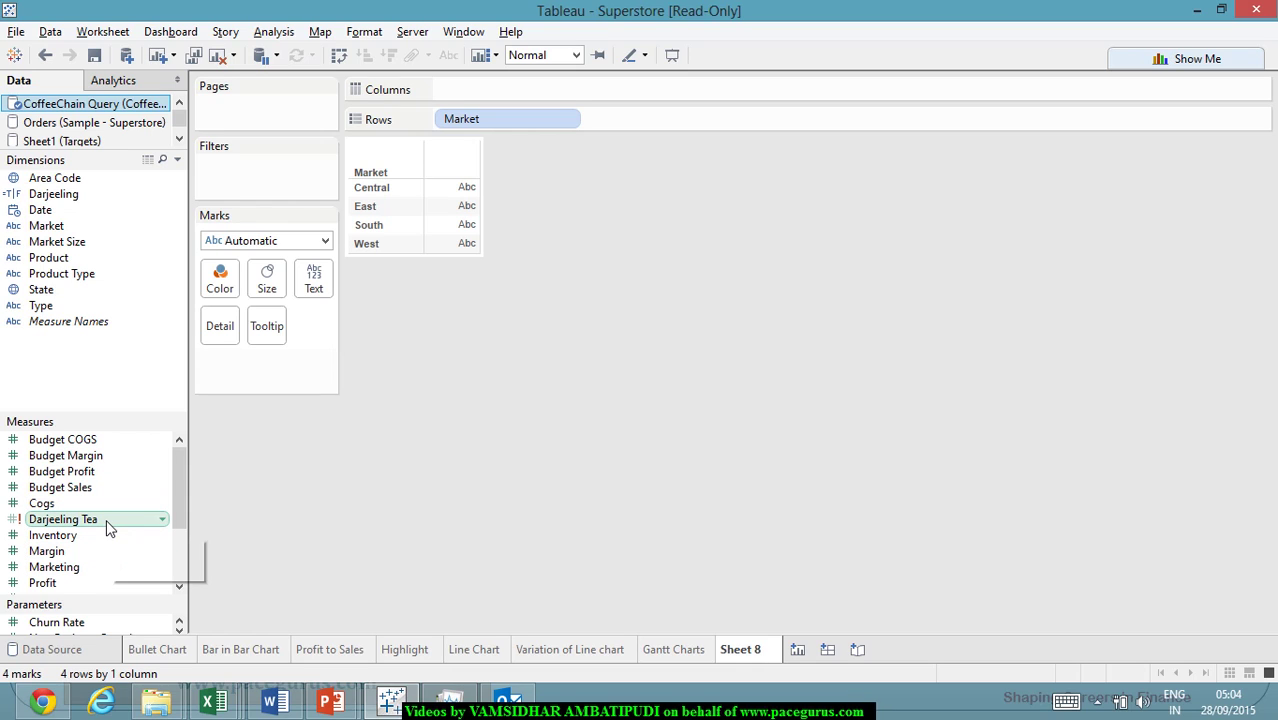
# Add the Sales measure to the columns to chart total sales for each market as horizontal bars.
pyautogui.click(106, 520)
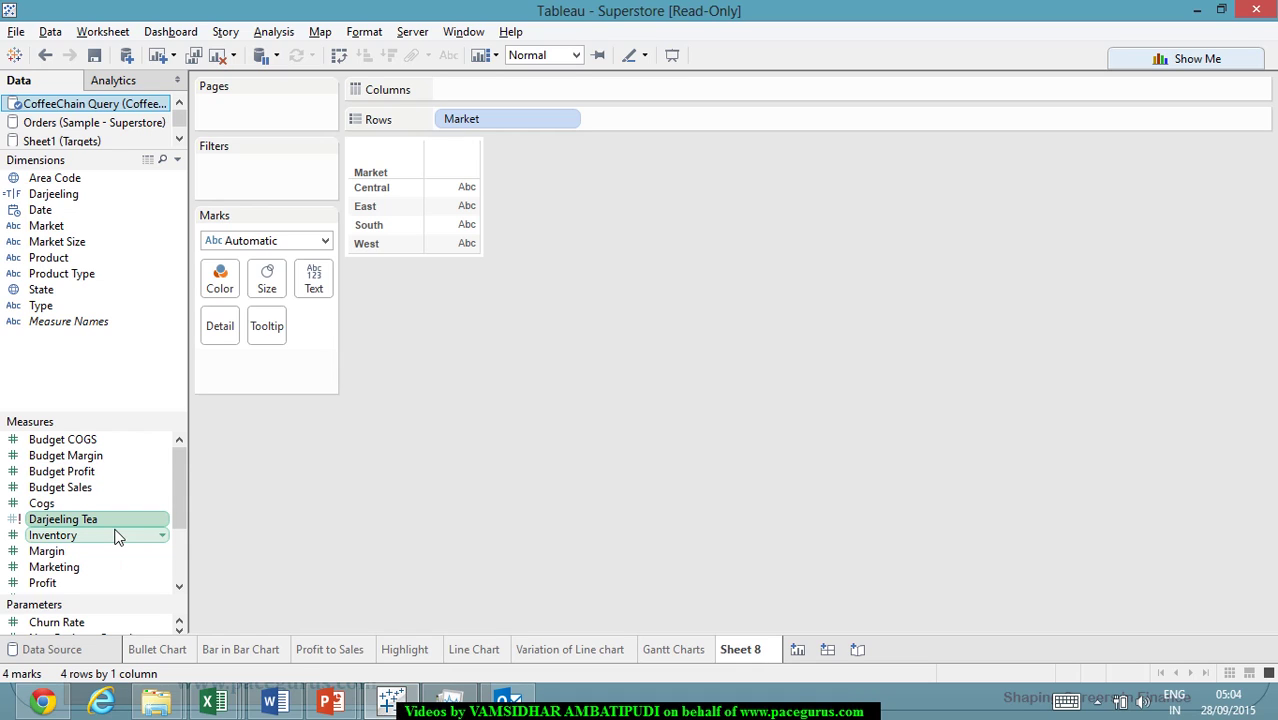
pyautogui.scroll(-1, 115, 537)
pyautogui.moveTo(92, 551); pyautogui.dragTo(559, 103)
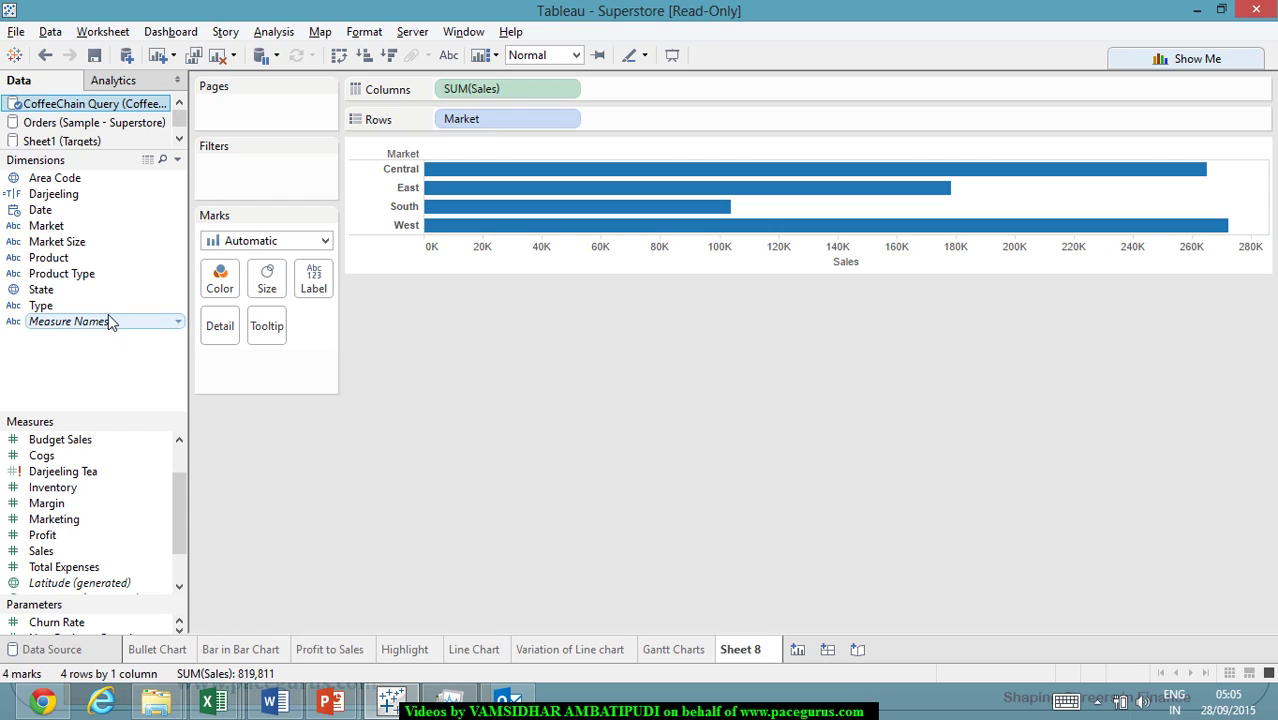
pyautogui.moveTo(88, 265); pyautogui.dragTo(45, 330)
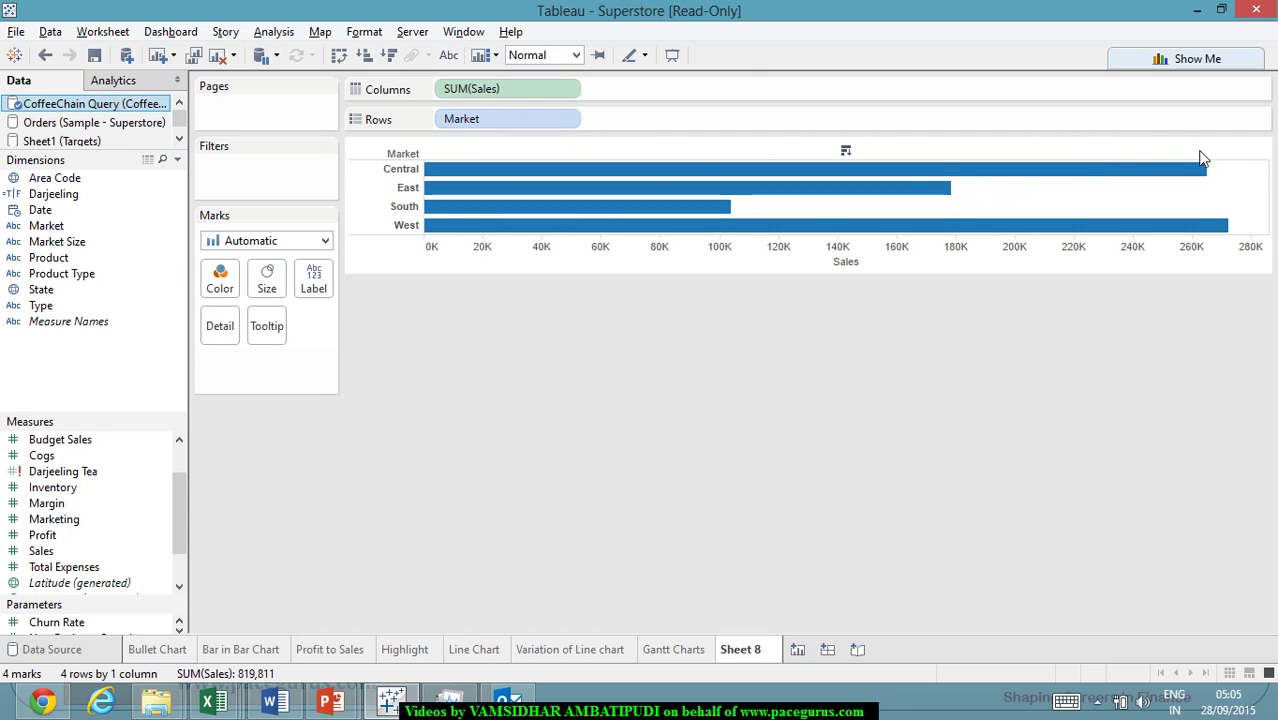
pyautogui.moveTo(1214, 178)
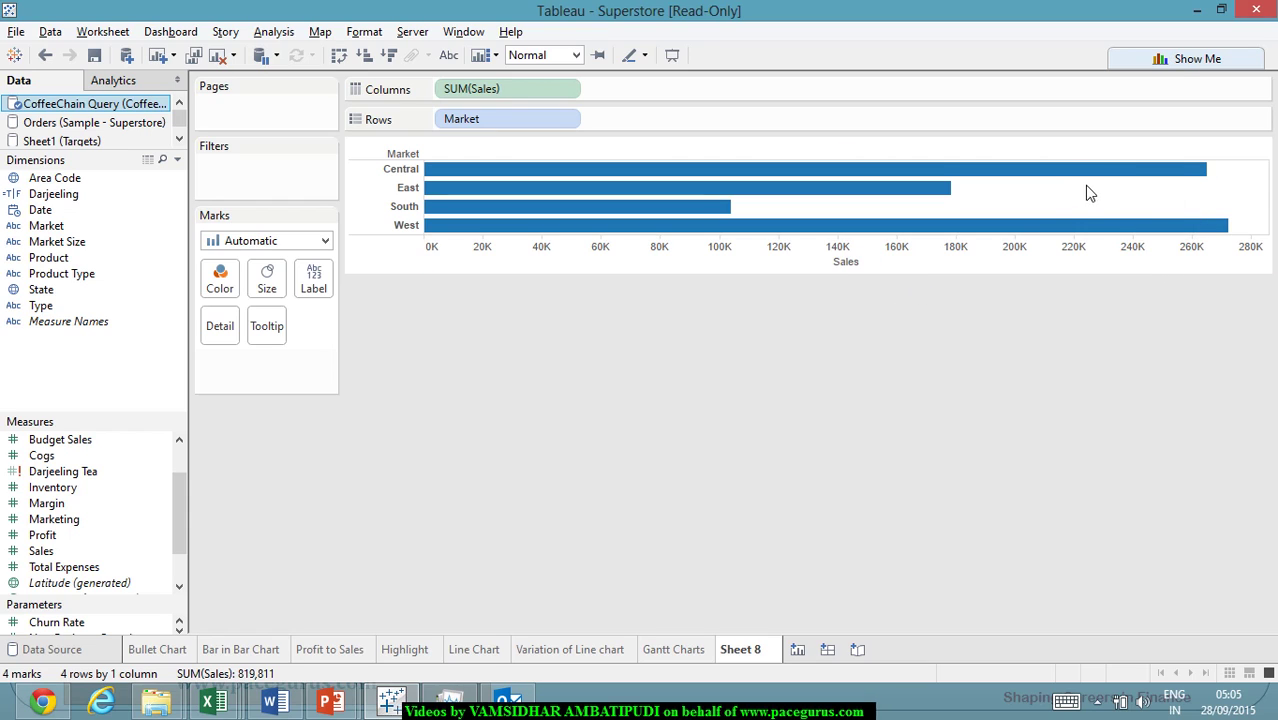
pyautogui.moveTo(1102, 188)
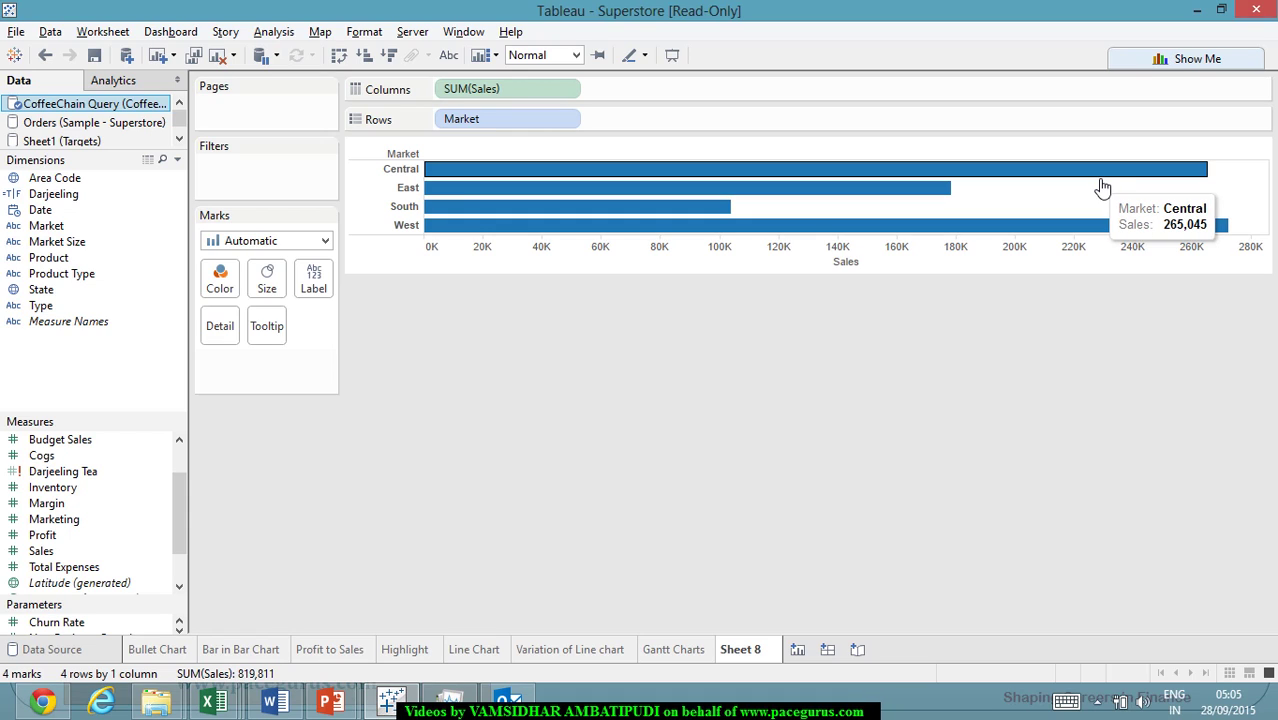
# Colour the market bars by Product Type to turn them into stacked bars.
pyautogui.click(60, 231)
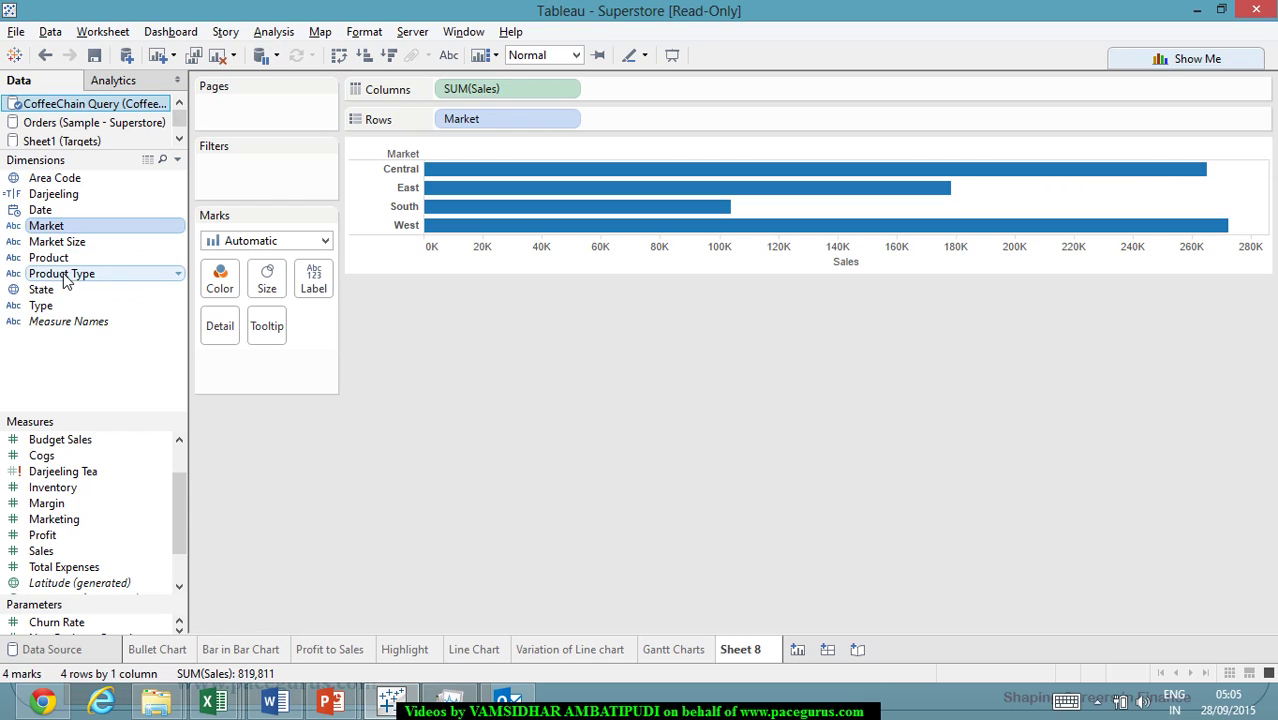
pyautogui.click(72, 261)
pyautogui.keyDown('ctrl'); pyautogui.click(84, 277); pyautogui.keyUp('ctrl')
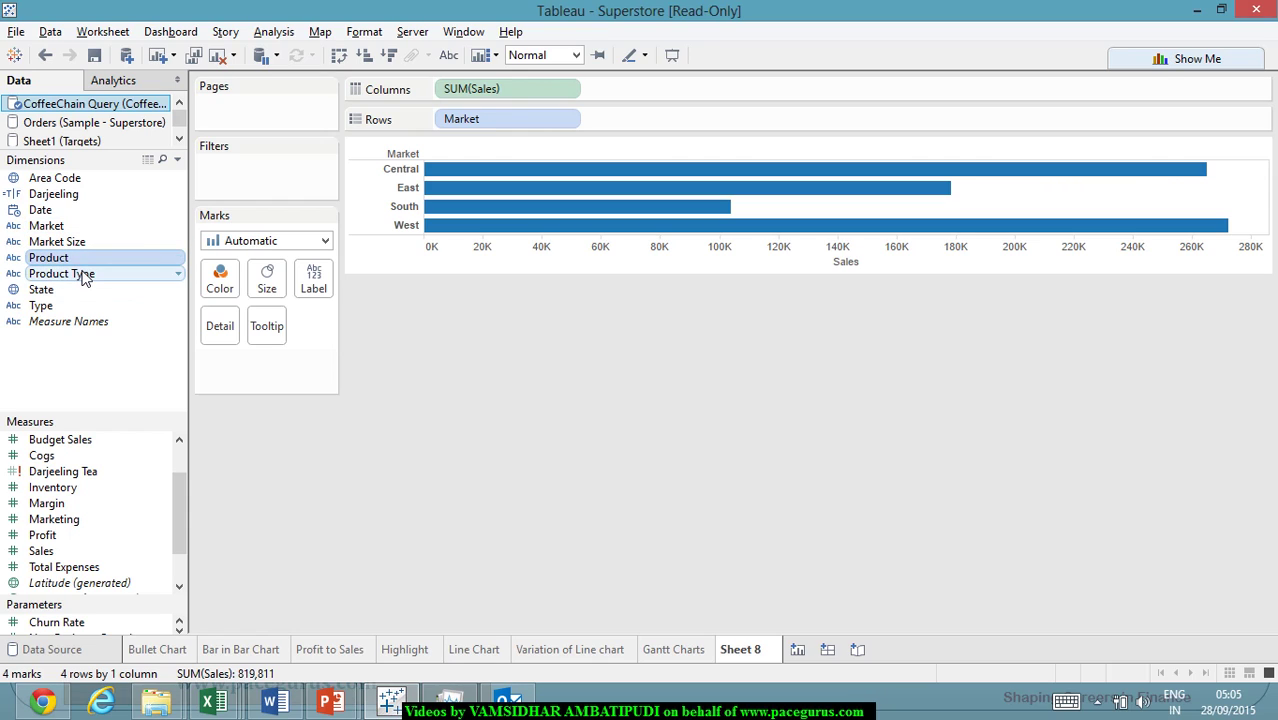
pyautogui.click(84, 278)
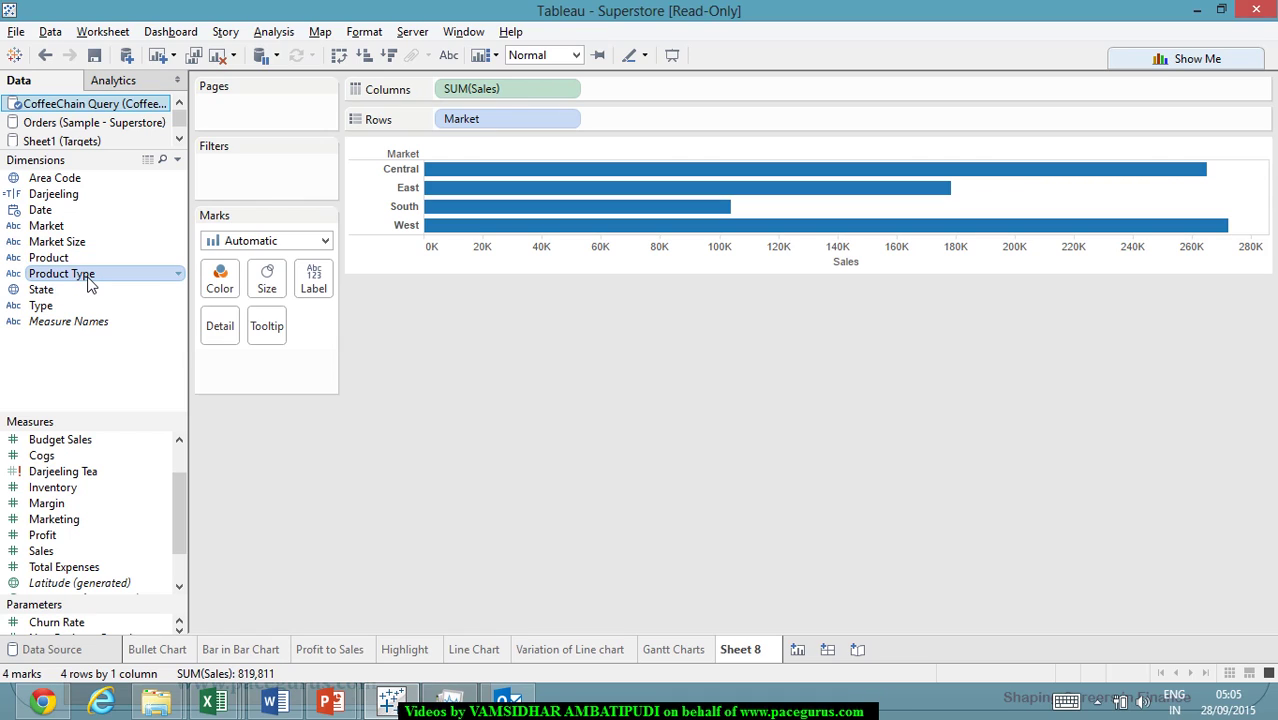
pyautogui.keyDown('ctrl'); pyautogui.click(100, 257); pyautogui.keyUp('ctrl')
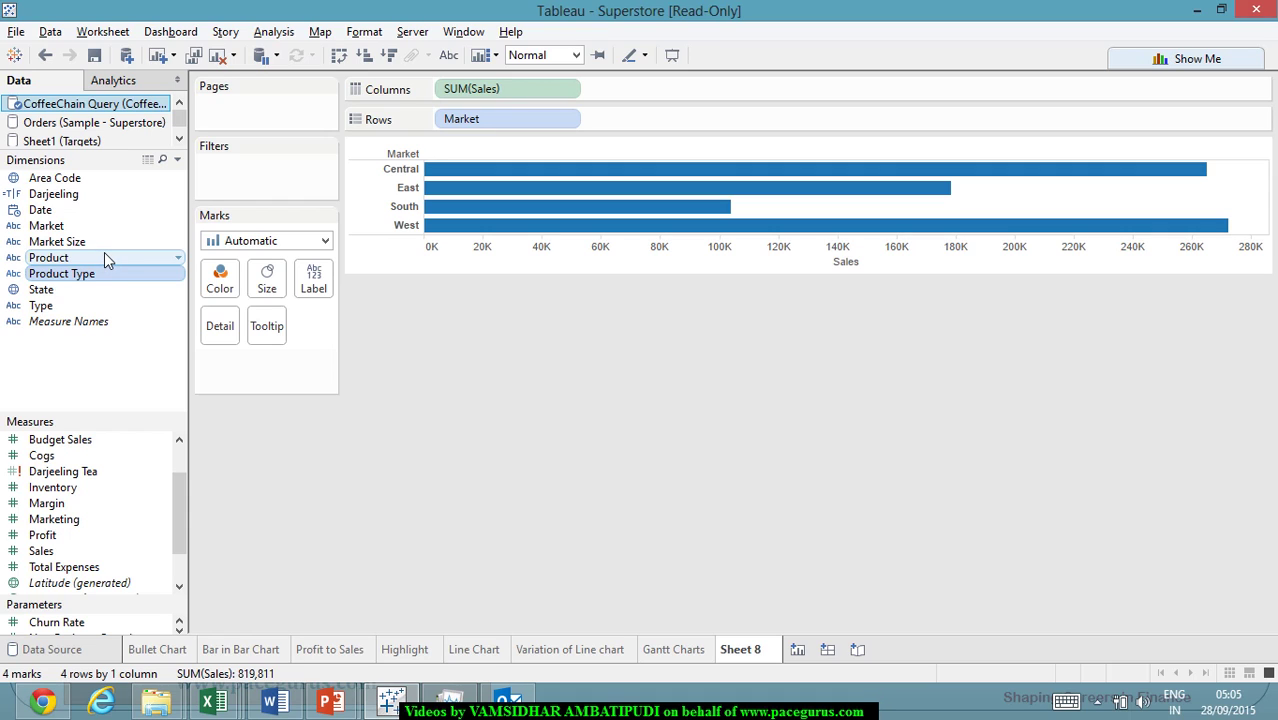
pyautogui.moveTo(97, 277); pyautogui.dragTo(226, 278)
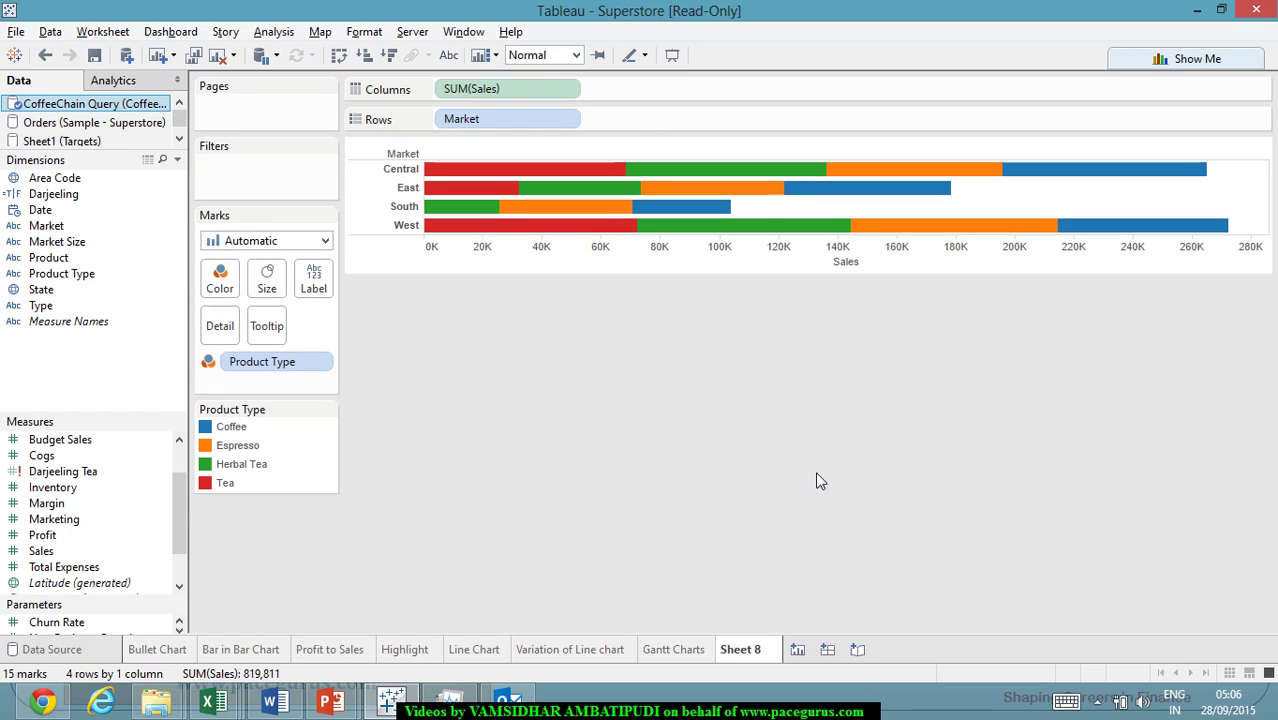
# Examine the sales of the individual product type segments in the Central, East and West bars.
pyautogui.moveTo(463, 176)
pyautogui.moveTo(575, 196)
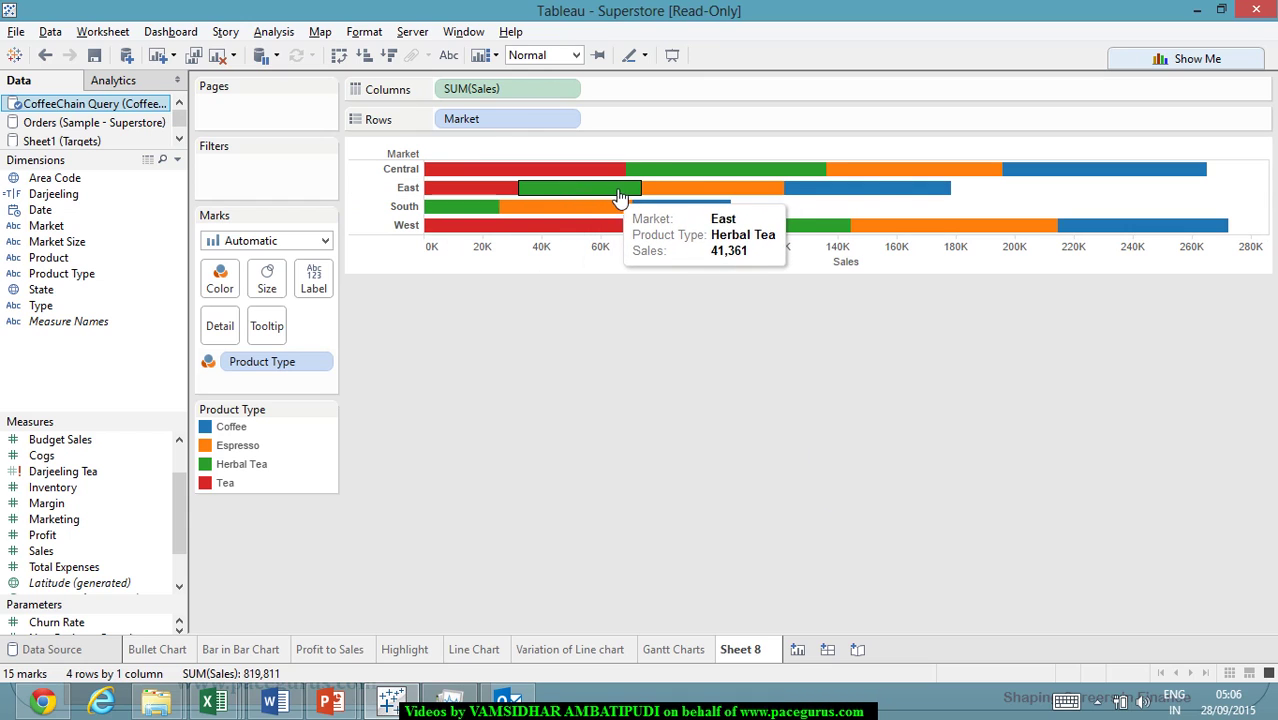
pyautogui.moveTo(957, 174)
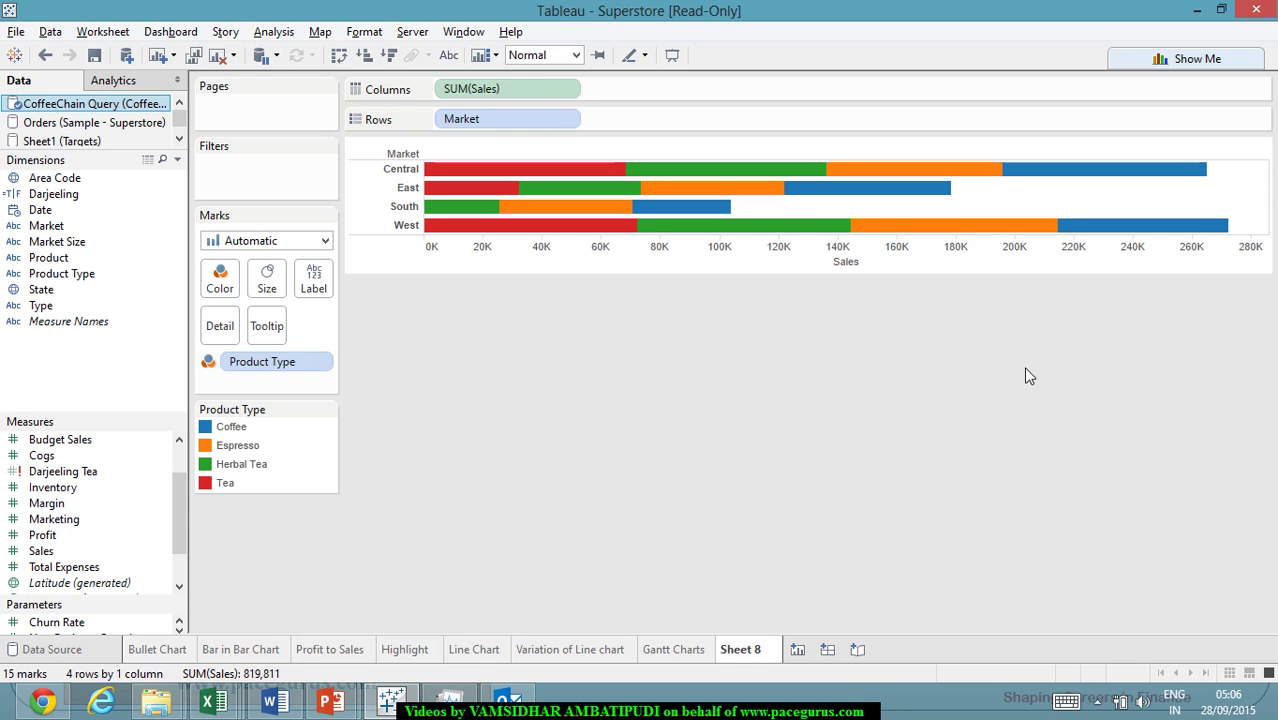
pyautogui.moveTo(1089, 236)
pyautogui.moveTo(1203, 236)
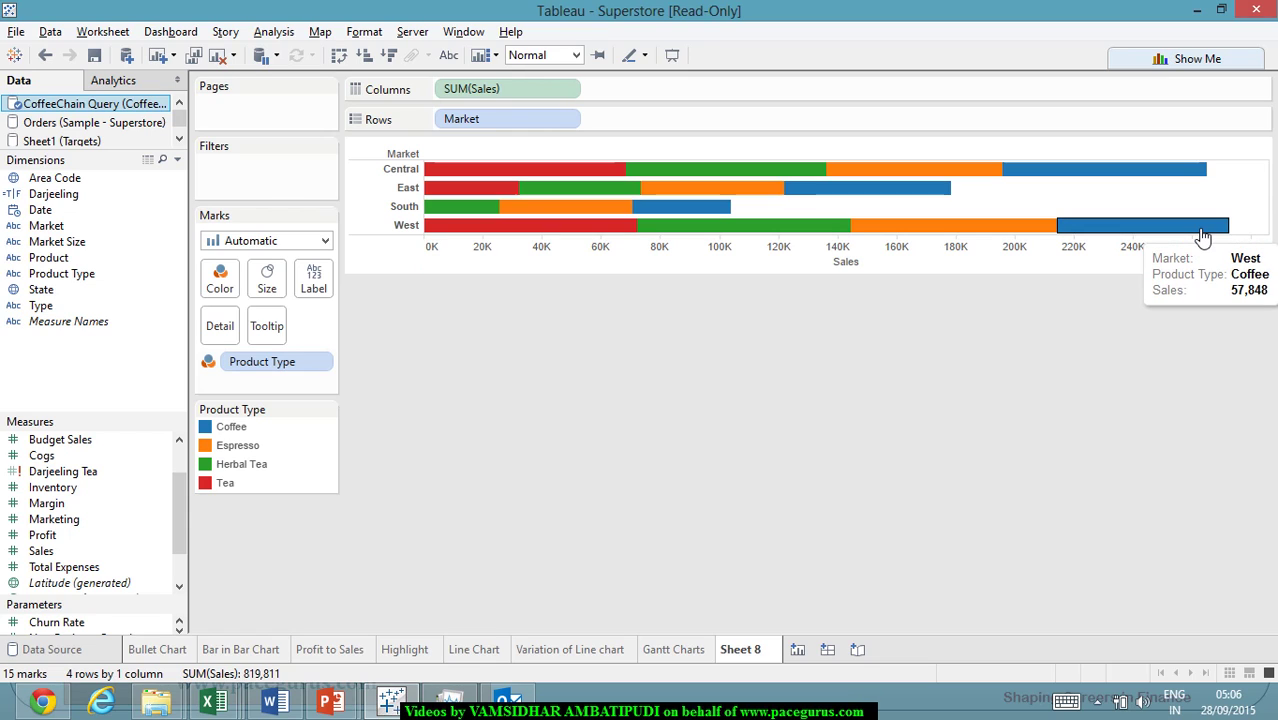
pyautogui.moveTo(970, 234)
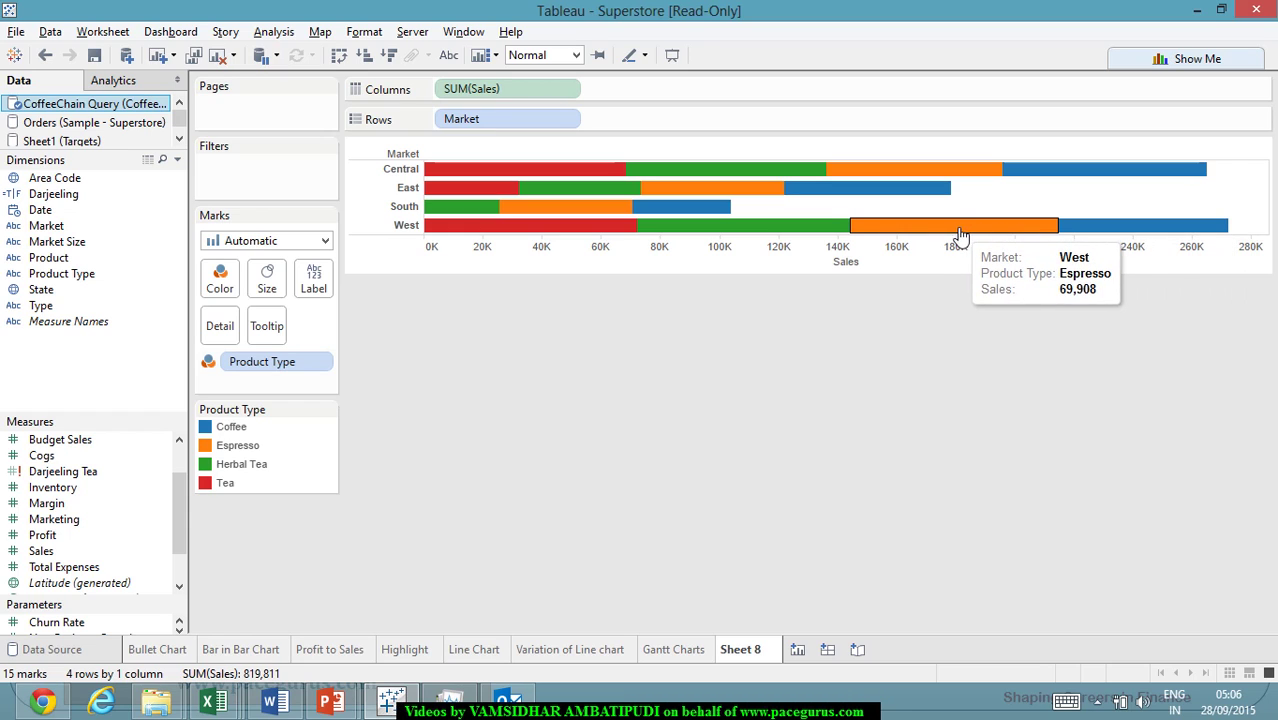
pyautogui.moveTo(752, 234)
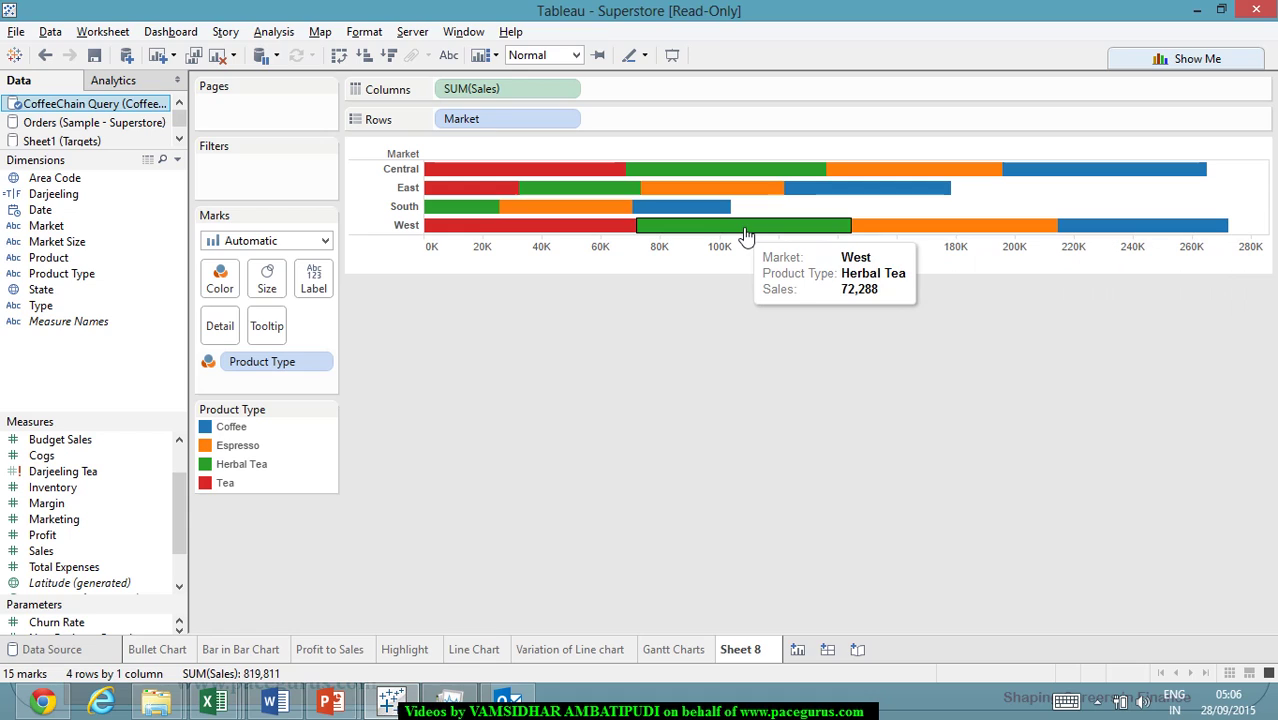
pyautogui.moveTo(592, 244)
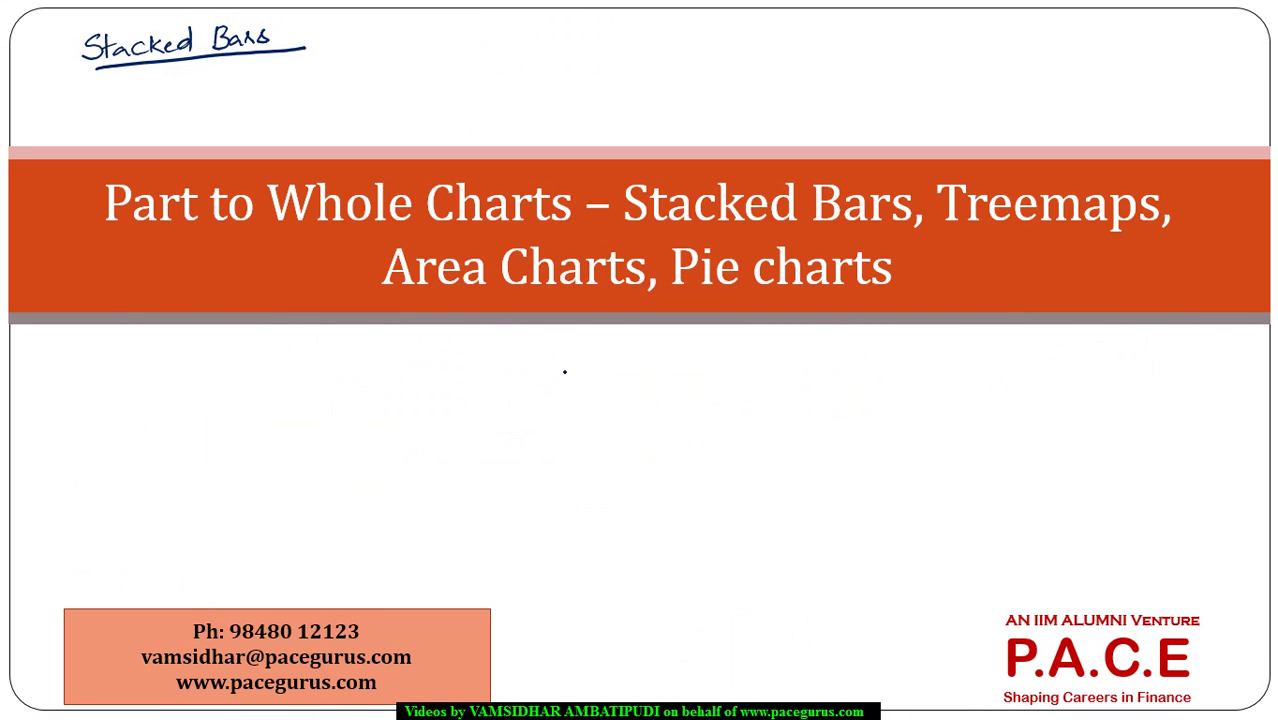
# Handwrite the notes "Makeup of Region" and "Relative" below the title band of the Part to Whole Charts presentation slide.
pyautogui.moveTo(560, 383)
pyautogui.mouseDown()
pyautogui.moveTo(602, 388)
pyautogui.moveTo(690, 356)
pyautogui.moveTo(698, 372)
pyautogui.moveTo(732, 348)
pyautogui.moveTo(768, 366)
pyautogui.moveTo(778, 346)
pyautogui.moveTo(820, 336)
pyautogui.mouseUp()
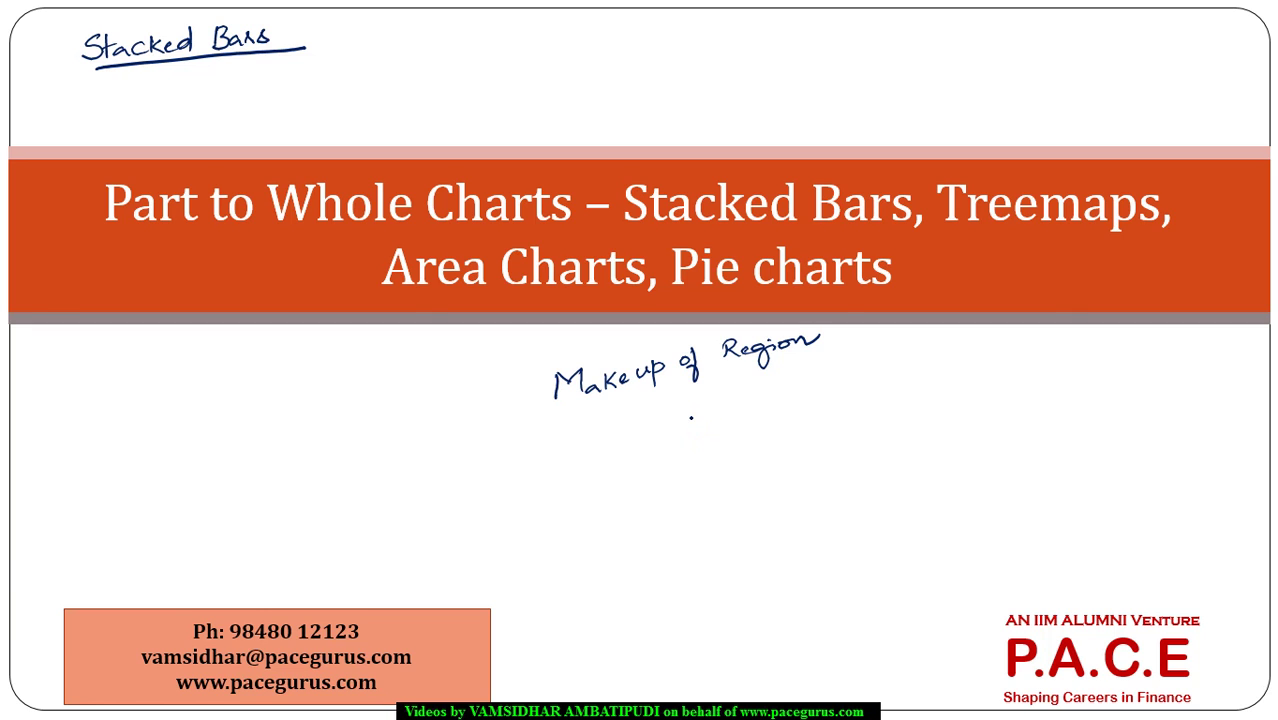
pyautogui.hotkey('alt', 'Tab')
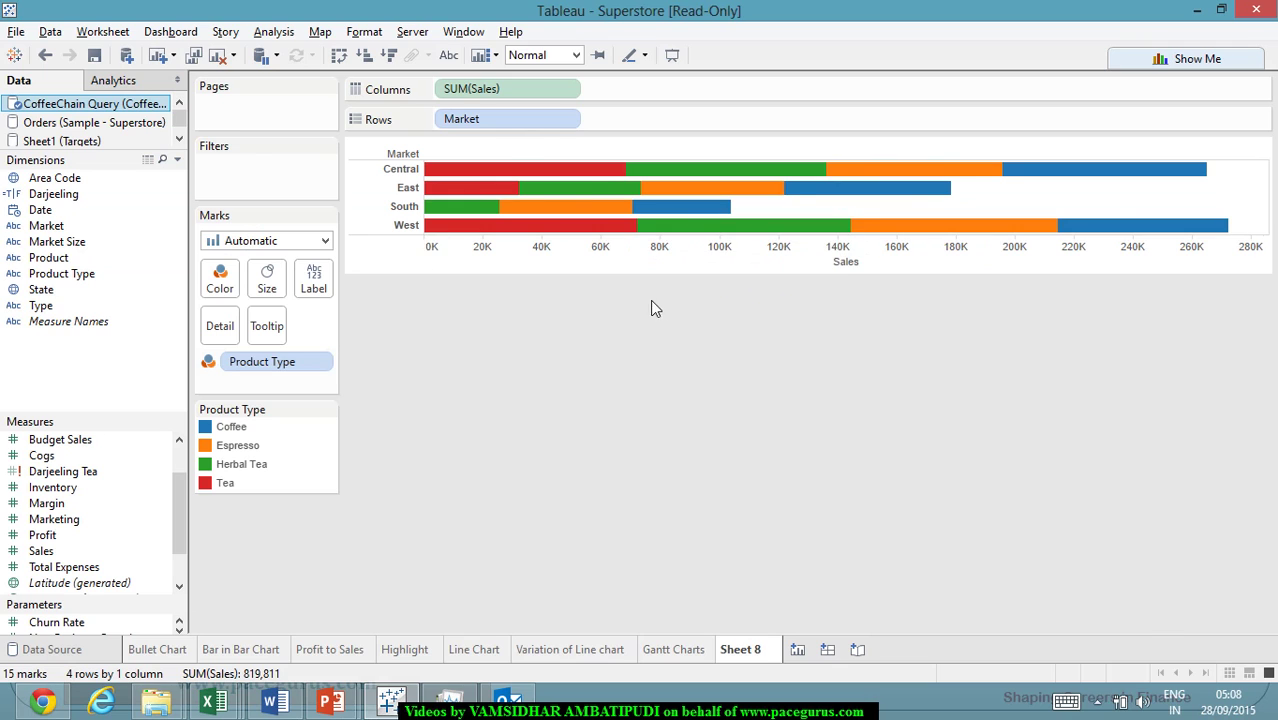
pyautogui.hotkey('alt', 'Tab')
pyautogui.moveTo(662, 410); pyautogui.dragTo(772, 378)
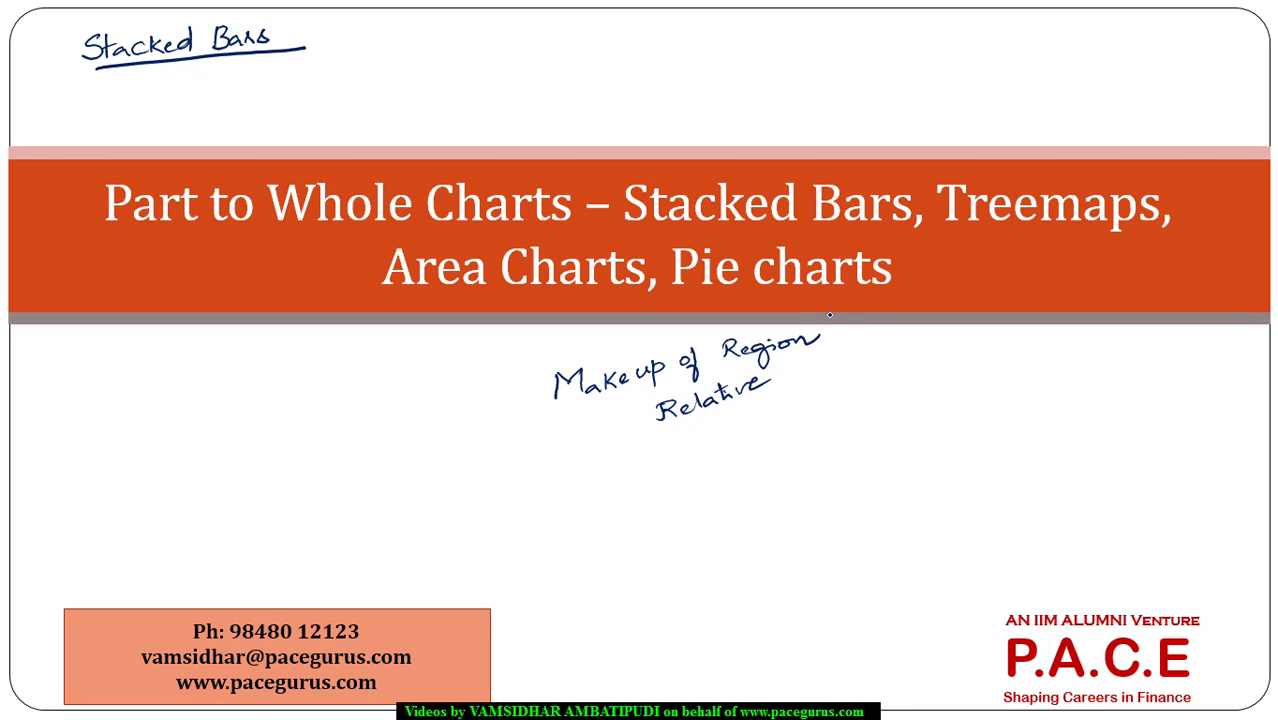
# Switch to Tableau and duplicate SUM(Sales) on the columns so a second stacked bar chart sits beside the first.
pyautogui.hotkey('alt', 'Tab')
pyautogui.moveTo(690, 184)
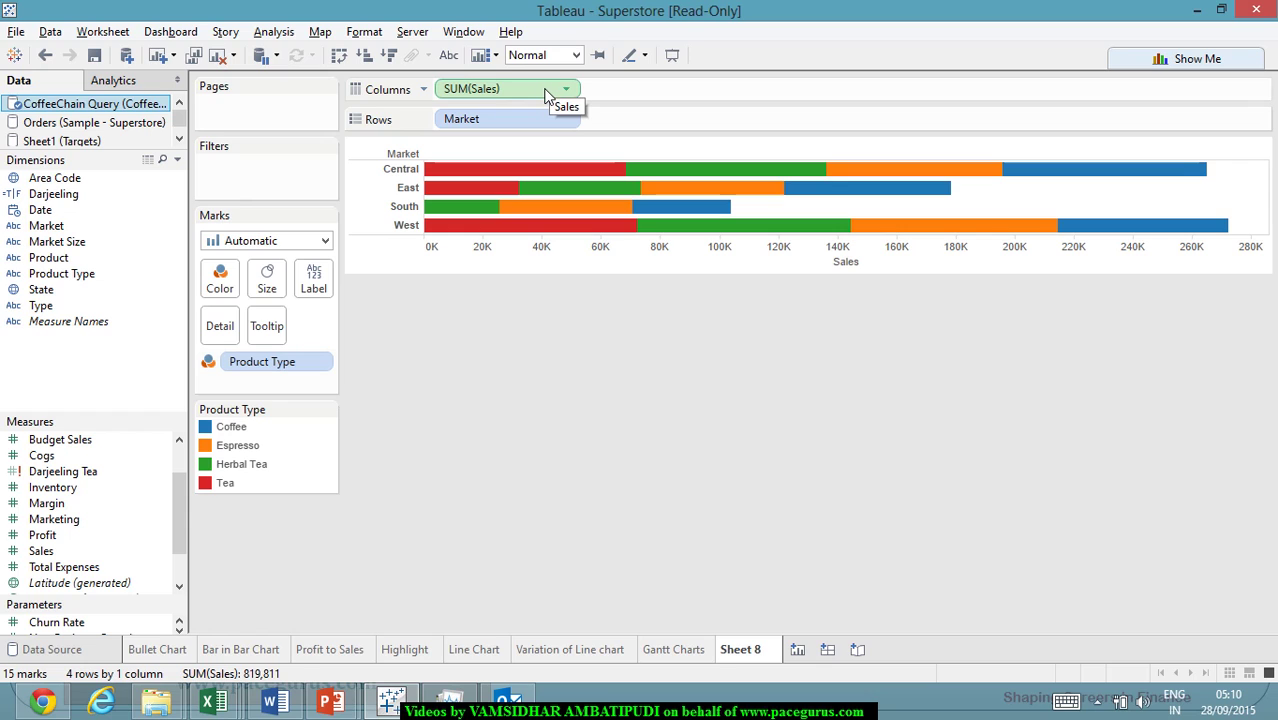
pyautogui.moveTo(545, 93); pyautogui.dragTo(745, 94)
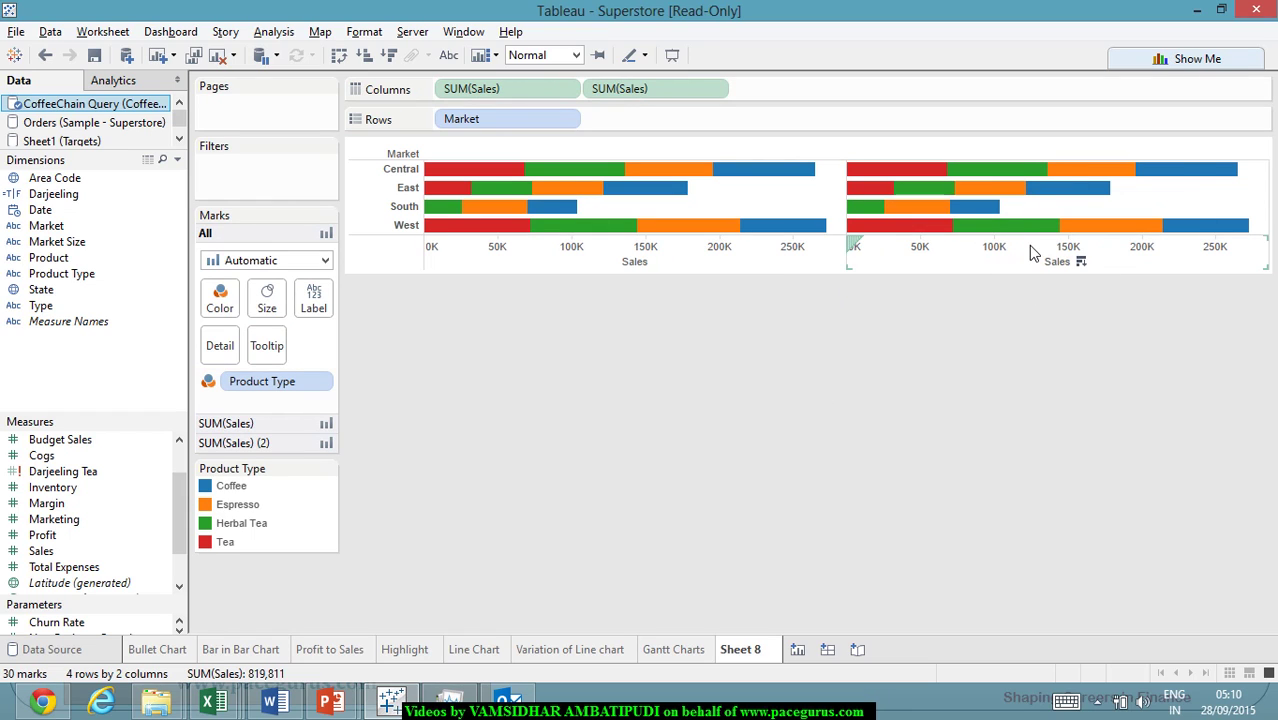
pyautogui.moveTo(772, 233)
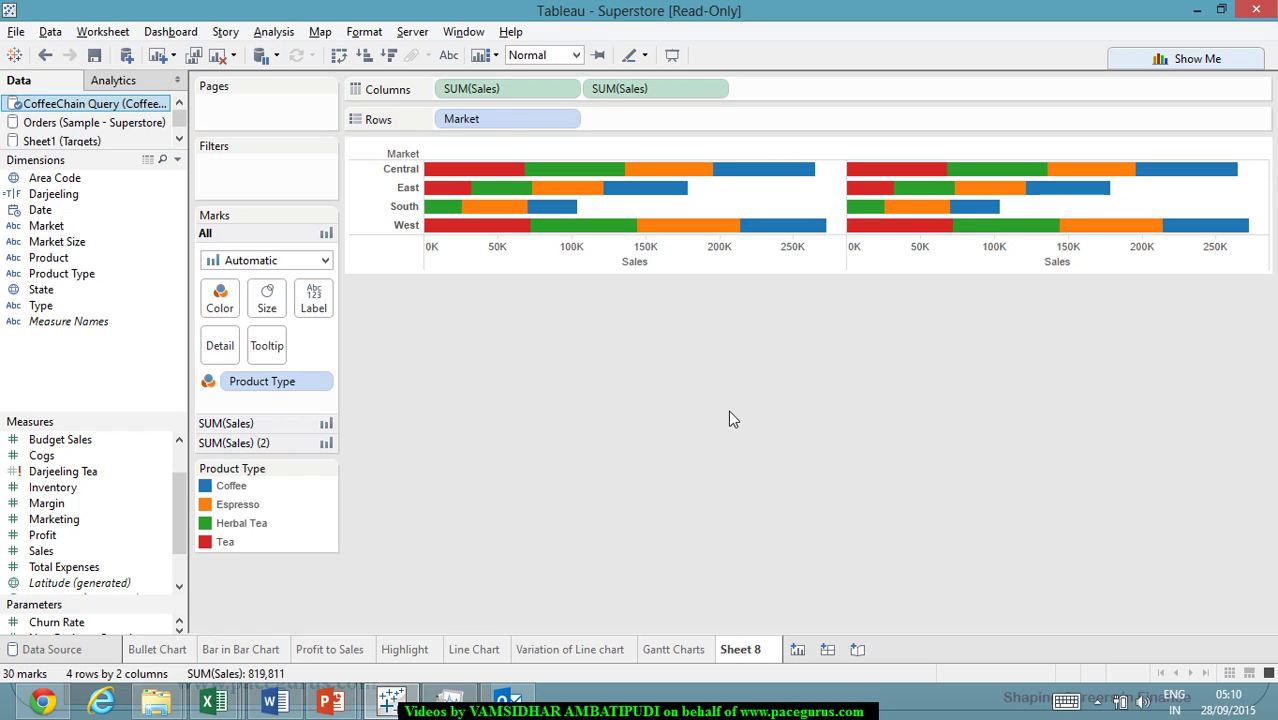
# Apply the Percent of Total quick table calculation to the second SUM(Sales) on the columns.
pyautogui.click(716, 92)
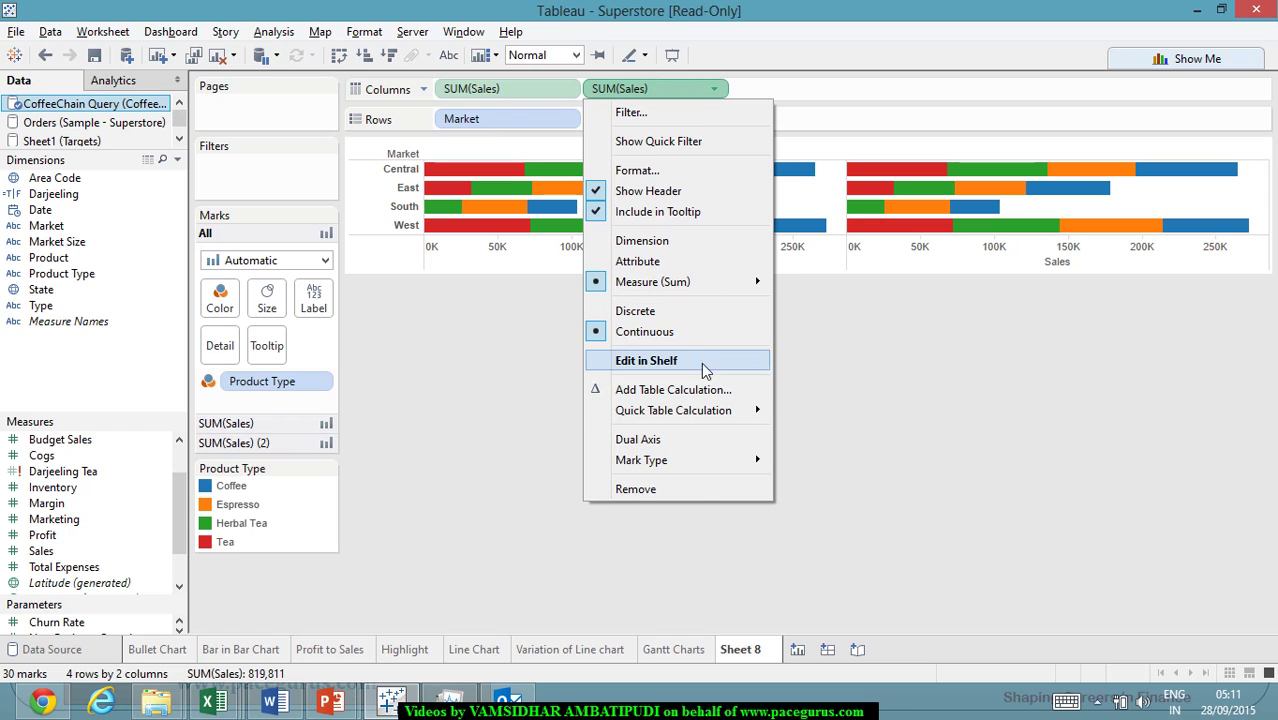
pyautogui.moveTo(724, 422)
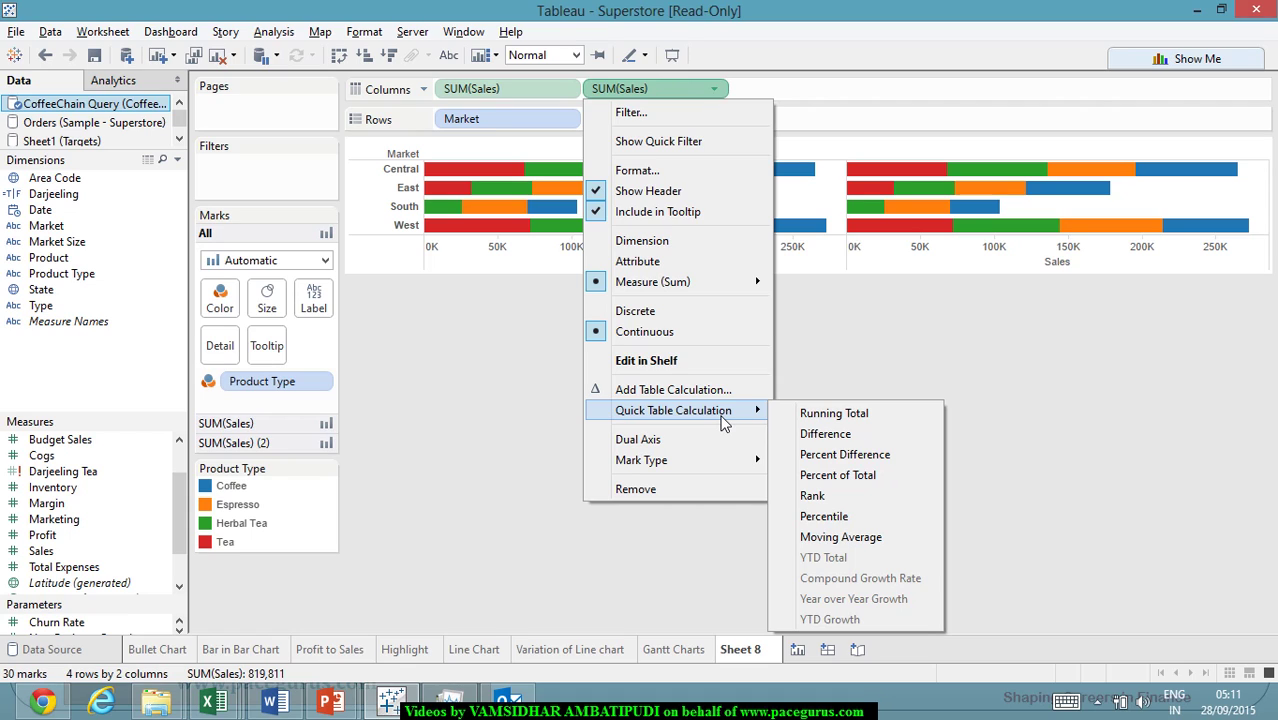
pyautogui.click(872, 490)
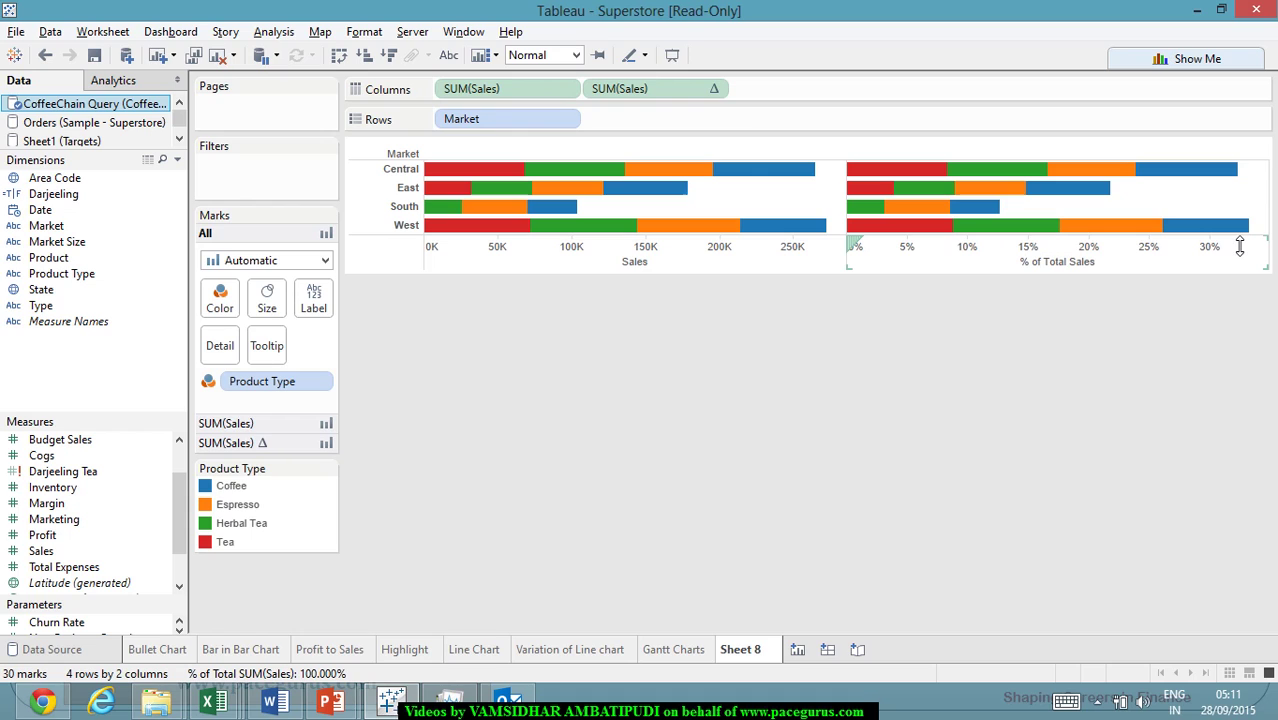
pyautogui.moveTo(918, 215)
# Compute the percent of total using Table (Across) and check the product type shares in the West bar.
pyautogui.click(716, 93)
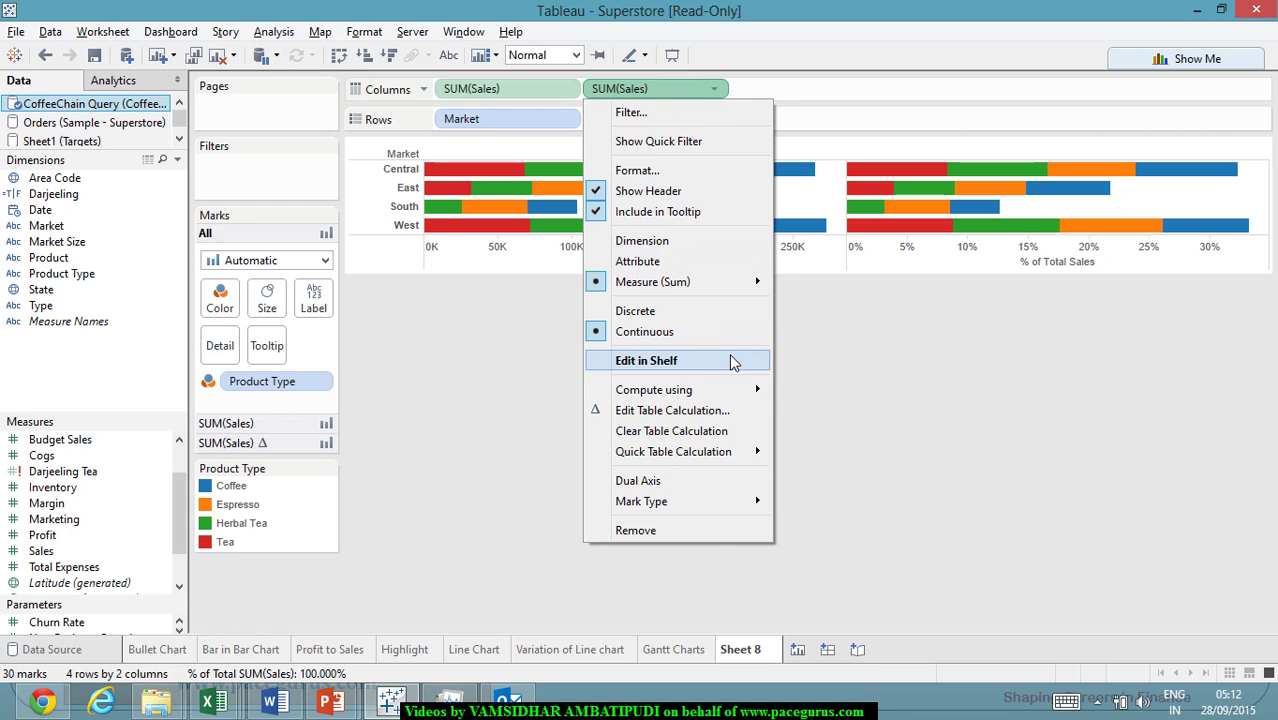
pyautogui.moveTo(737, 398)
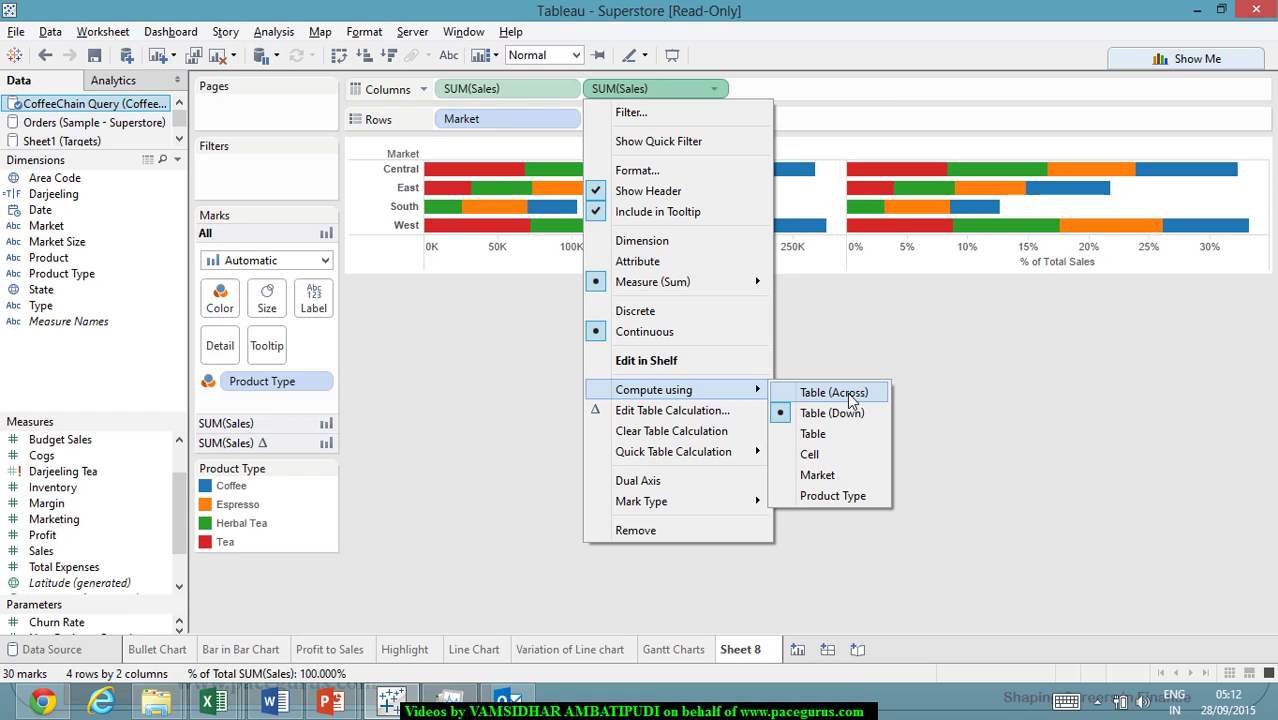
pyautogui.click(847, 394)
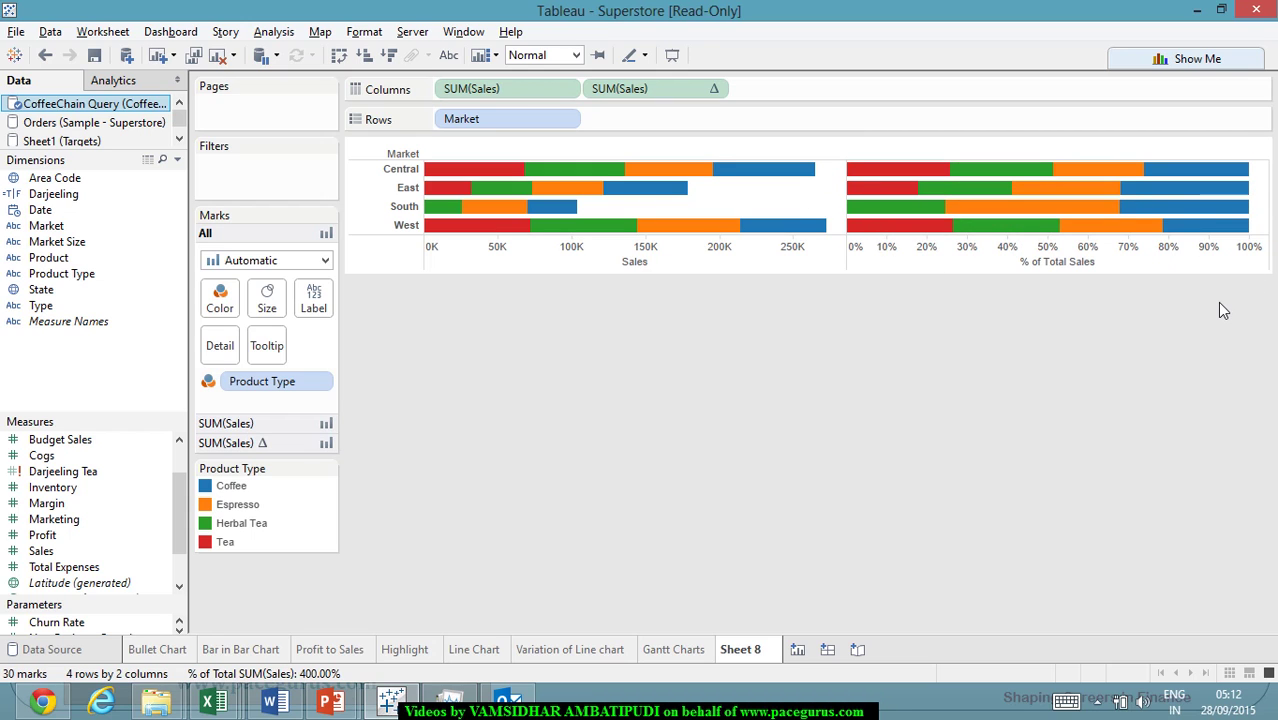
pyautogui.moveTo(922, 240)
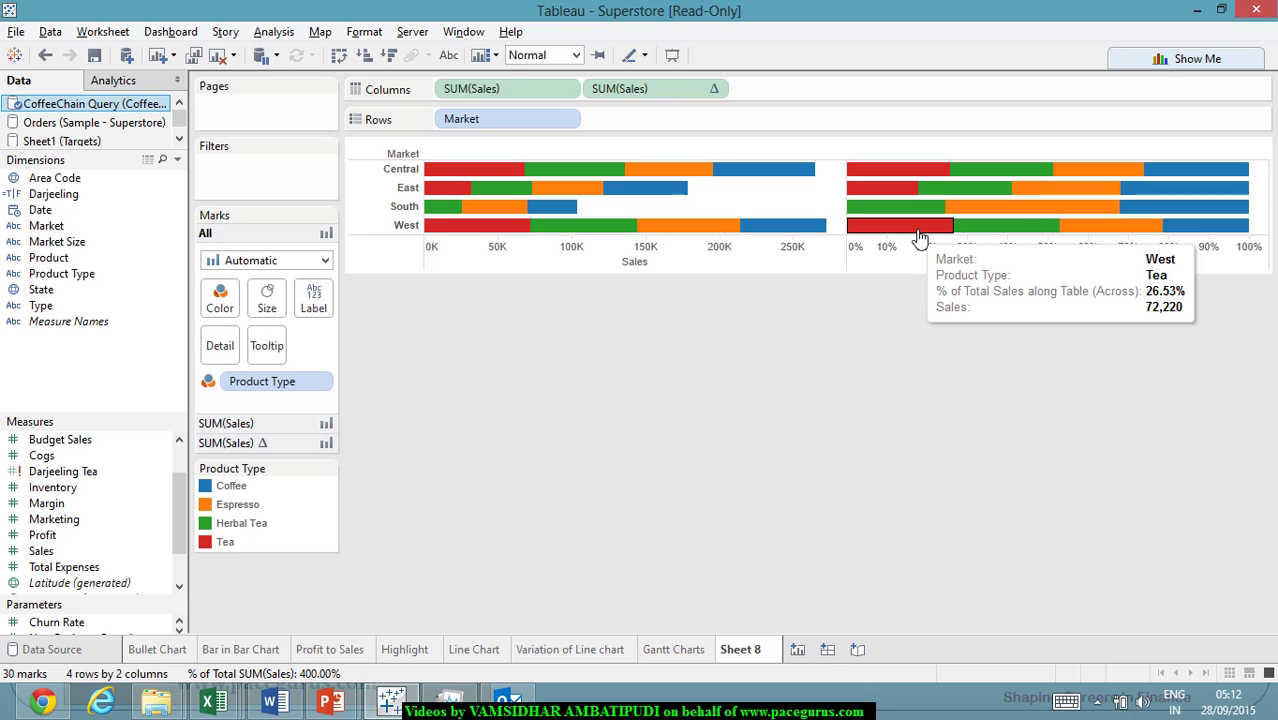
pyautogui.moveTo(988, 232)
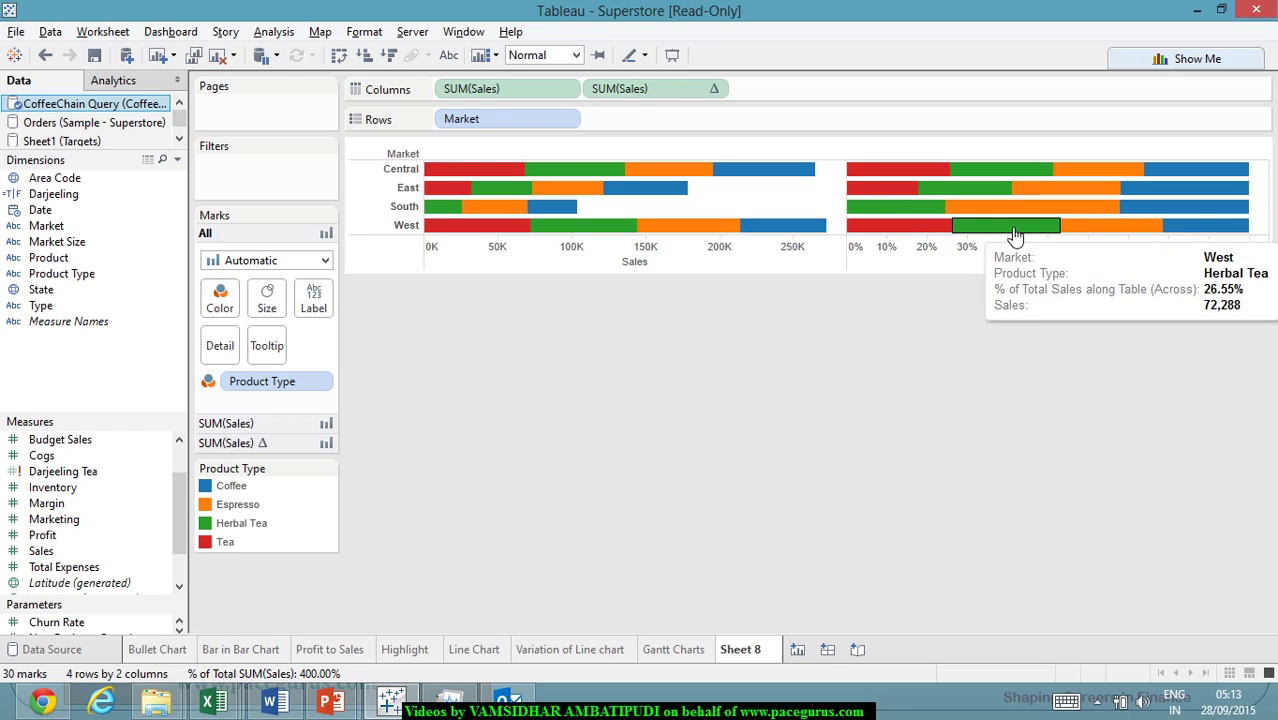
pyautogui.moveTo(1115, 238)
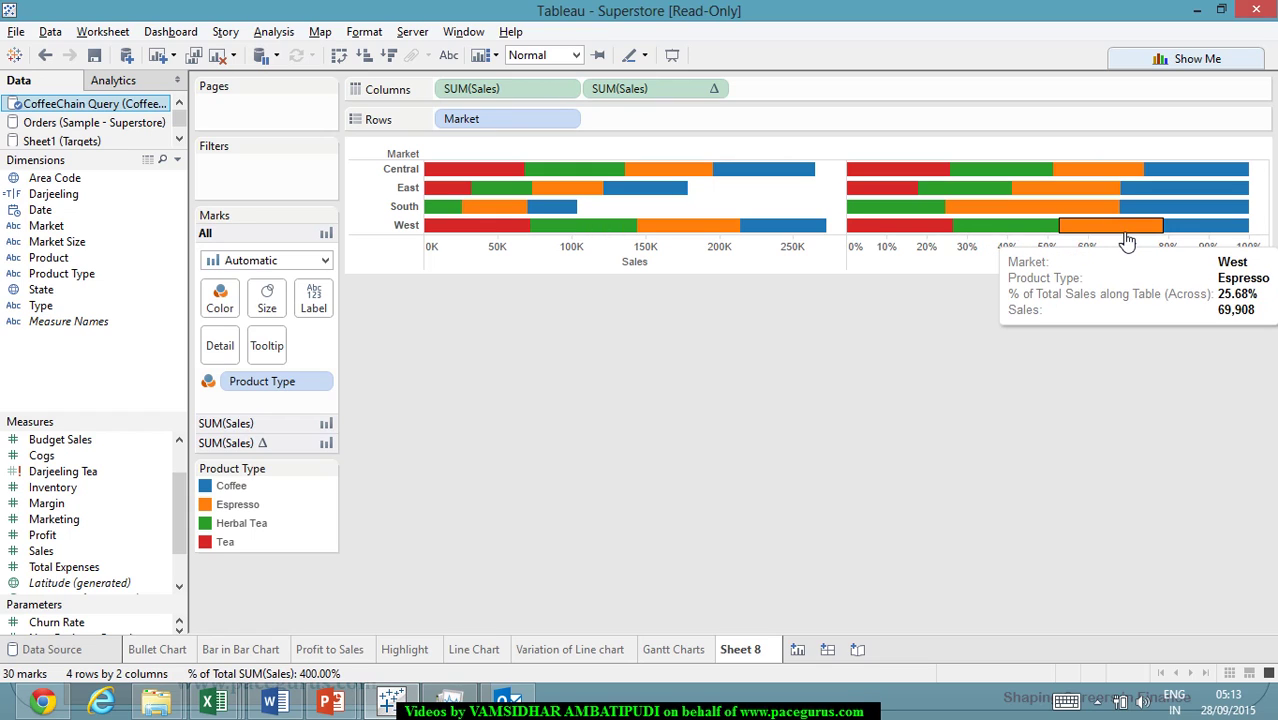
pyautogui.moveTo(1235, 228)
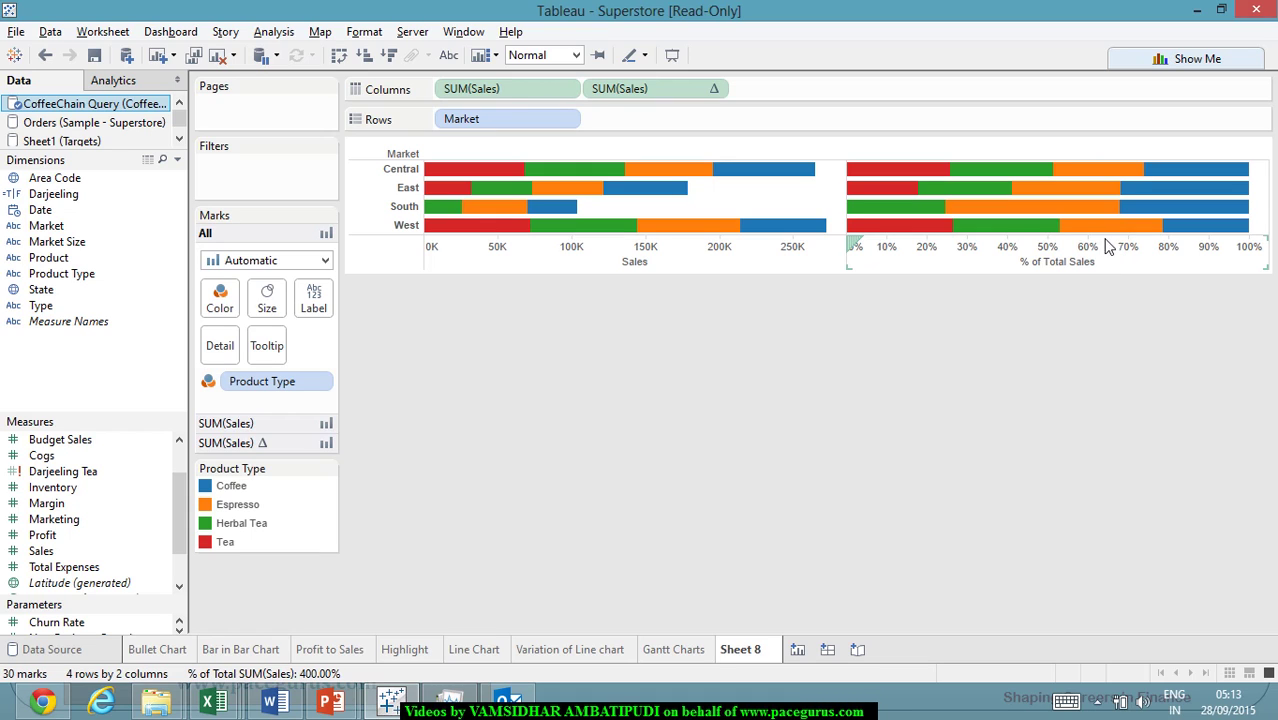
# Show mark labels on both stacked bar charts and review the Central market's percentages.
pyautogui.click(449, 57)
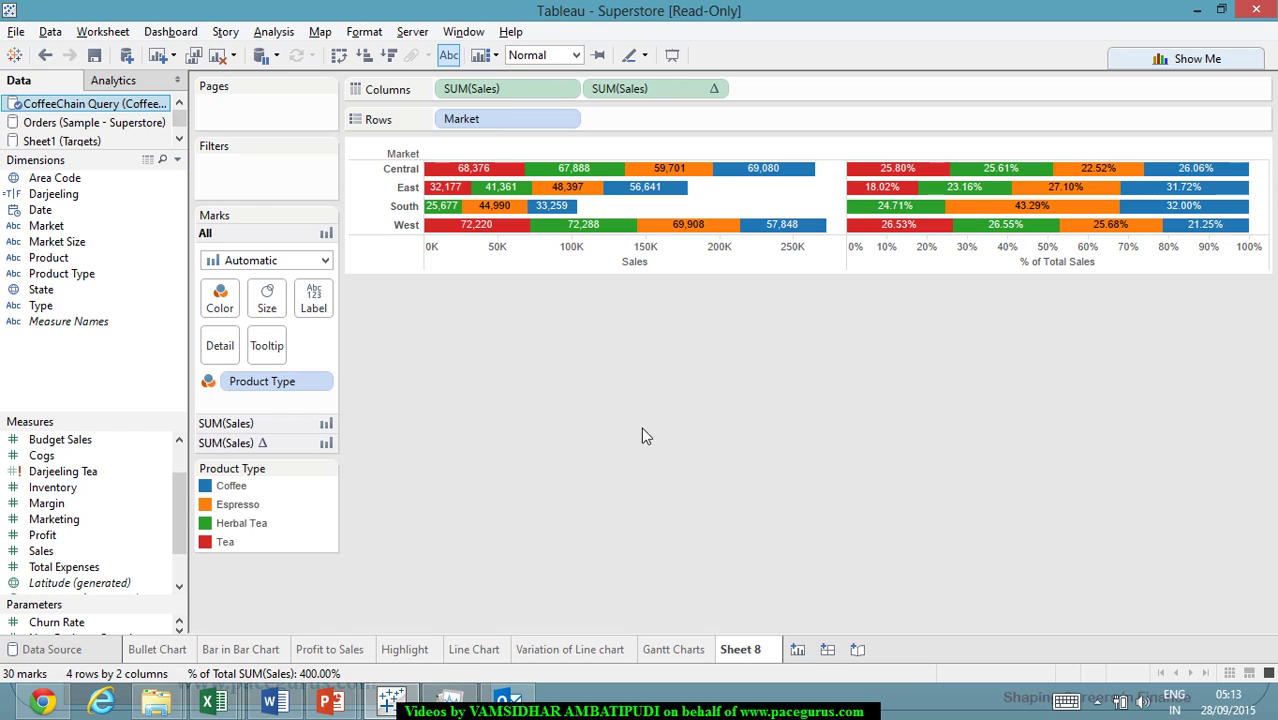
pyautogui.moveTo(912, 179)
pyautogui.moveTo(1216, 183)
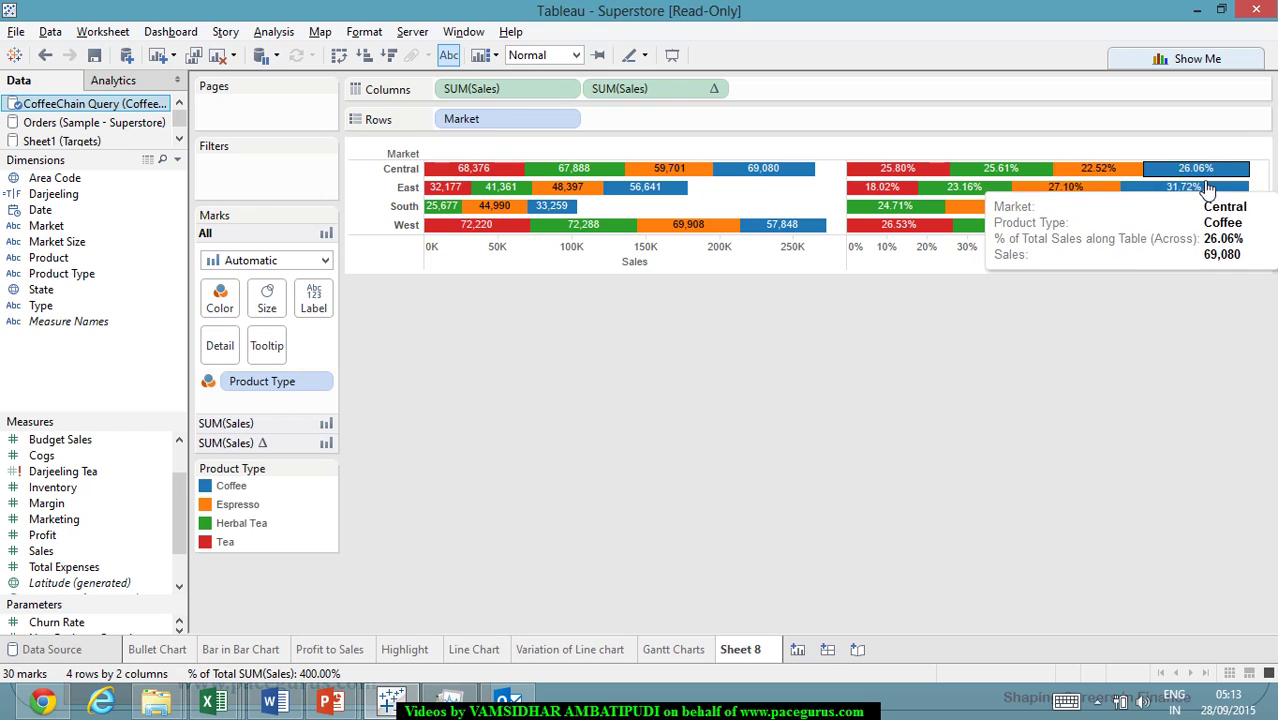
pyautogui.moveTo(1172, 172)
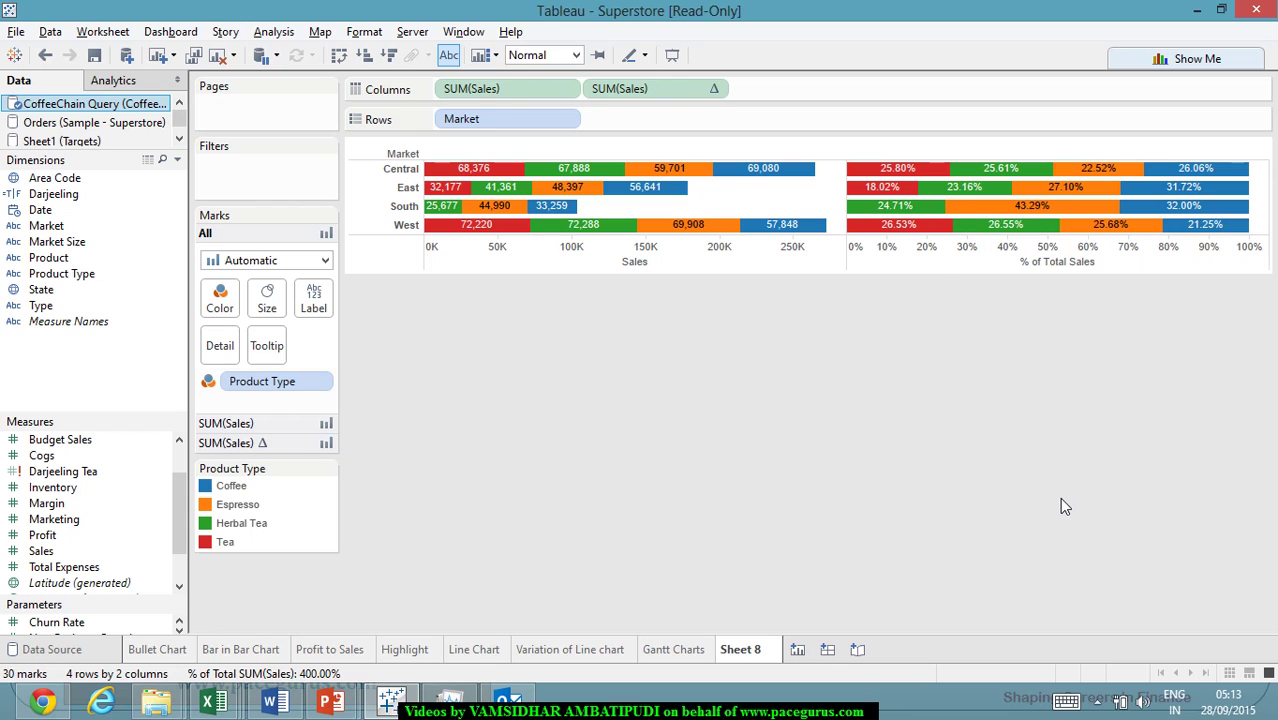
# Set the % of Total Sales axis to a fixed range ending at 1.
pyautogui.moveTo(1058, 202)
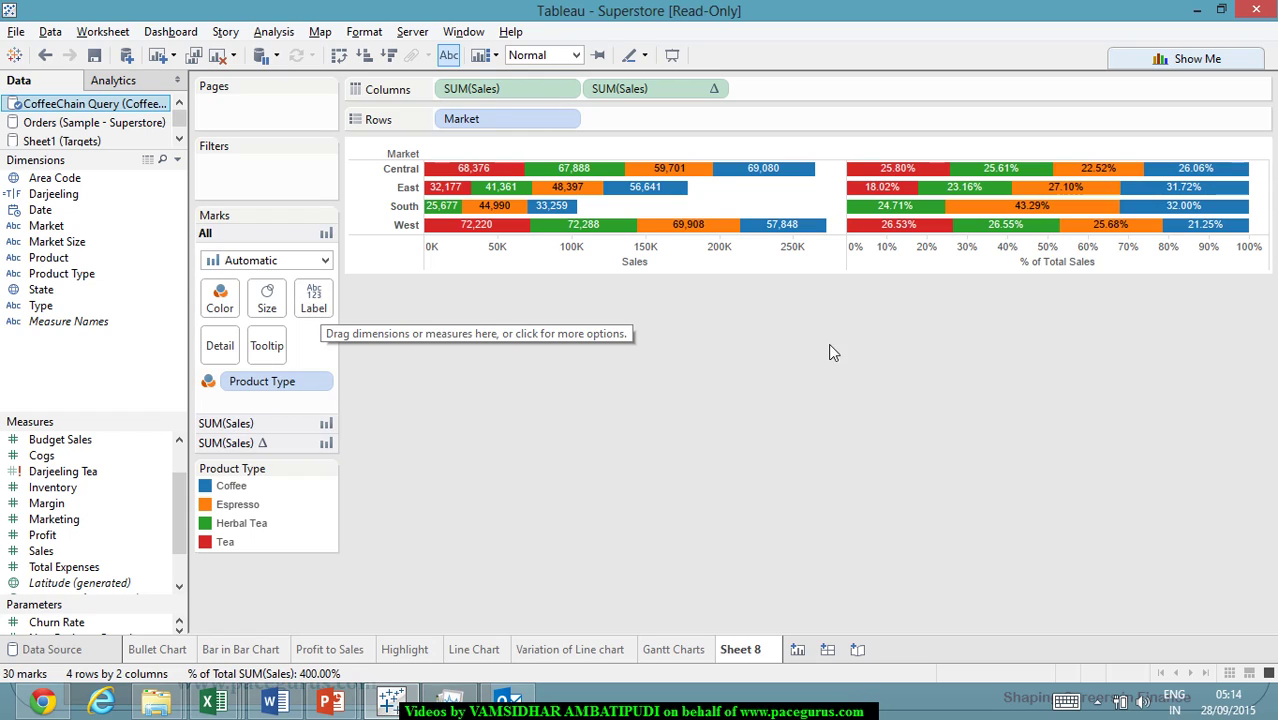
pyautogui.moveTo(850, 244); pyautogui.dragTo(1256, 268)
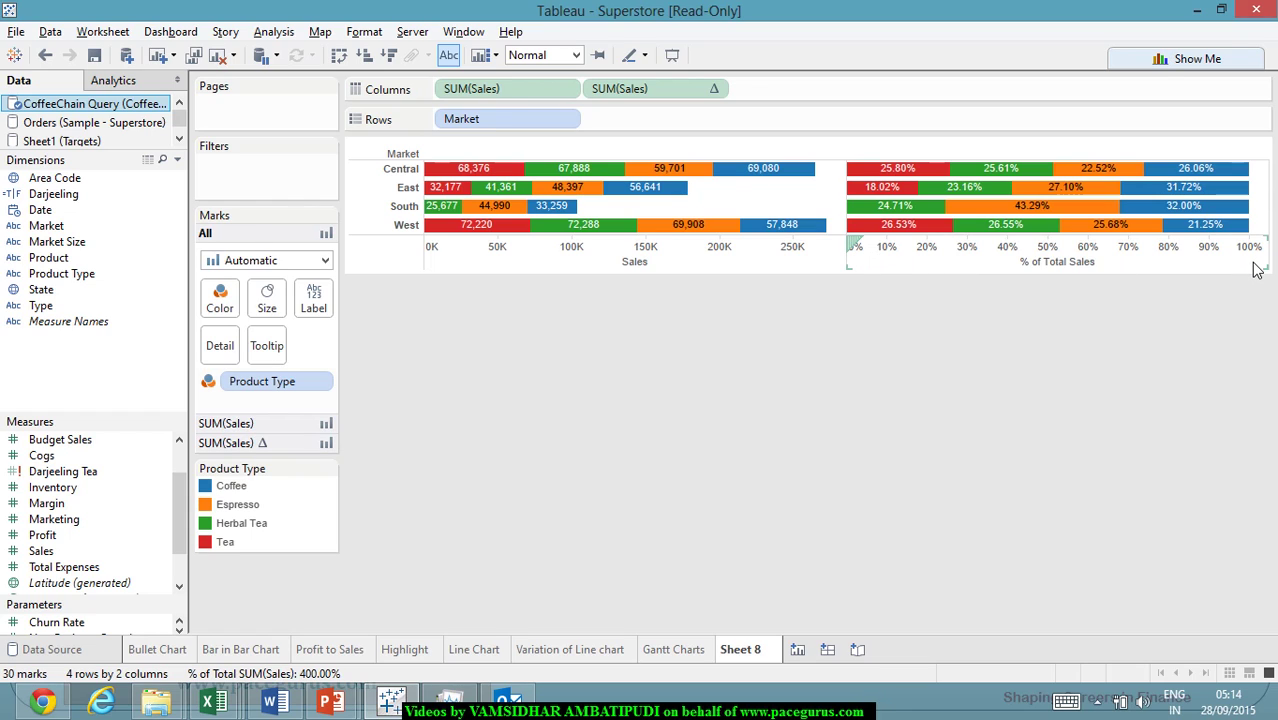
pyautogui.moveTo(1256, 270); pyautogui.dragTo(1229, 285)
pyautogui.rightClick(1101, 255)
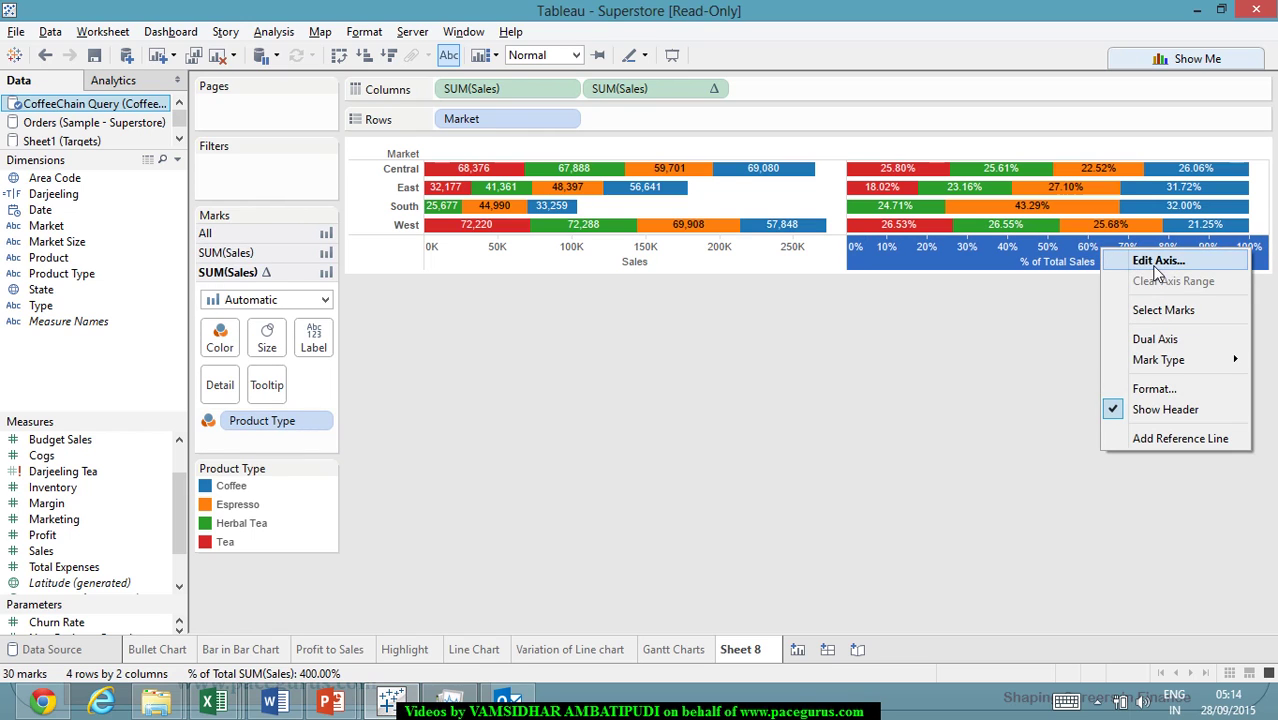
pyautogui.click(1150, 261)
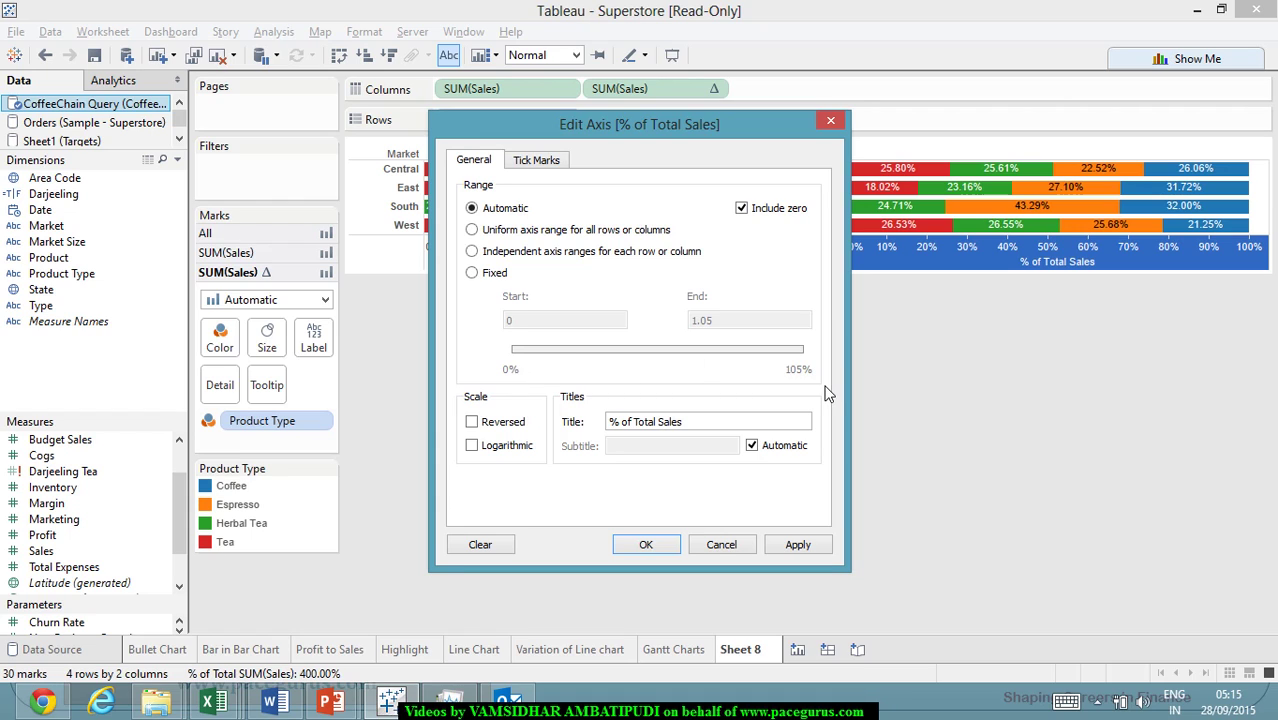
pyautogui.click(484, 274)
pyautogui.doubleClick(718, 320)
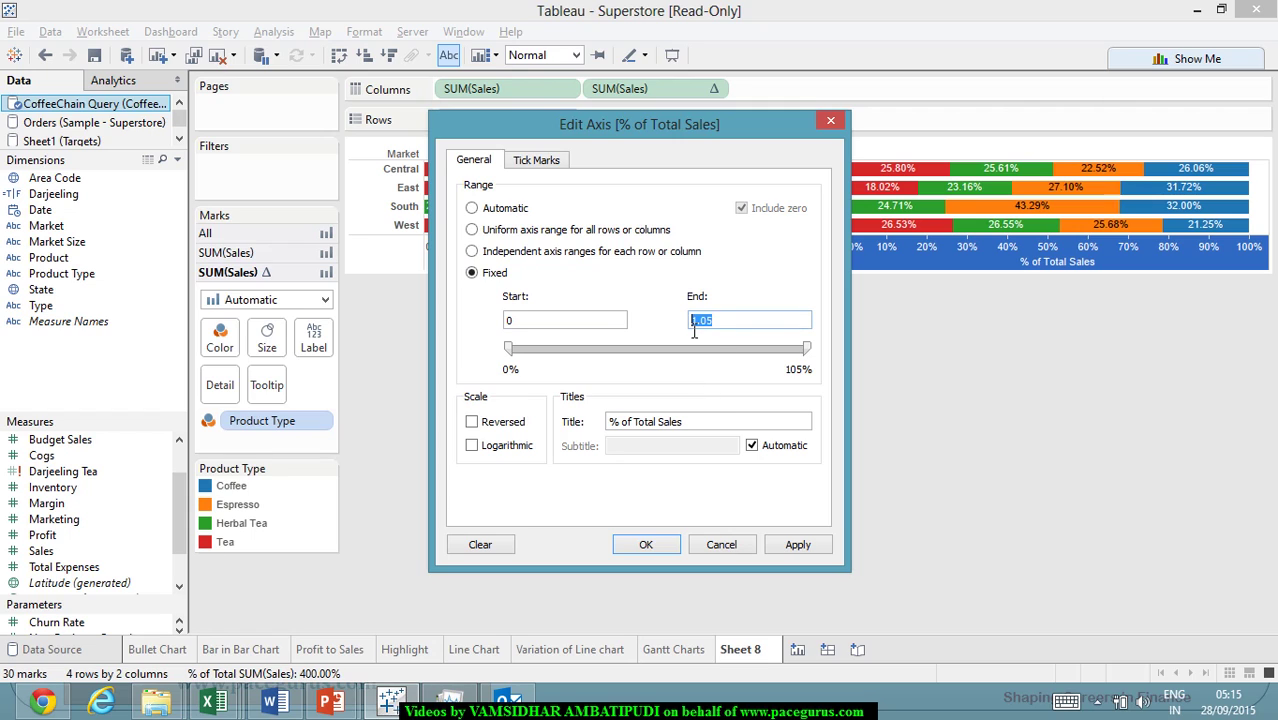
pyautogui.write('1')
pyautogui.click(797, 547)
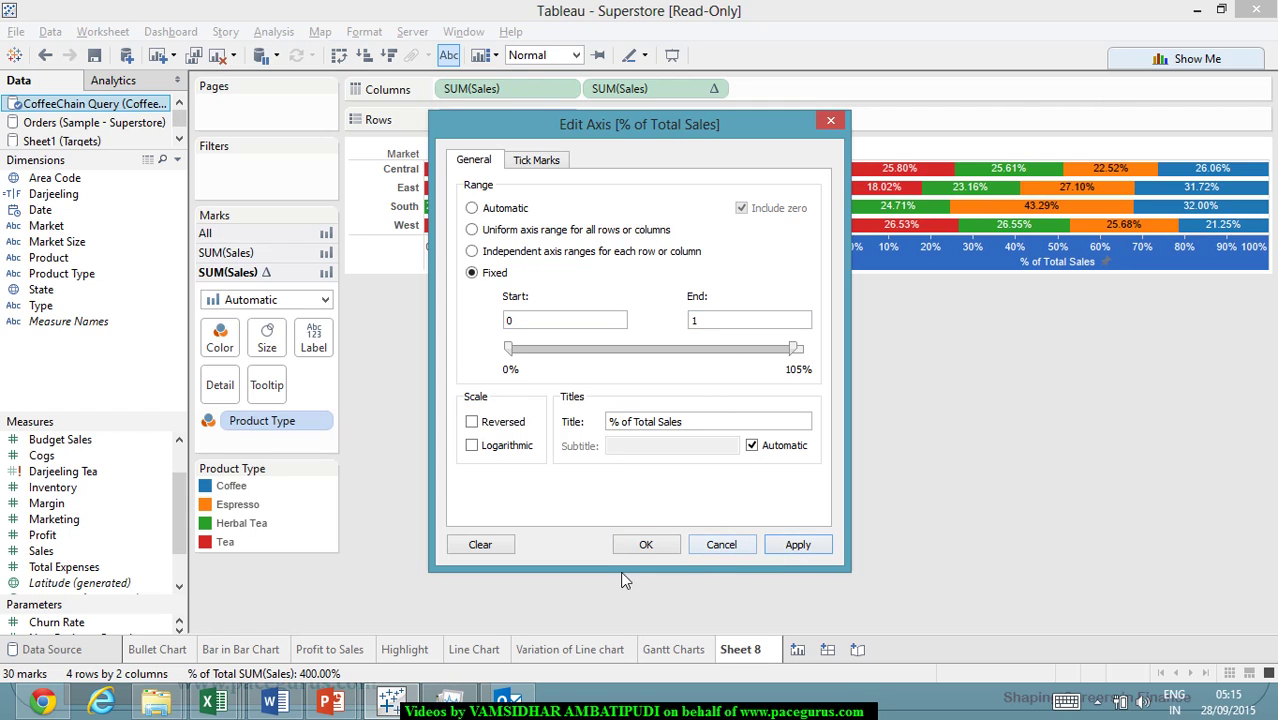
pyautogui.click(646, 546)
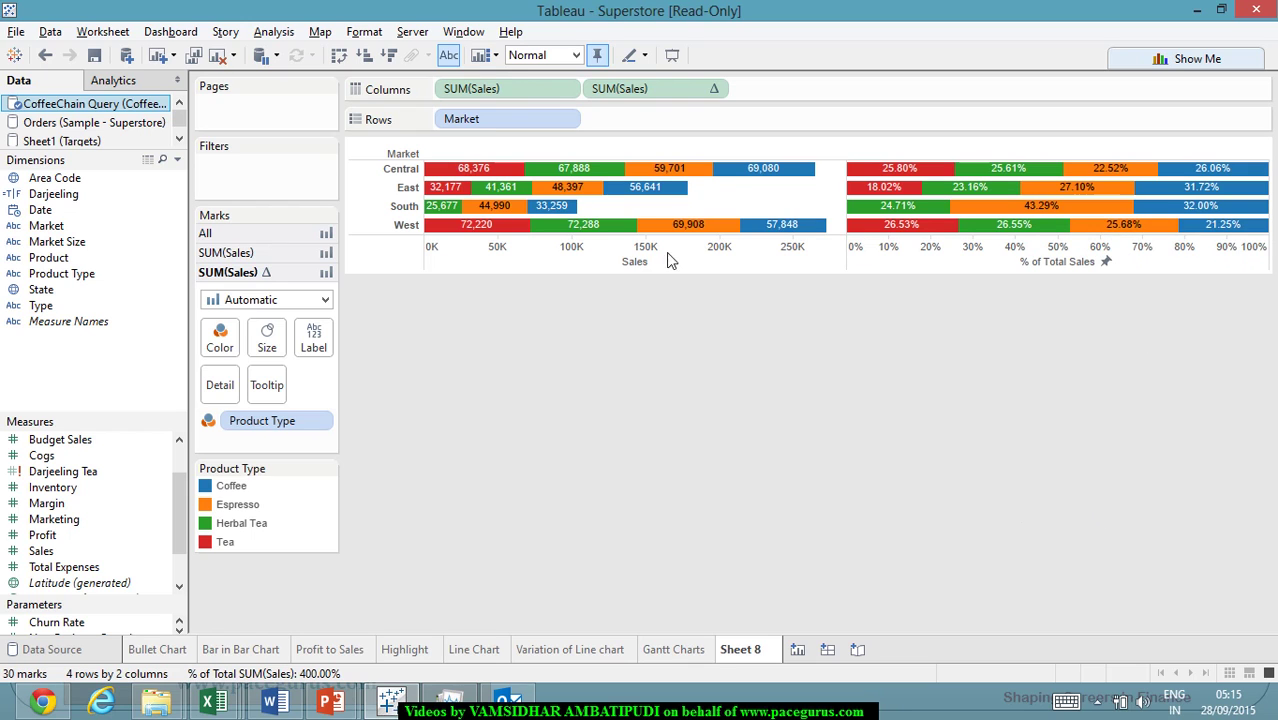
# Rename the current worksheet as Stacked Bar.
pyautogui.moveTo(1112, 228)
pyautogui.rightClick(739, 656)
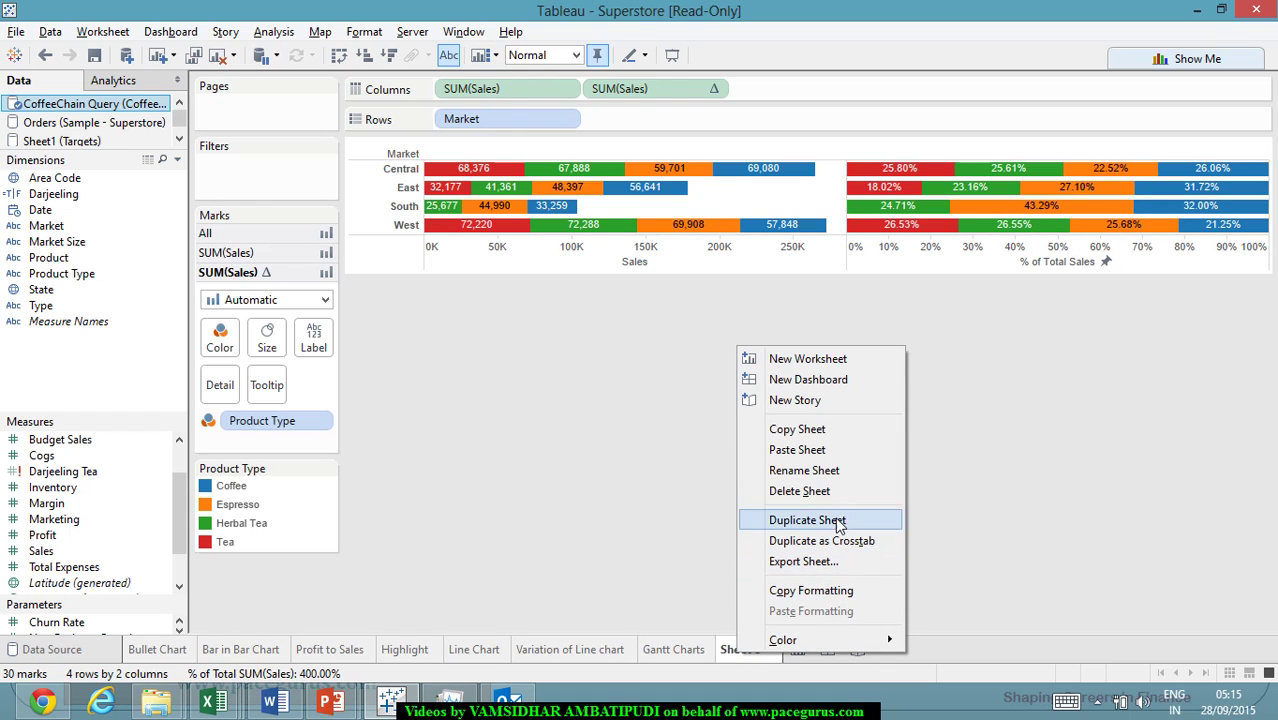
pyautogui.click(855, 480)
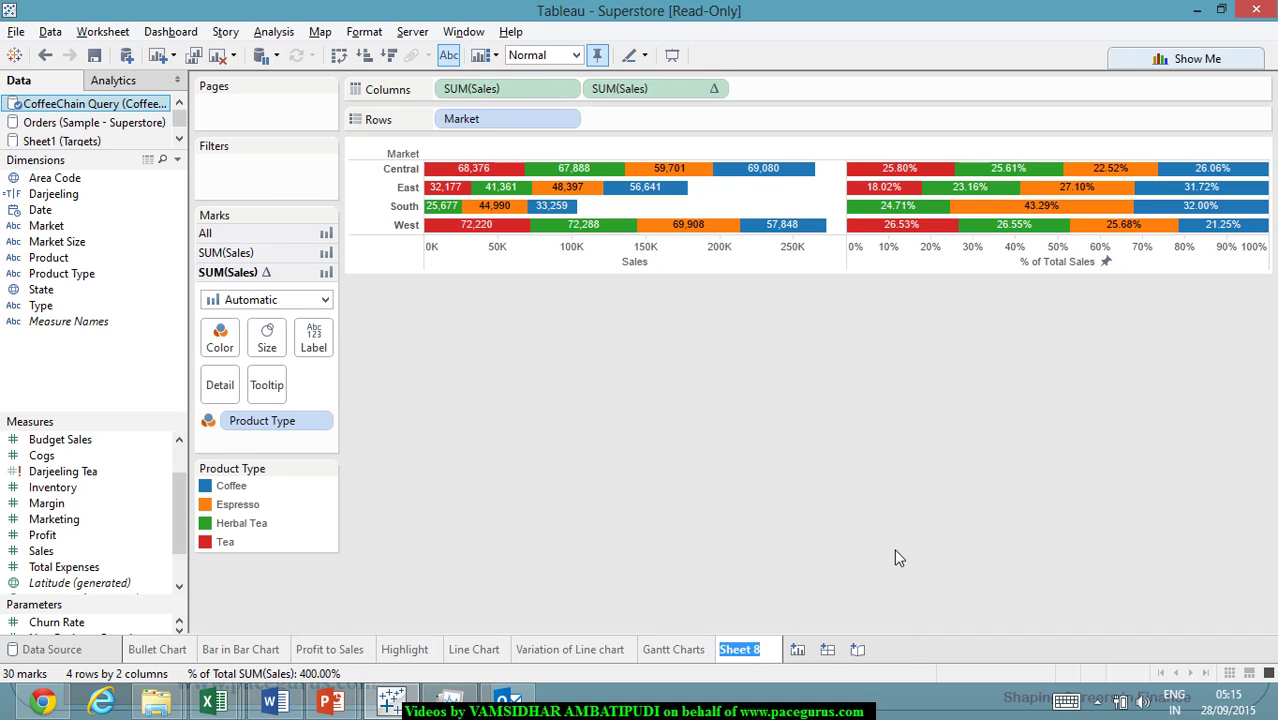
pyautogui.write('Stac')
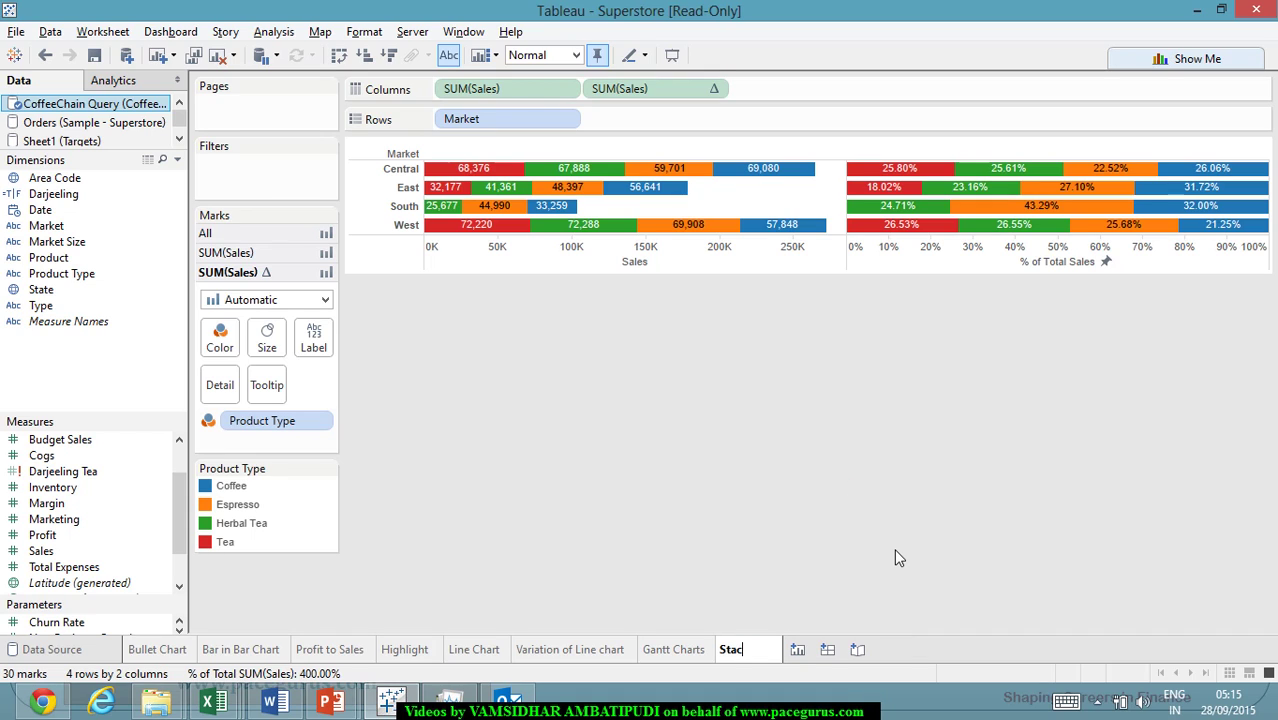
pyautogui.write('ked Bar')
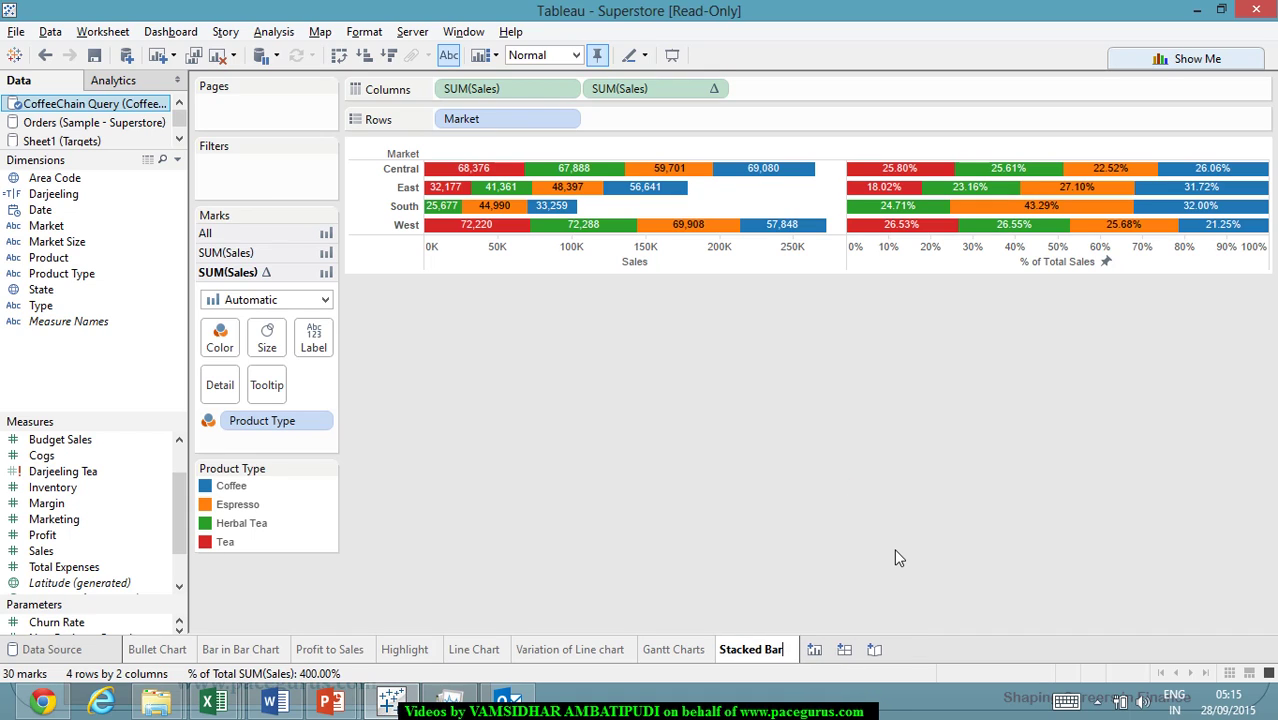
pyautogui.press('Return')
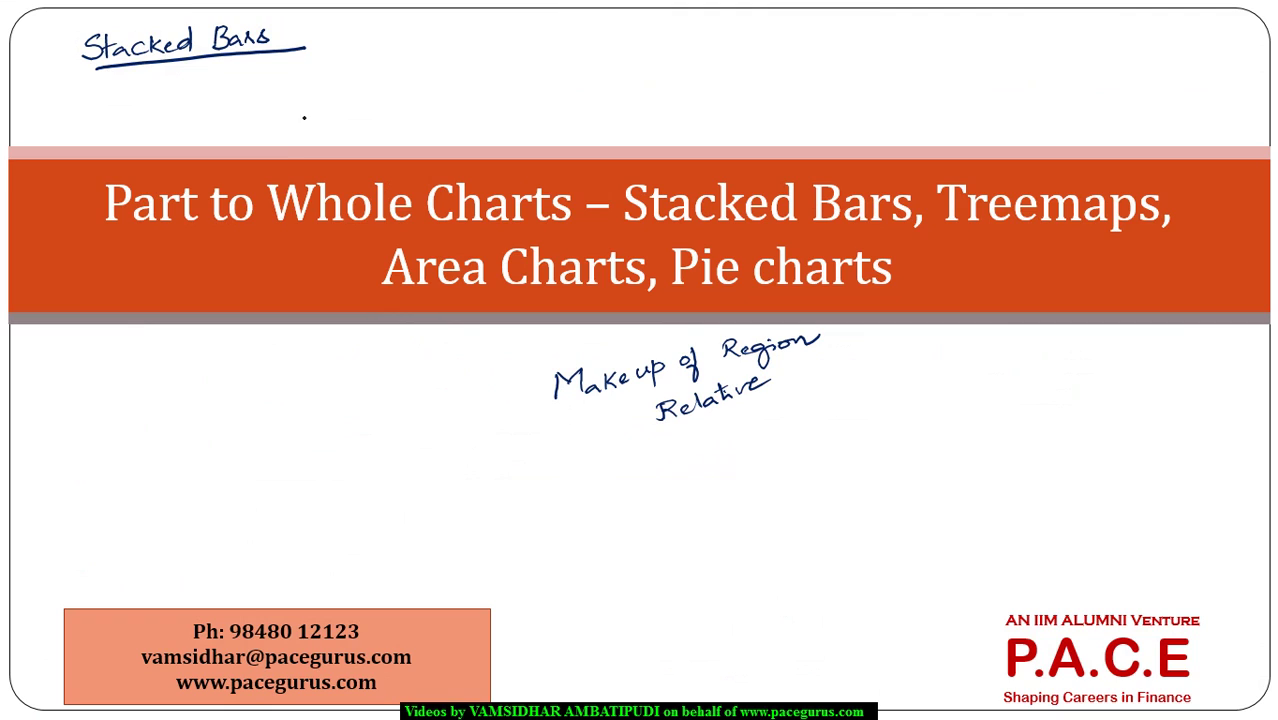
# Switch to the PowerPoint slide, erase its ink and handwrite the double-underlined heading Tree Map above the title.
pyautogui.press('e')
pyautogui.moveTo(105, 42)
pyautogui.mouseDown()
pyautogui.moveTo(110, 66)
pyautogui.moveTo(121, 37)
pyautogui.moveTo(124, 54)
pyautogui.moveTo(157, 58)
pyautogui.moveTo(194, 22)
pyautogui.moveTo(228, 30)
pyautogui.moveTo(231, 45)
pyautogui.mouseUp()
pyautogui.moveTo(229, 22); pyautogui.dragTo(232, 36)
pyautogui.moveTo(102, 92); pyautogui.dragTo(272, 42)
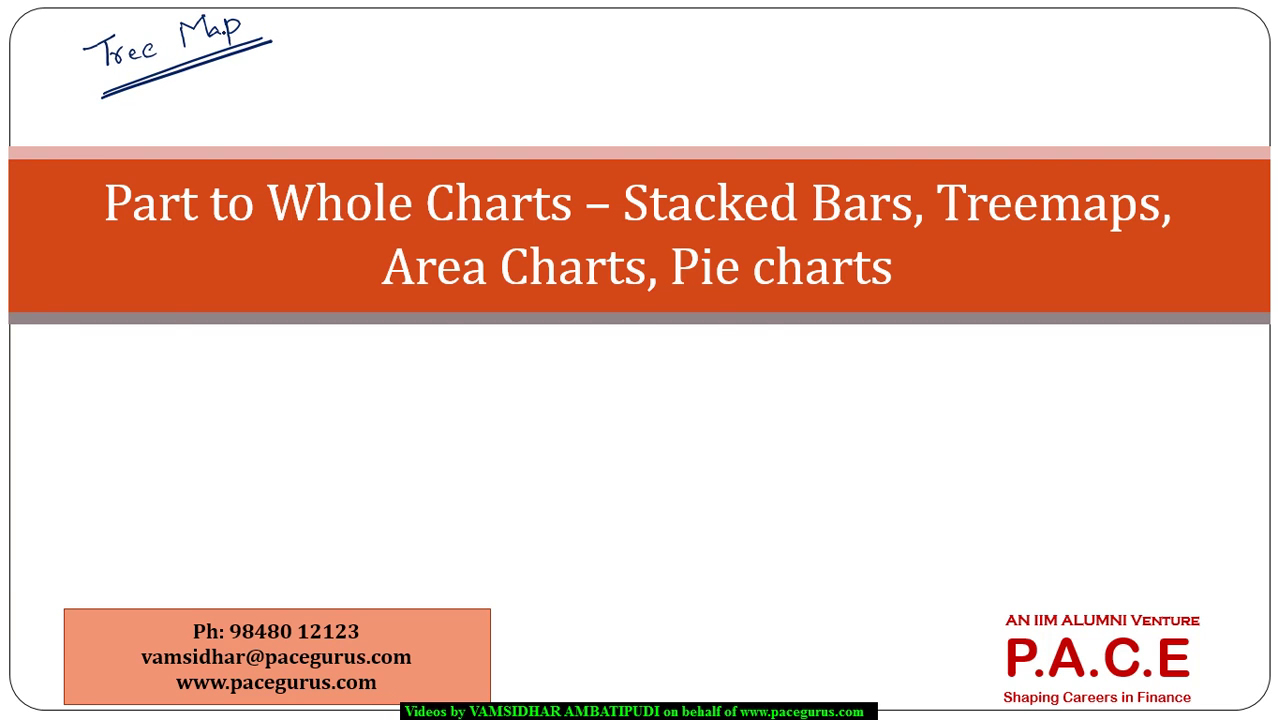
# Switch to Tableau and add a new worksheet after Stacked Bar.
pyautogui.hotkey('alt', 'Tab')
pyautogui.moveTo(510, 232)
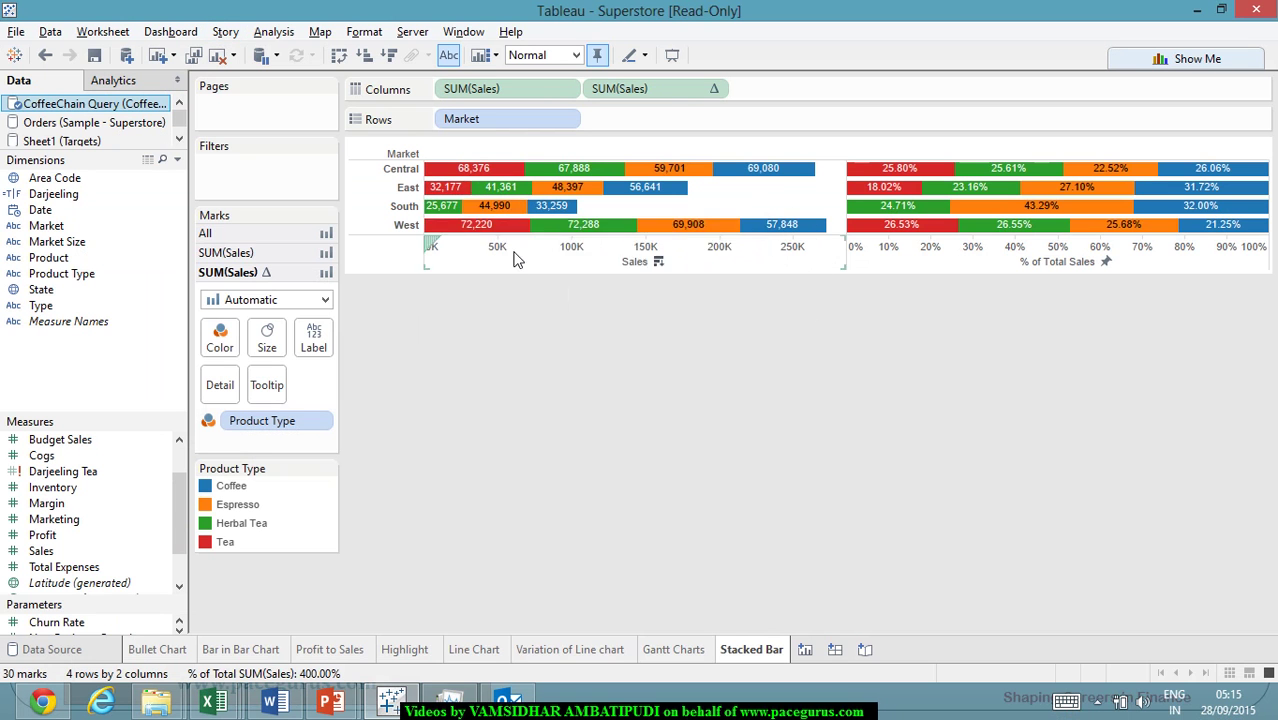
pyautogui.click(806, 651)
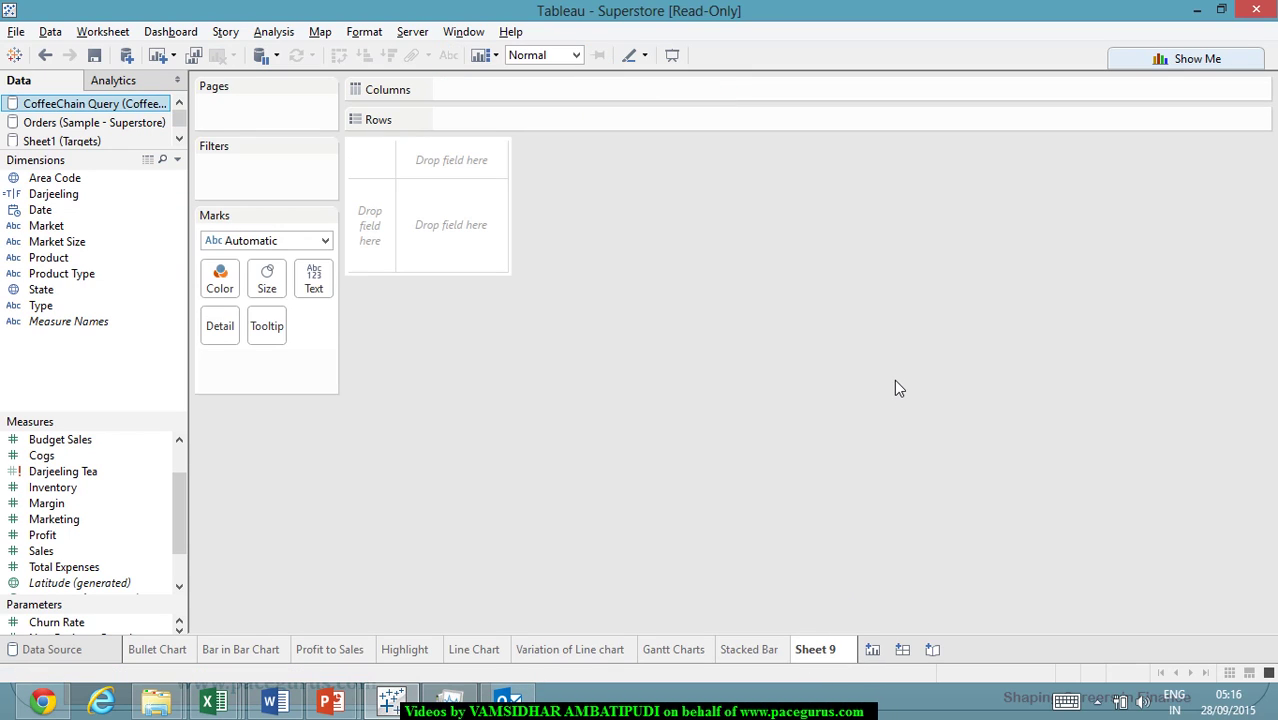
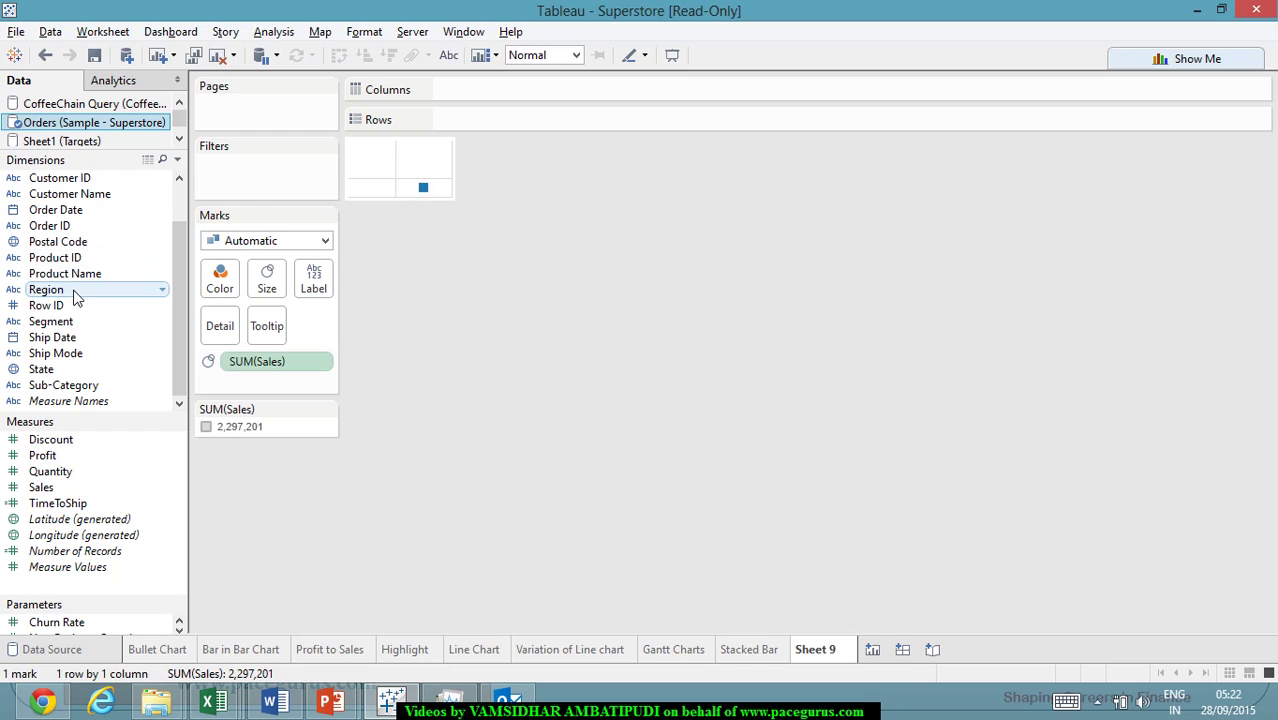
# Try Region as the label of the sales treemap and remove it again.
pyautogui.moveTo(74, 292)
pyautogui.mouseDown()
pyautogui.moveTo(208, 262)
pyautogui.moveTo(315, 289)
pyautogui.mouseUp()
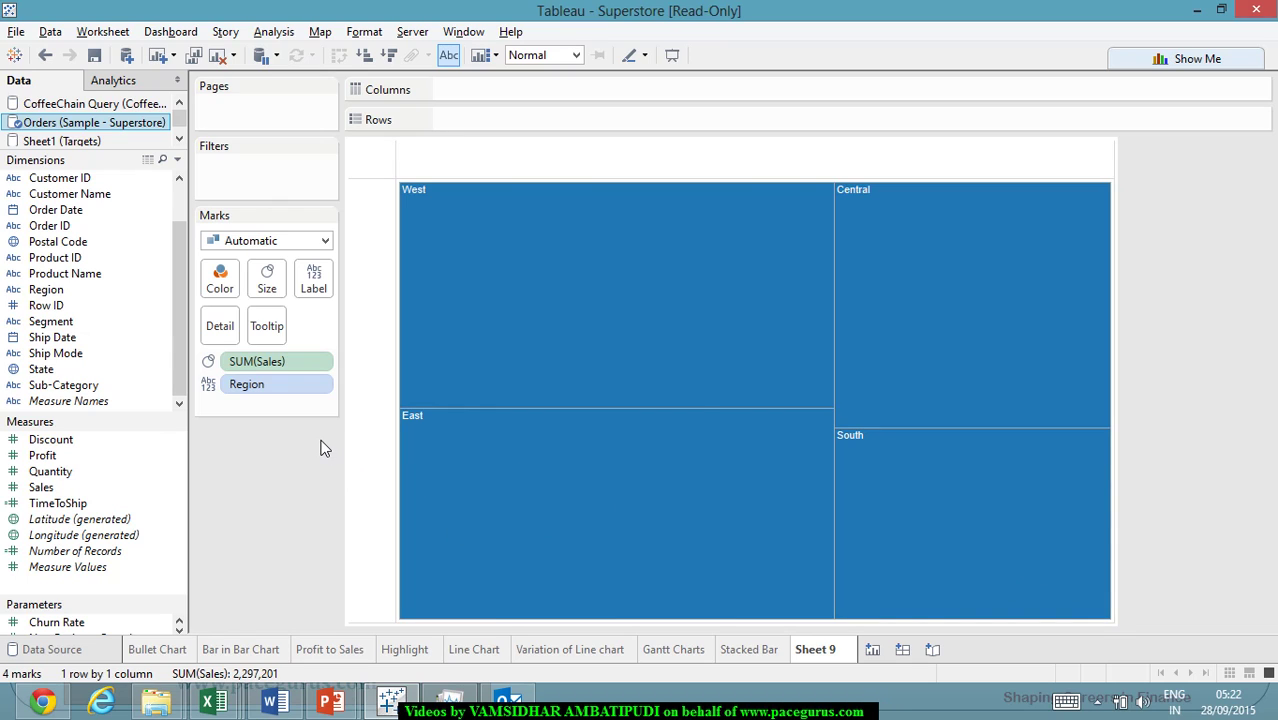
pyautogui.moveTo(266, 386); pyautogui.dragTo(100, 390)
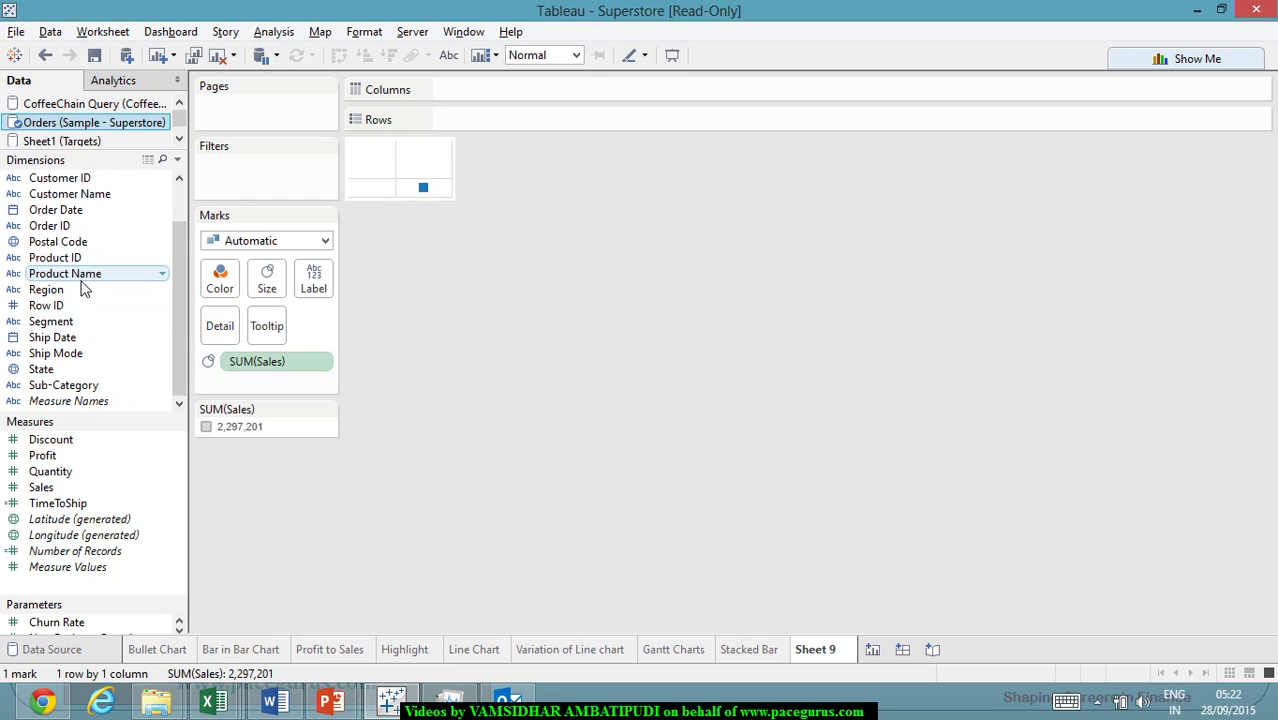
# Split the sales treemap by Category and Product ID, with both dimensions on Detail and Category above Product ID.
pyautogui.scroll(1, 100, 307)
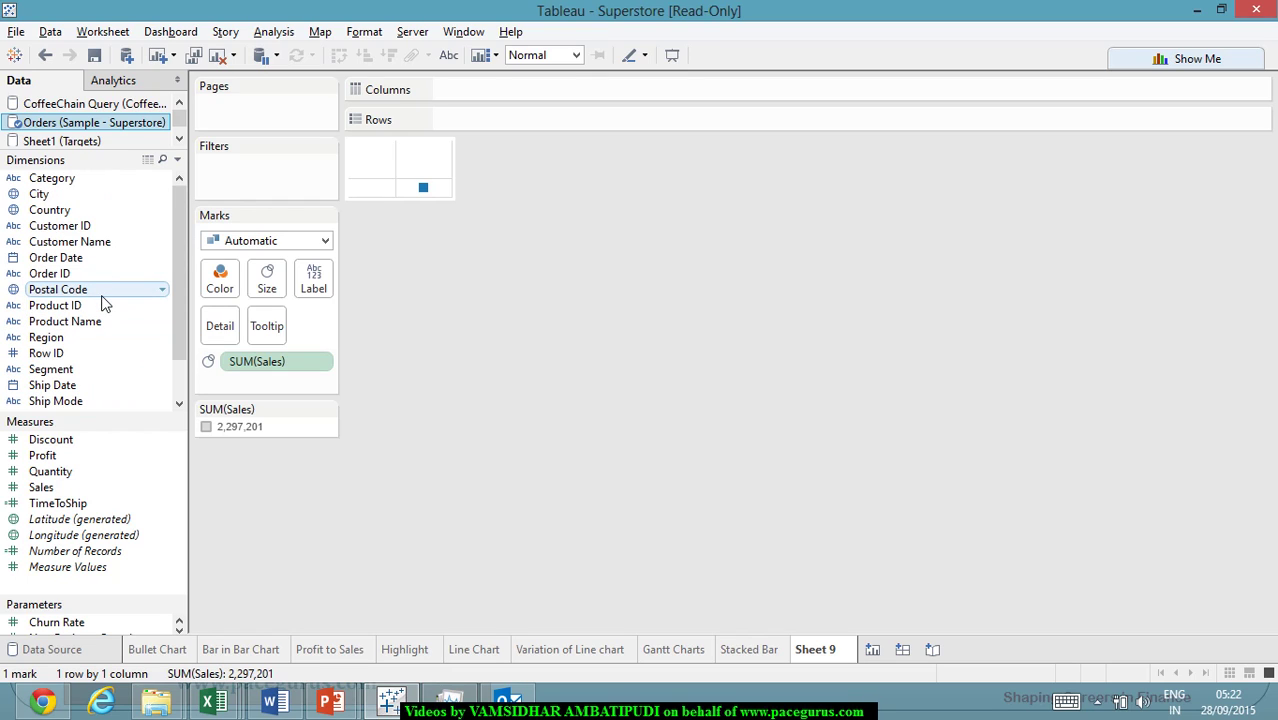
pyautogui.scroll(-1, 105, 302)
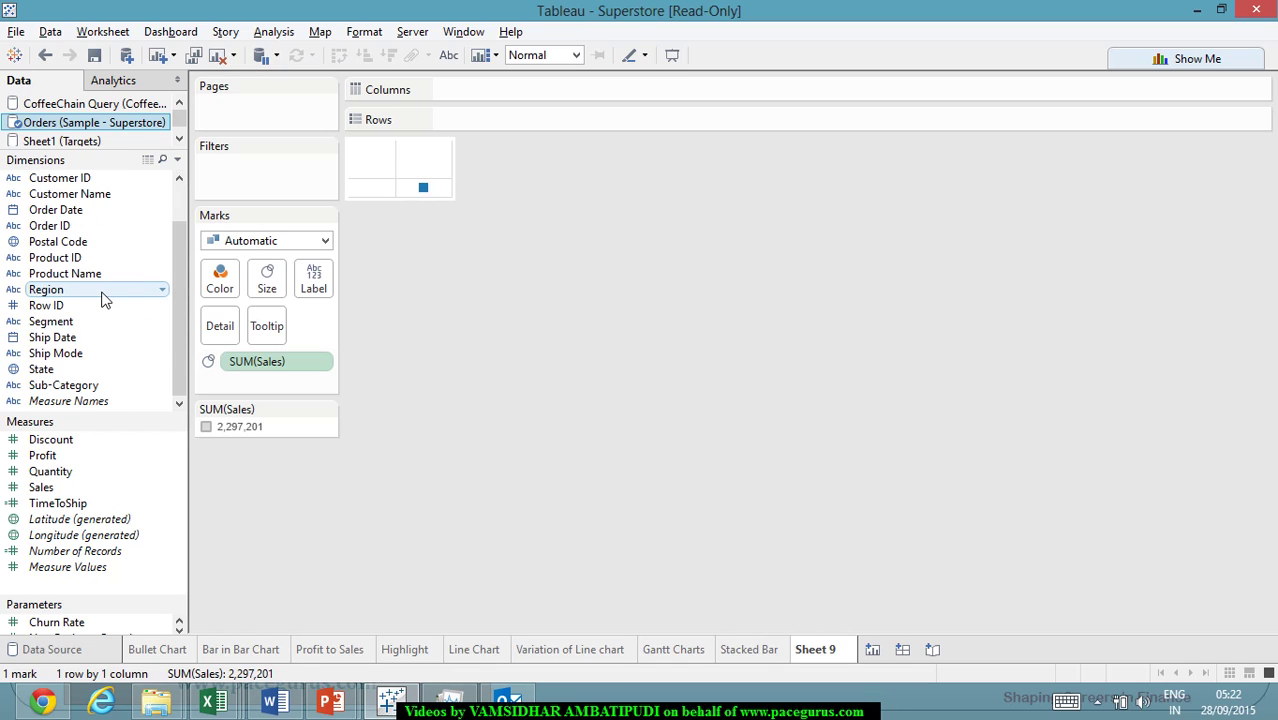
pyautogui.scroll(1, 104, 300)
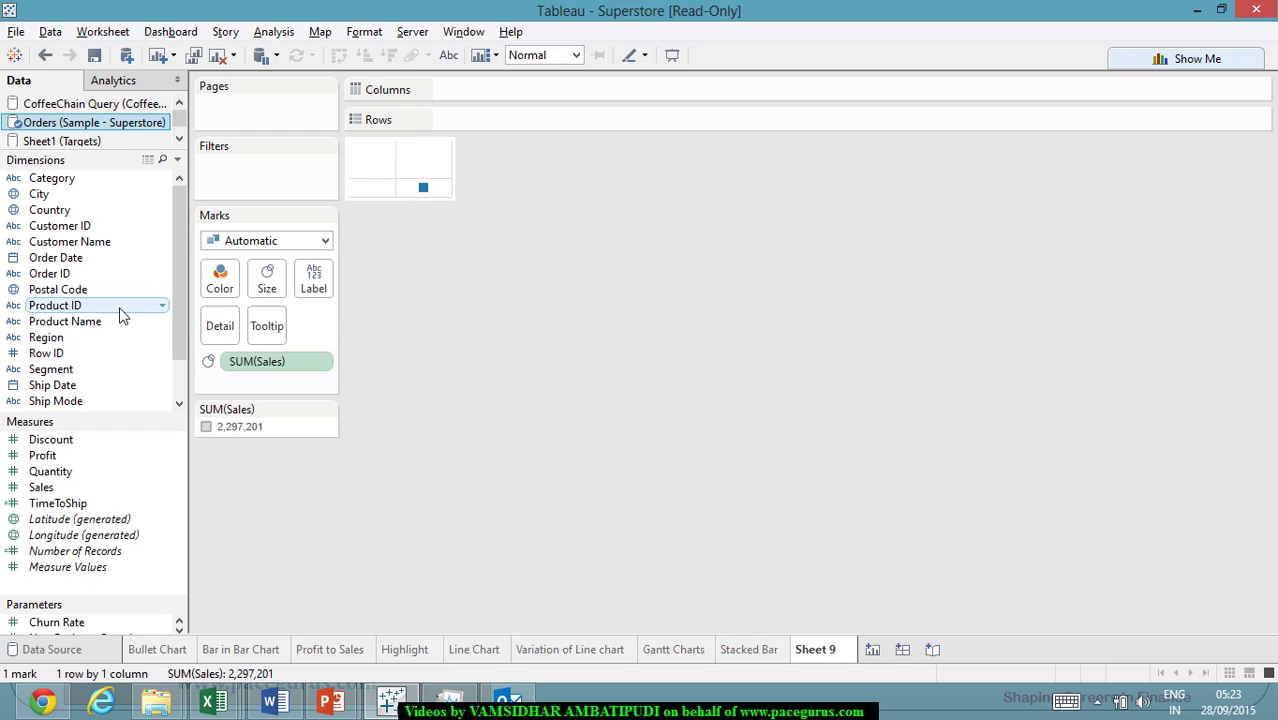
pyautogui.moveTo(121, 312); pyautogui.dragTo(314, 290)
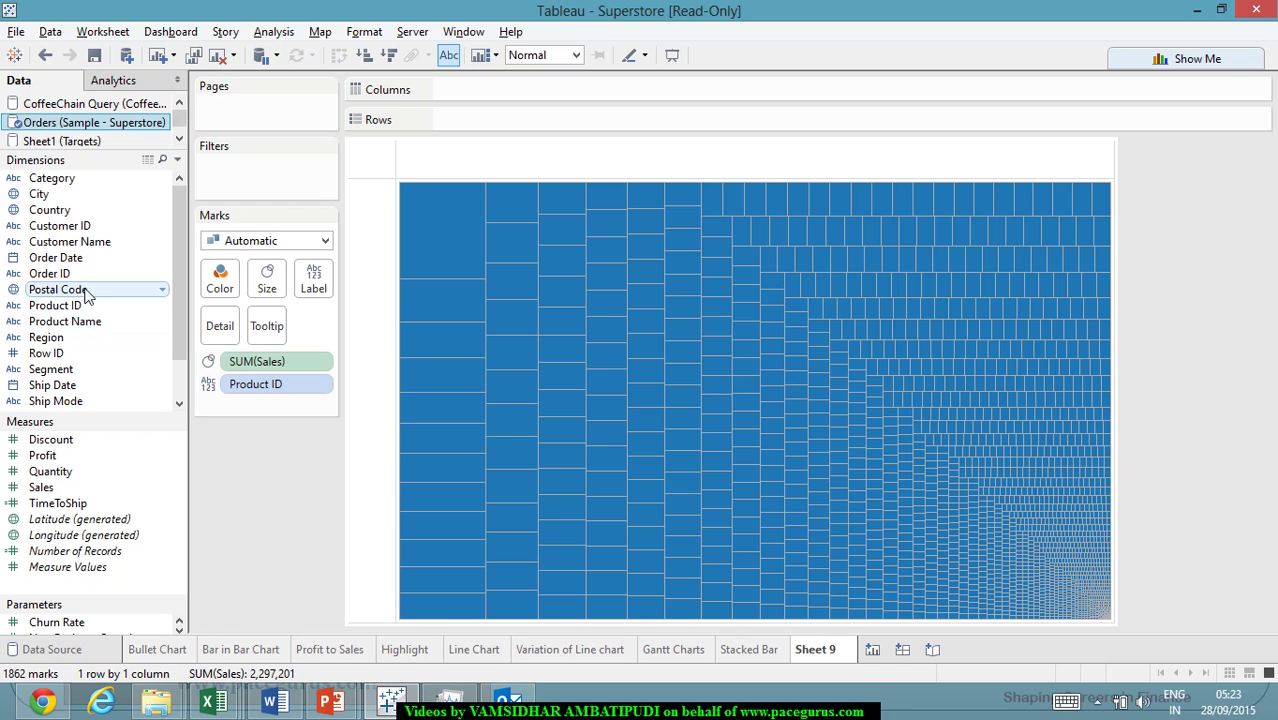
pyautogui.click(77, 179)
pyautogui.moveTo(103, 184); pyautogui.dragTo(222, 330)
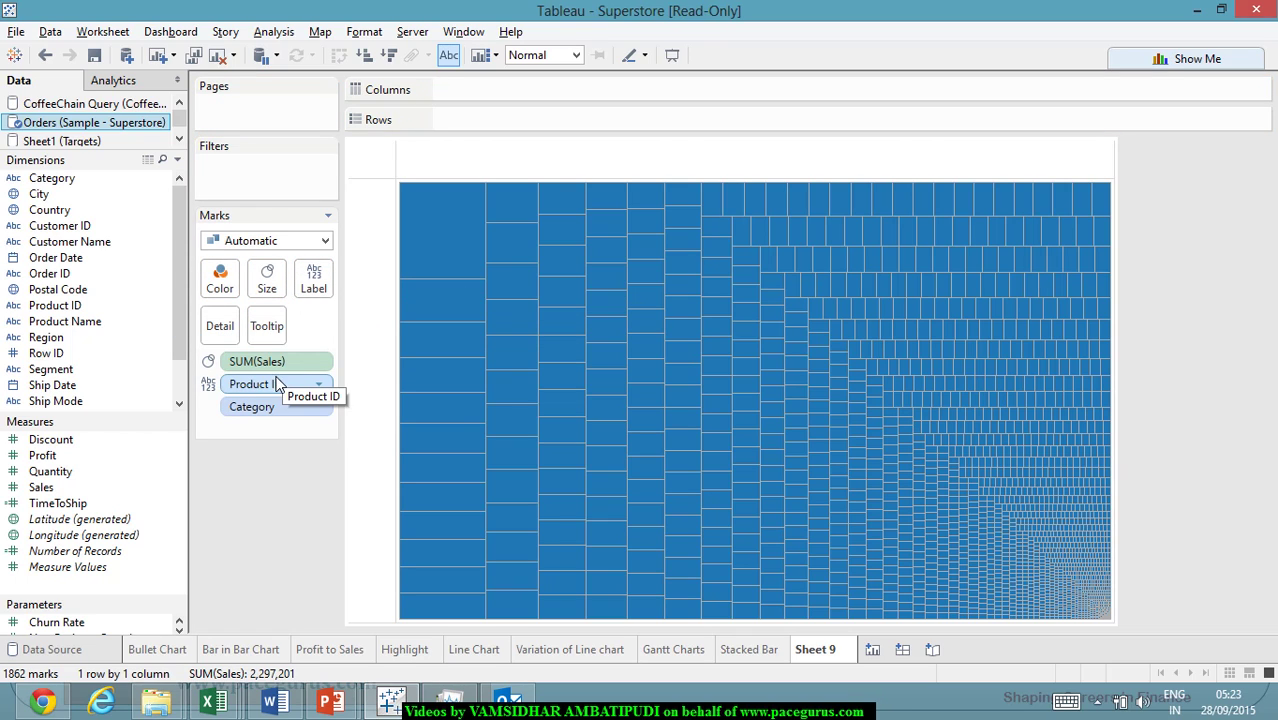
pyautogui.moveTo(277, 387); pyautogui.dragTo(224, 329)
# Color the treemap by Category, trying Product ID as the color in between, while keeping both dimensions on Detail.
pyautogui.moveTo(967, 434)
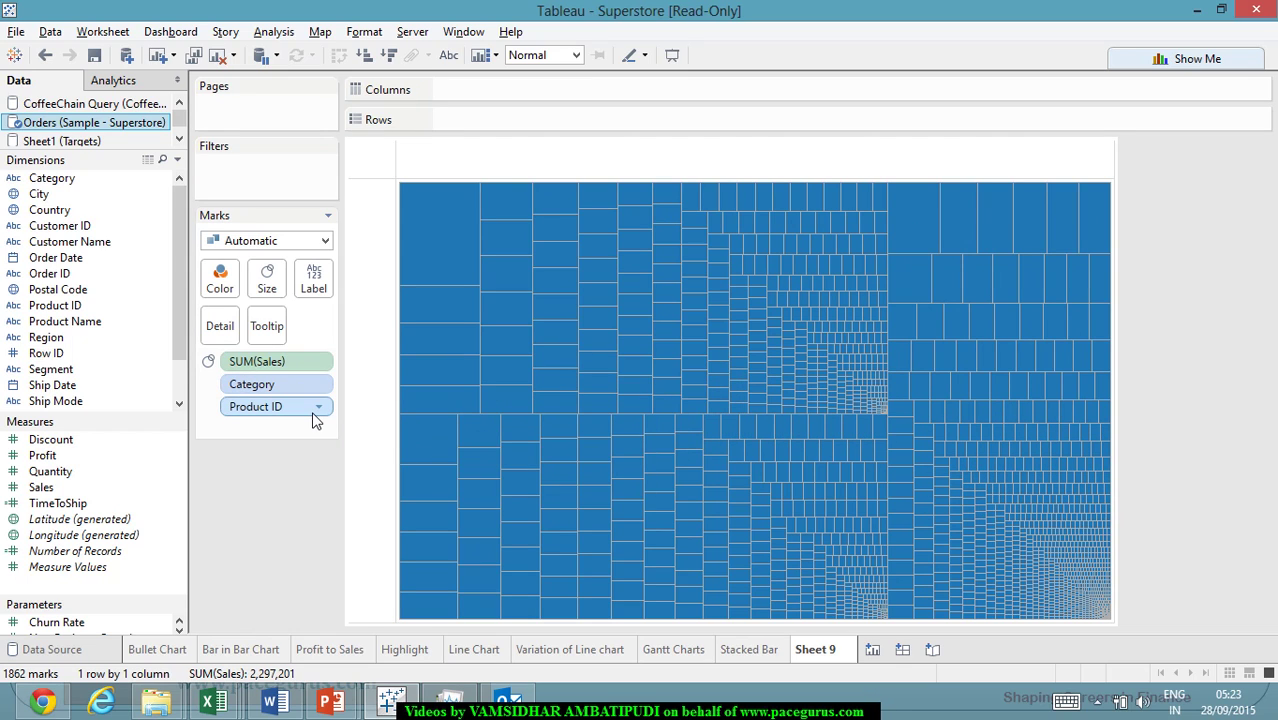
pyautogui.moveTo(697, 458)
pyautogui.moveTo(428, 387)
pyautogui.moveTo(275, 382); pyautogui.dragTo(232, 298)
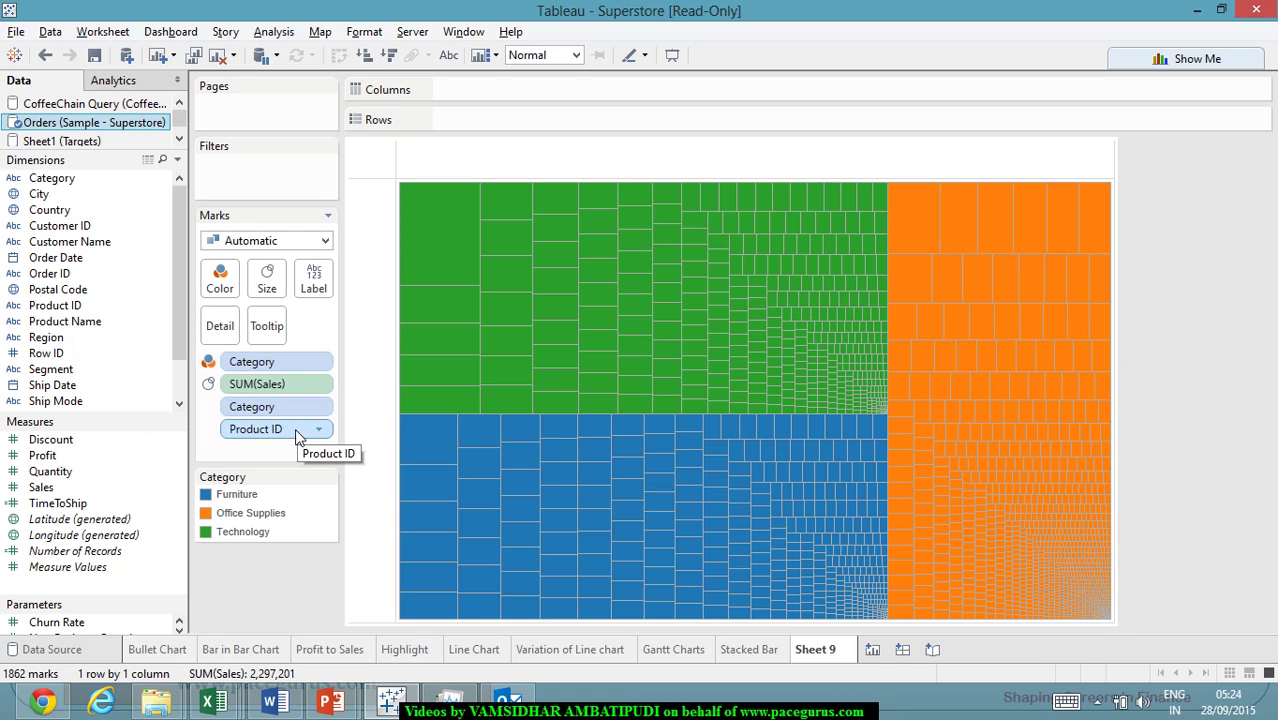
pyautogui.moveTo(296, 438); pyautogui.dragTo(255, 361)
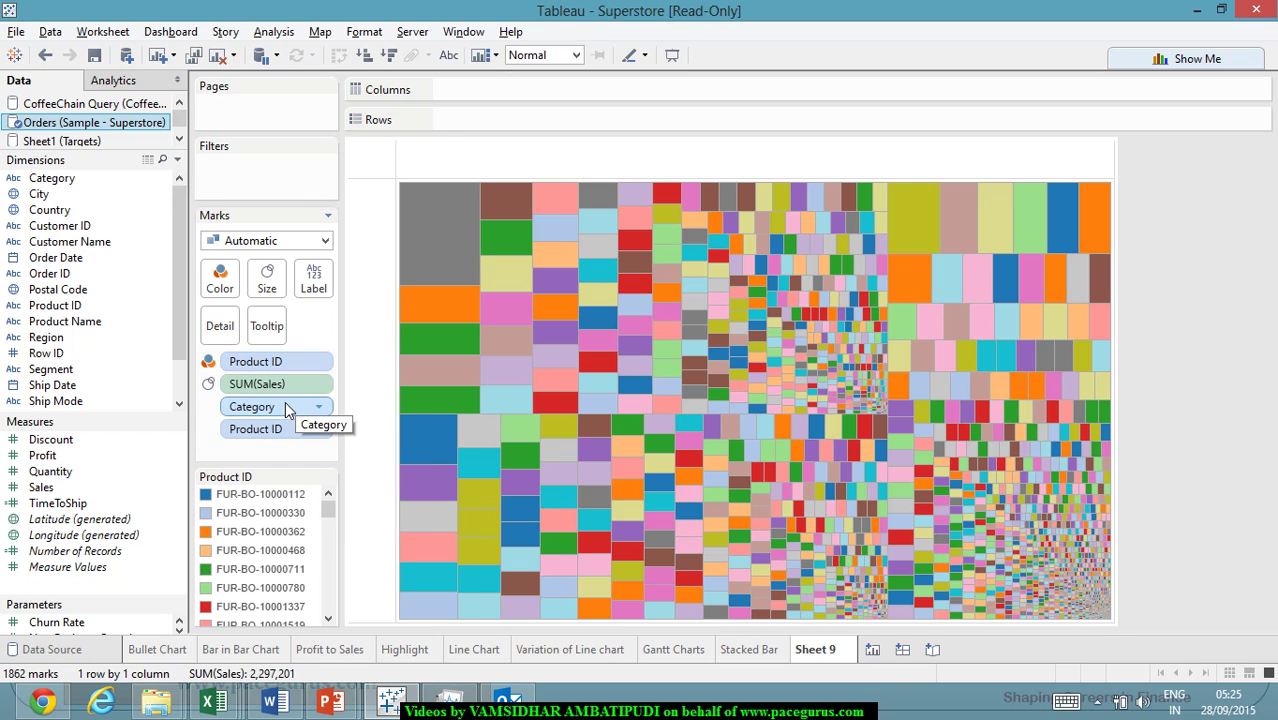
pyautogui.moveTo(285, 408); pyautogui.dragTo(224, 288)
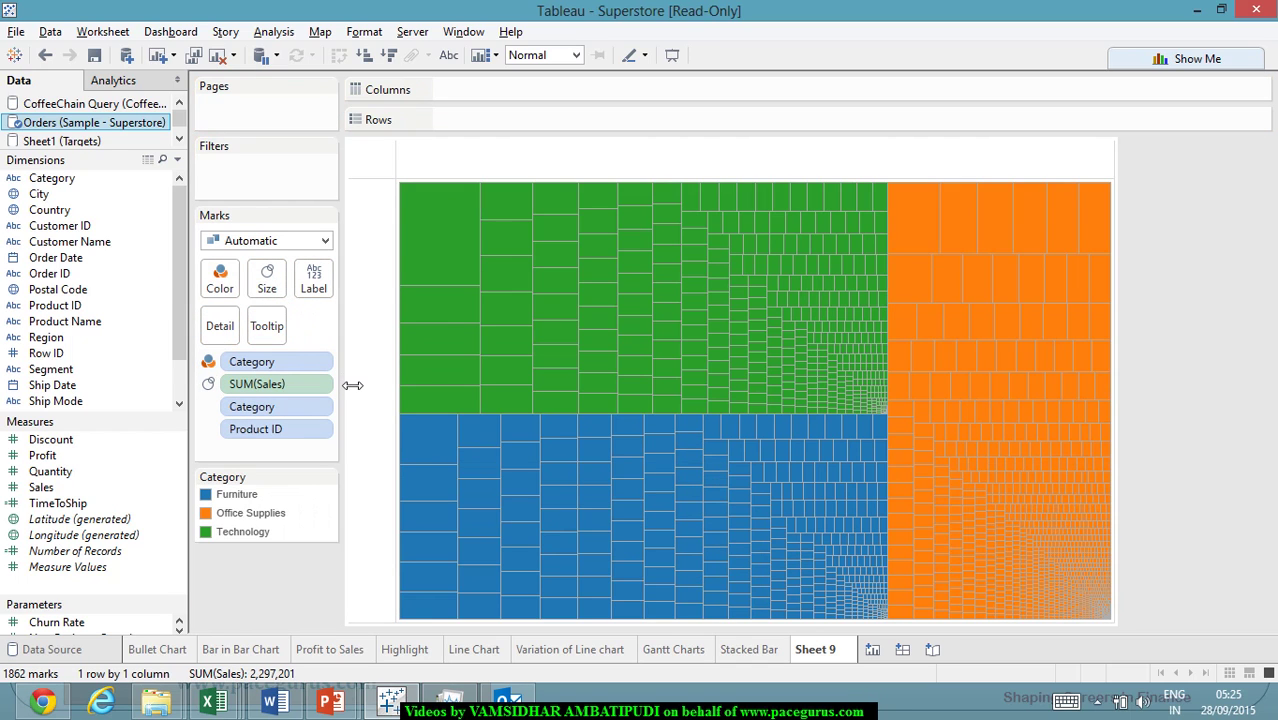
pyautogui.moveTo(612, 374)
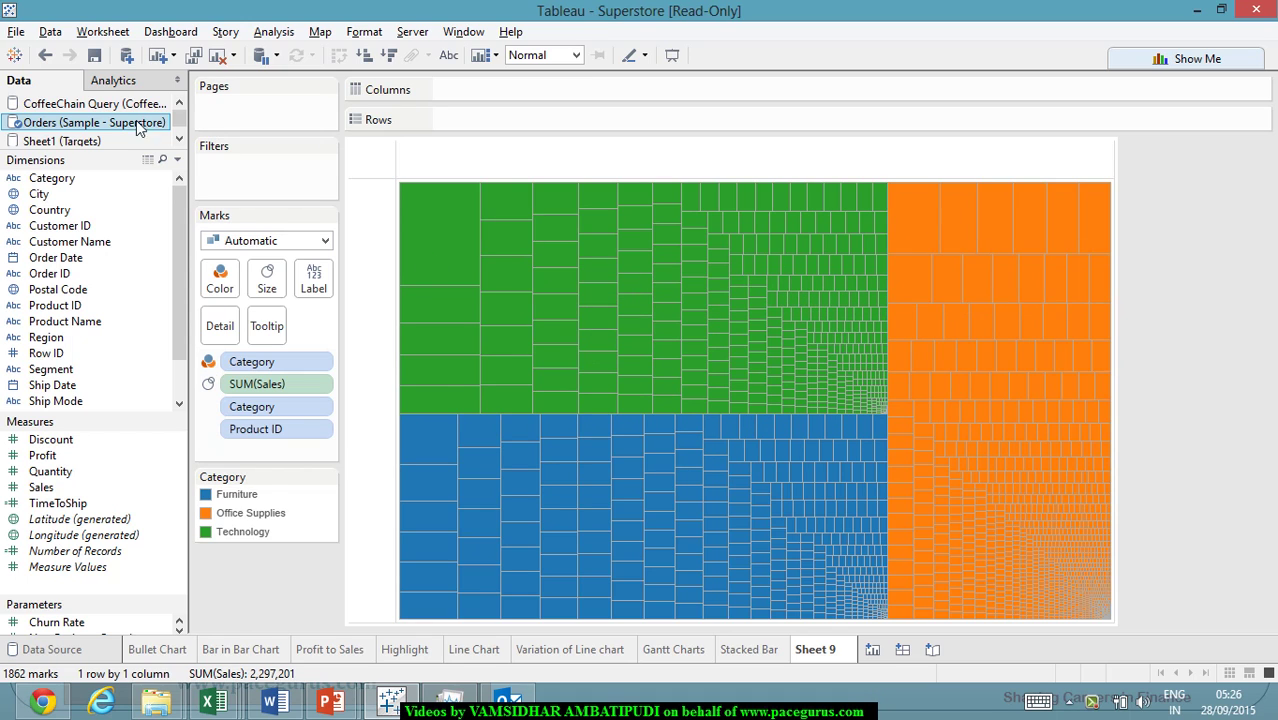
# Select the CoffeeChain Query data source and remove all Superstore fields from the treemap's marks.
pyautogui.click(112, 104)
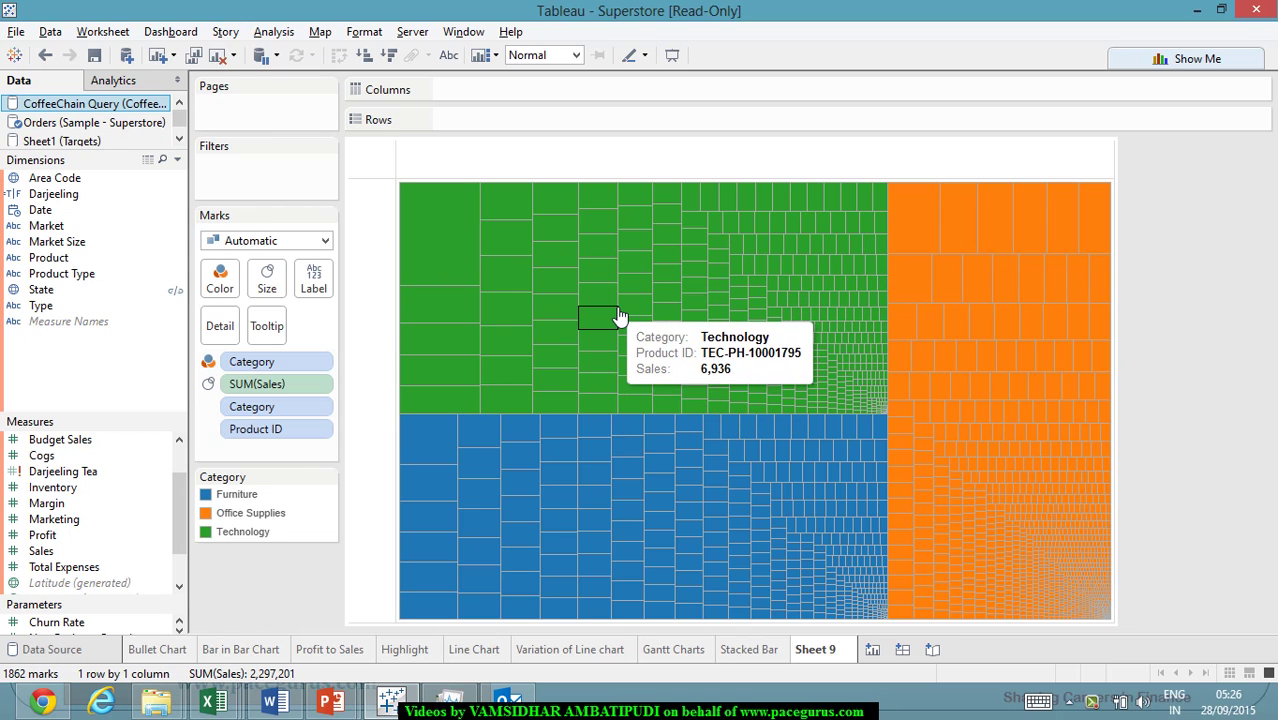
pyautogui.moveTo(267, 367); pyautogui.dragTo(86, 477)
pyautogui.moveTo(268, 361); pyautogui.dragTo(40, 457)
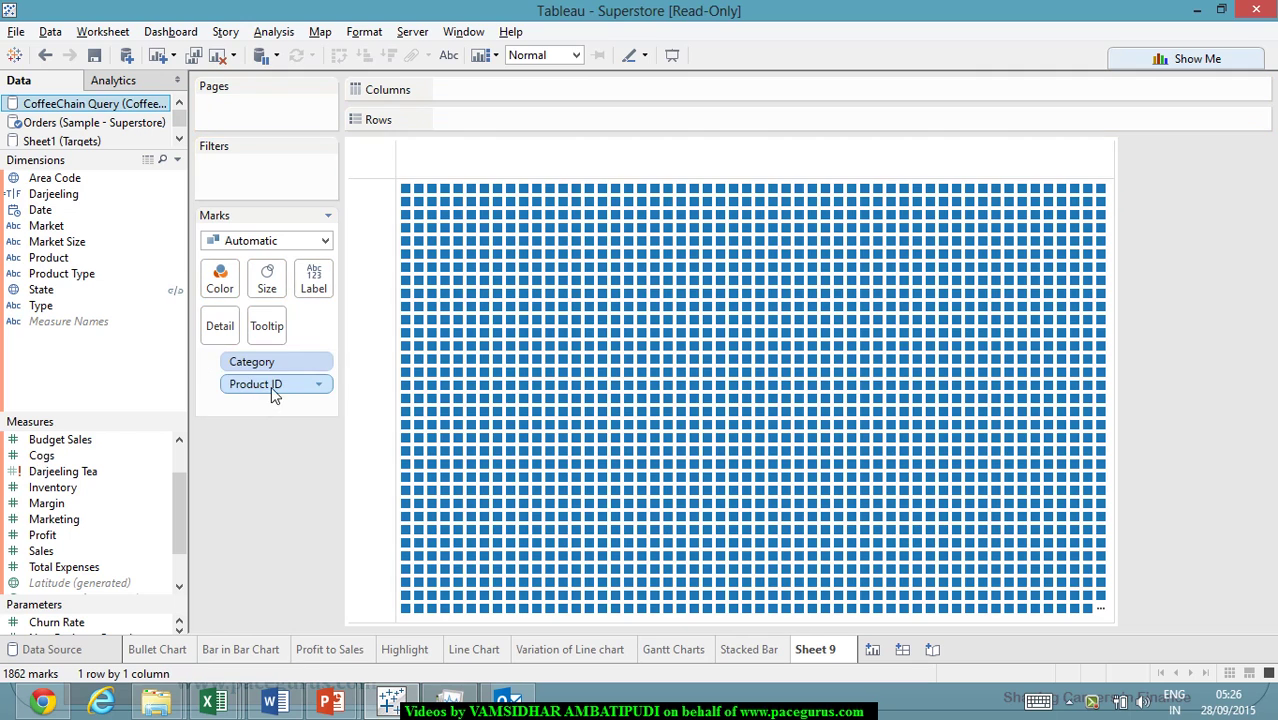
pyautogui.moveTo(283, 366); pyautogui.dragTo(100, 455)
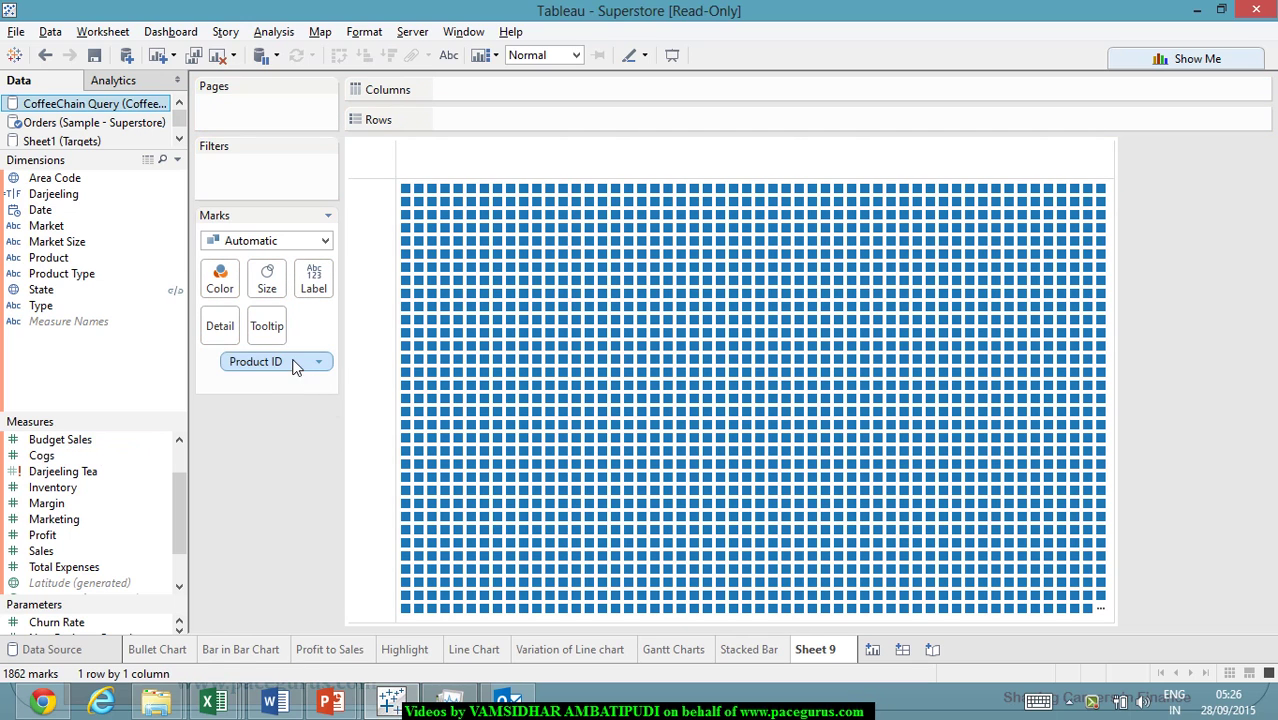
pyautogui.moveTo(297, 362); pyautogui.dragTo(91, 485)
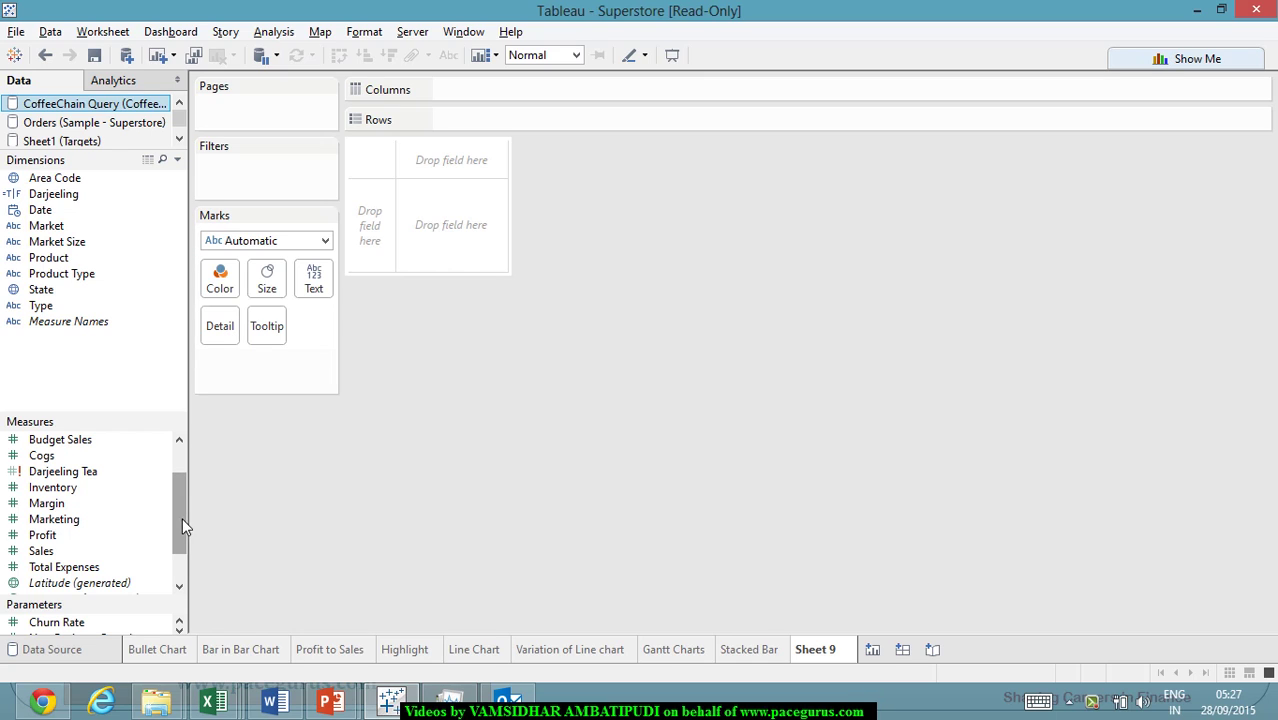
# Assign the CoffeeChain Sales measure to mark size on the empty worksheet.
pyautogui.moveTo(182, 518); pyautogui.dragTo(191, 462)
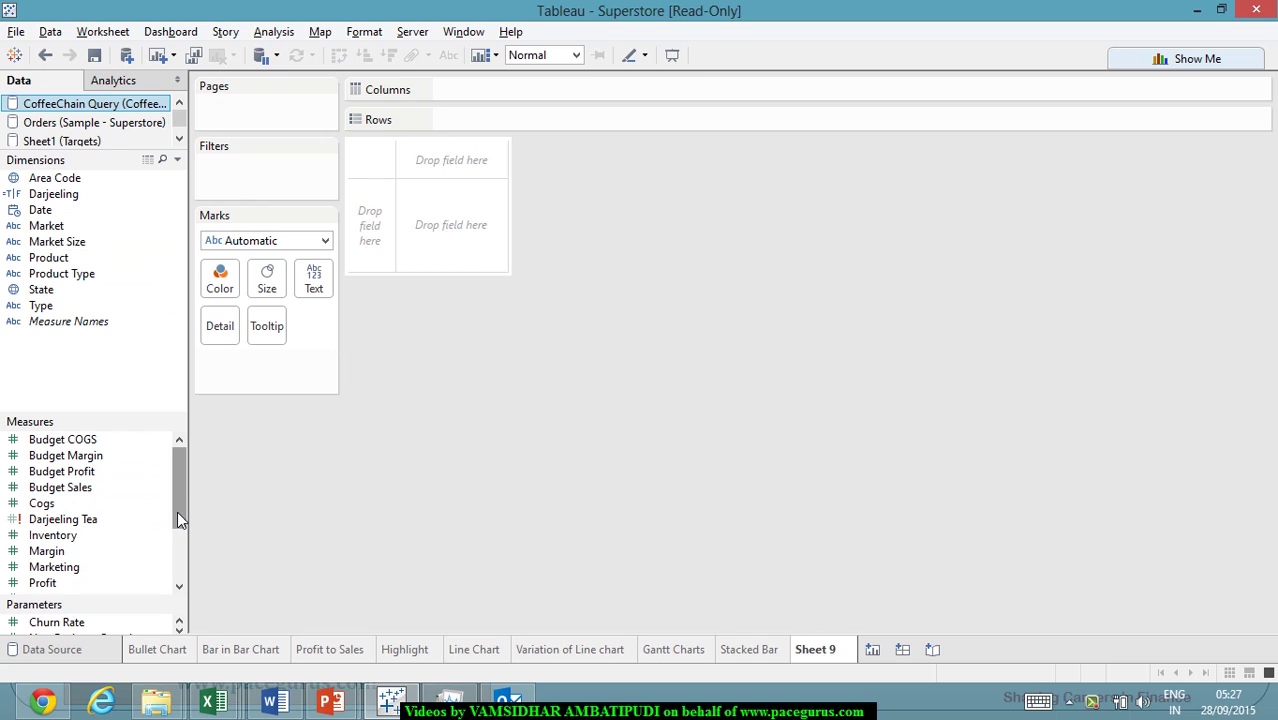
pyautogui.moveTo(177, 511); pyautogui.dragTo(200, 573)
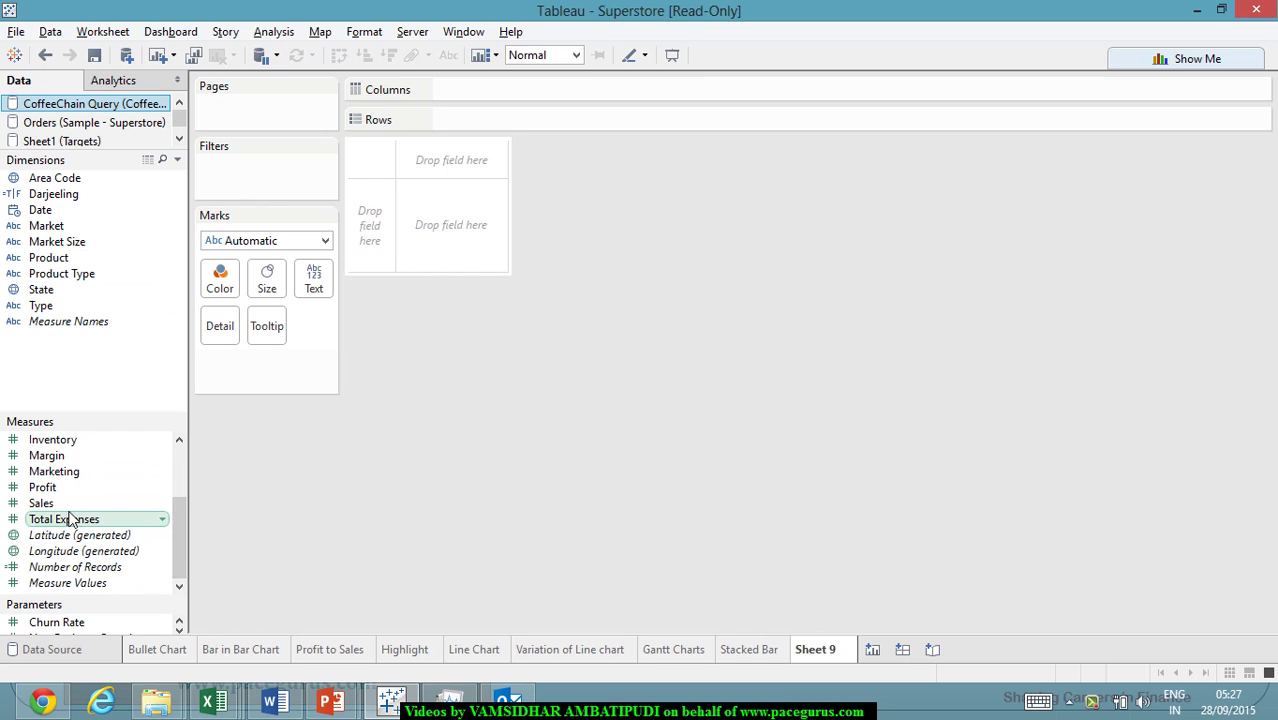
pyautogui.moveTo(68, 504); pyautogui.dragTo(268, 288)
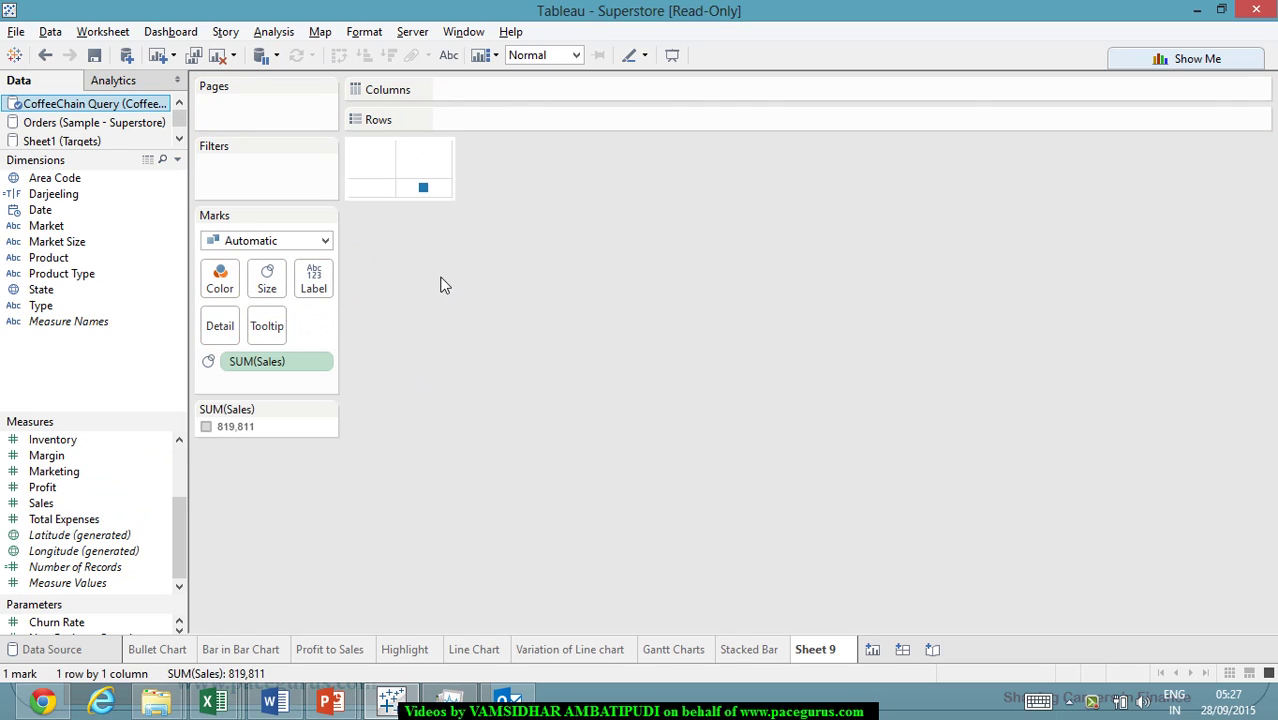
# Split the sales treemap by Market on Detail, and use Market for both the labels and the colors.
pyautogui.moveTo(424, 196)
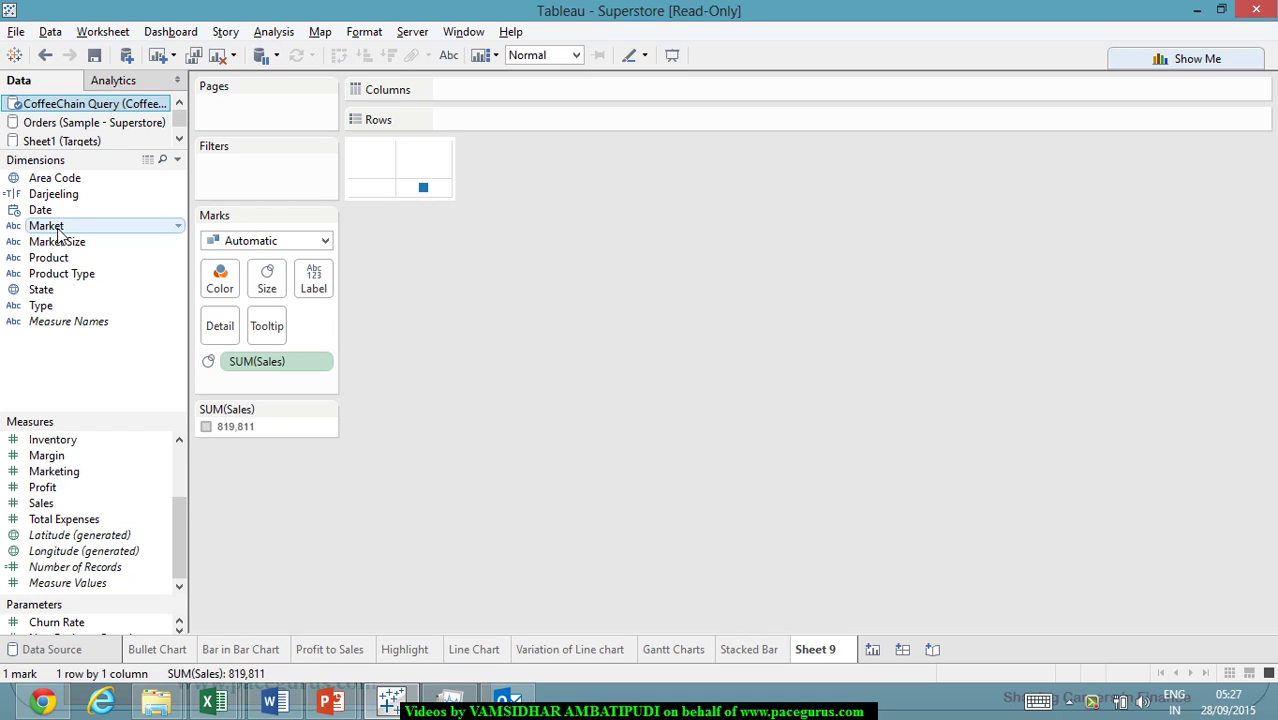
pyautogui.moveTo(58, 232); pyautogui.dragTo(228, 326)
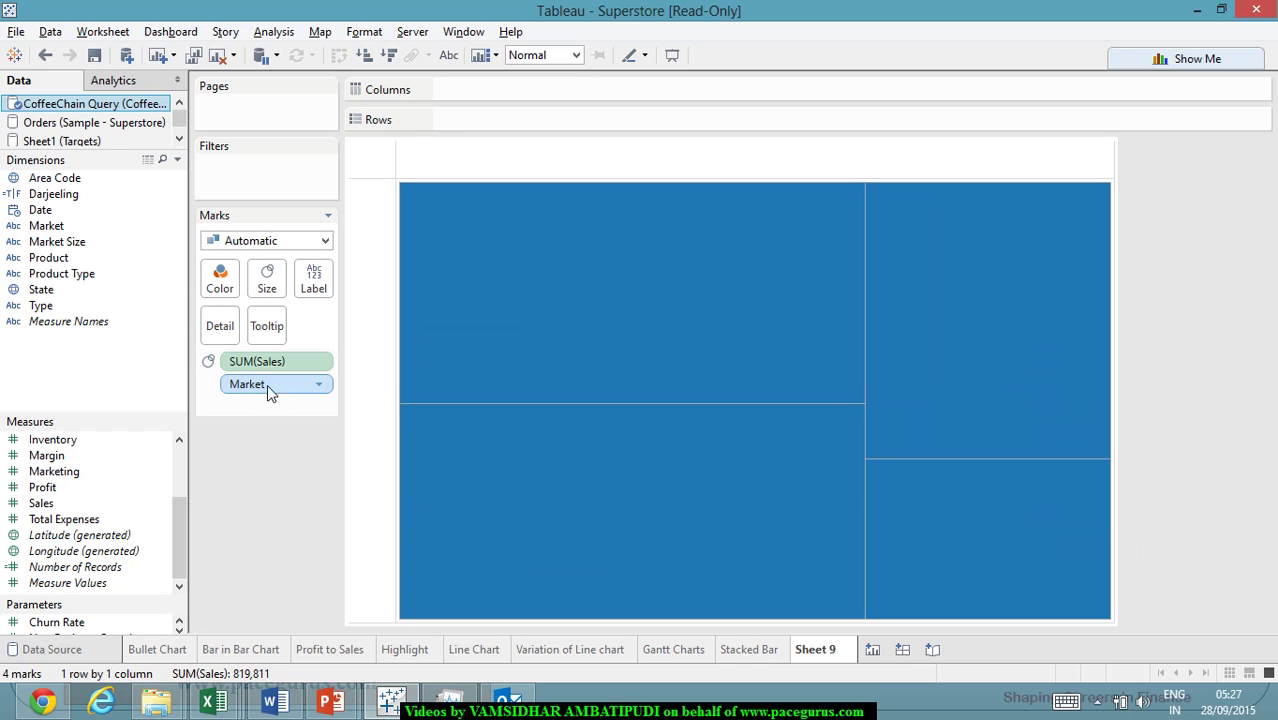
pyautogui.moveTo(265, 386); pyautogui.dragTo(316, 298)
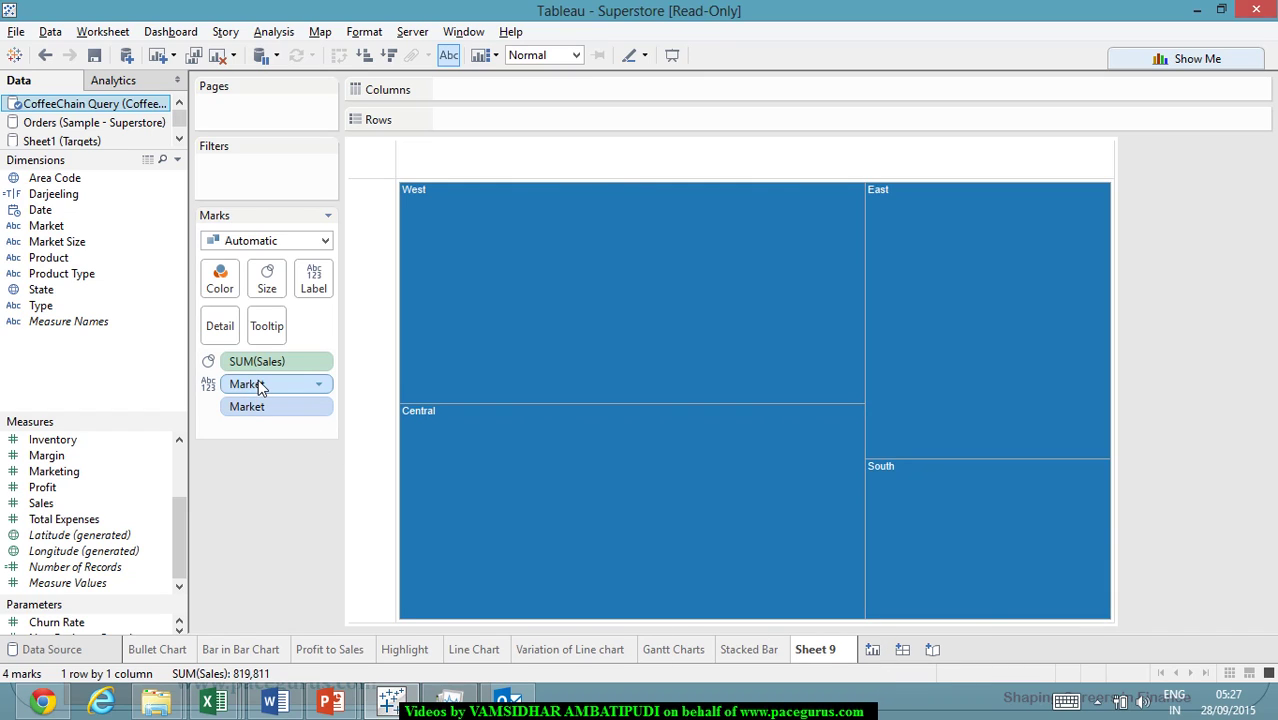
pyautogui.moveTo(257, 388); pyautogui.dragTo(220, 282)
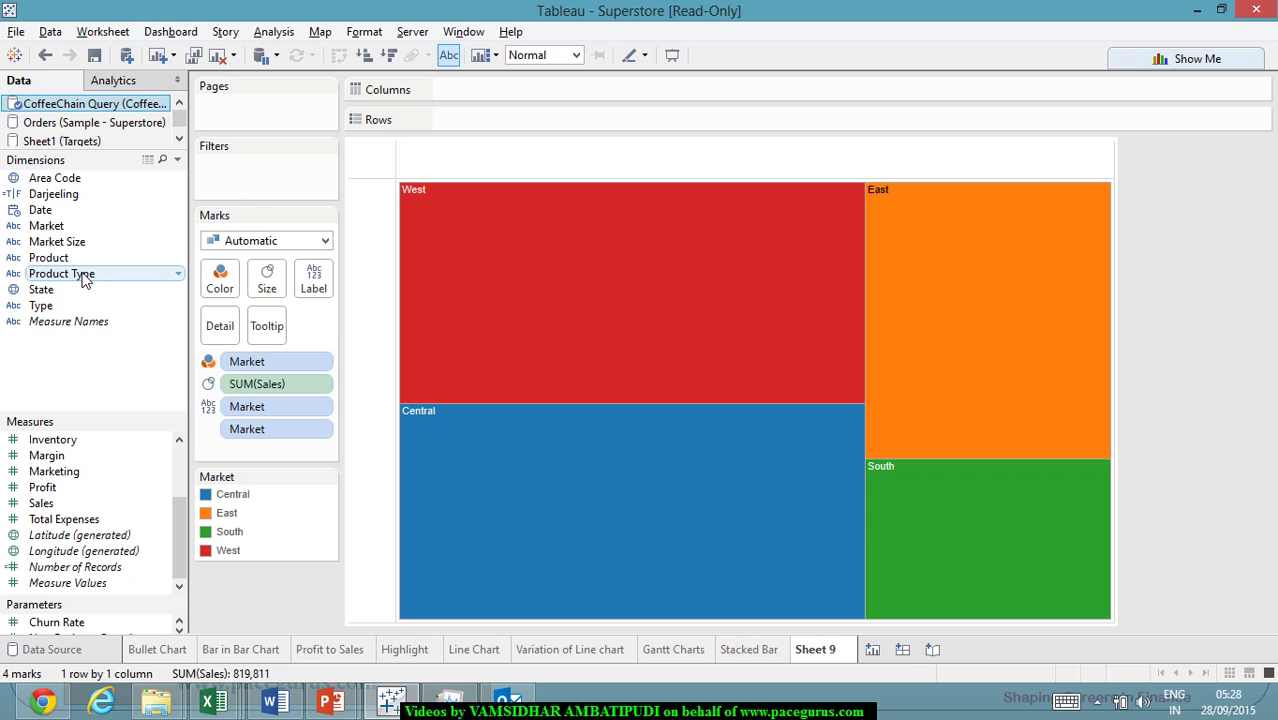
# Subdivide the market blocks by adding Product Type and Product to Detail, and inspect individual blocks' details.
pyautogui.moveTo(85, 280); pyautogui.dragTo(214, 330)
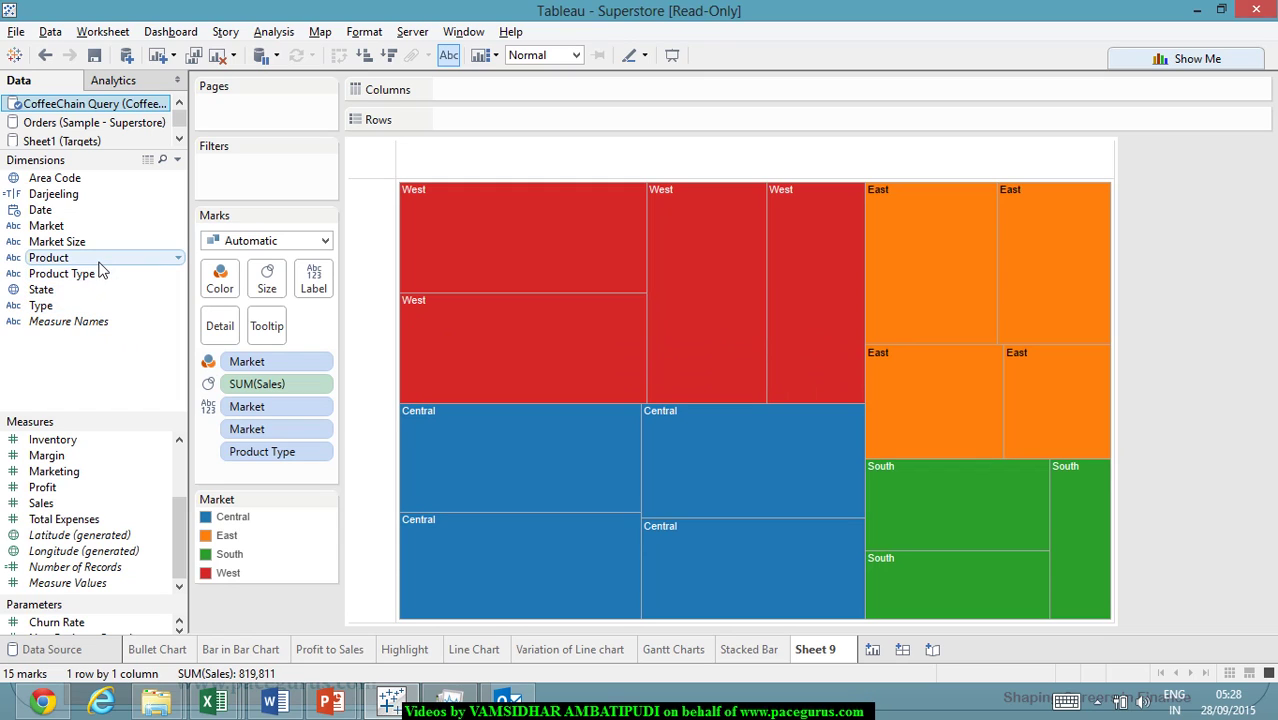
pyautogui.moveTo(98, 265); pyautogui.dragTo(224, 331)
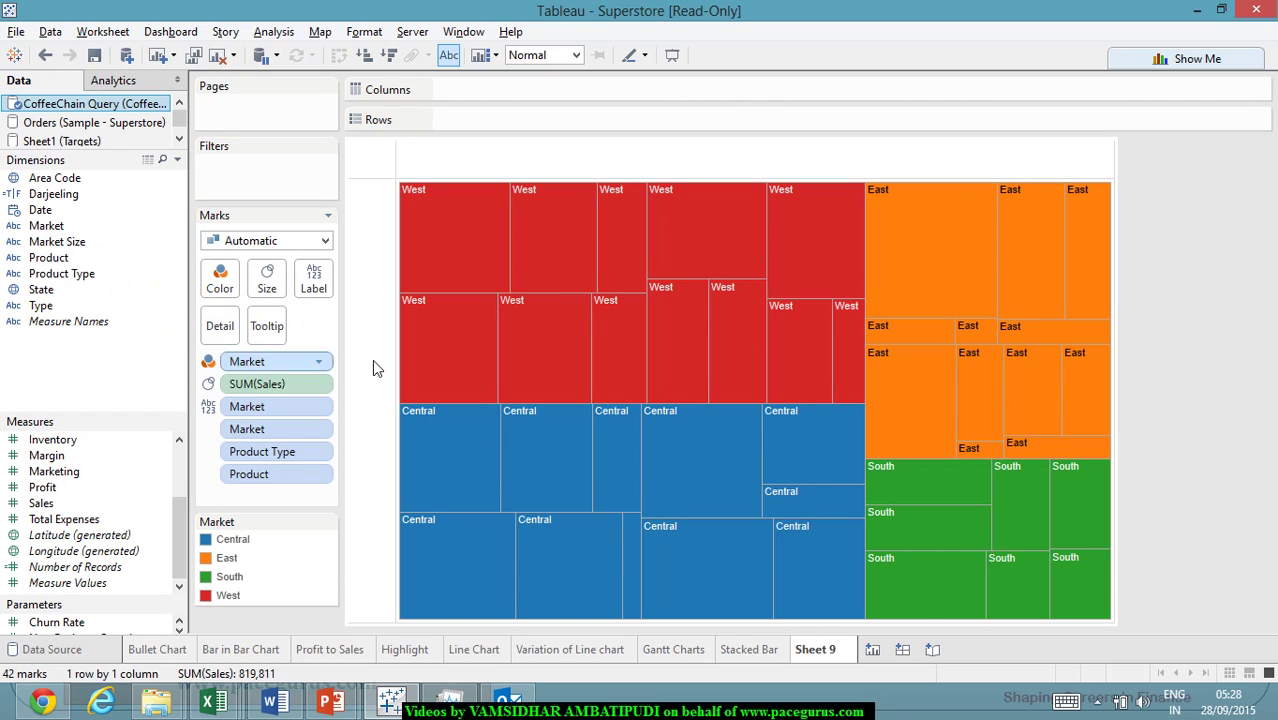
pyautogui.moveTo(613, 464)
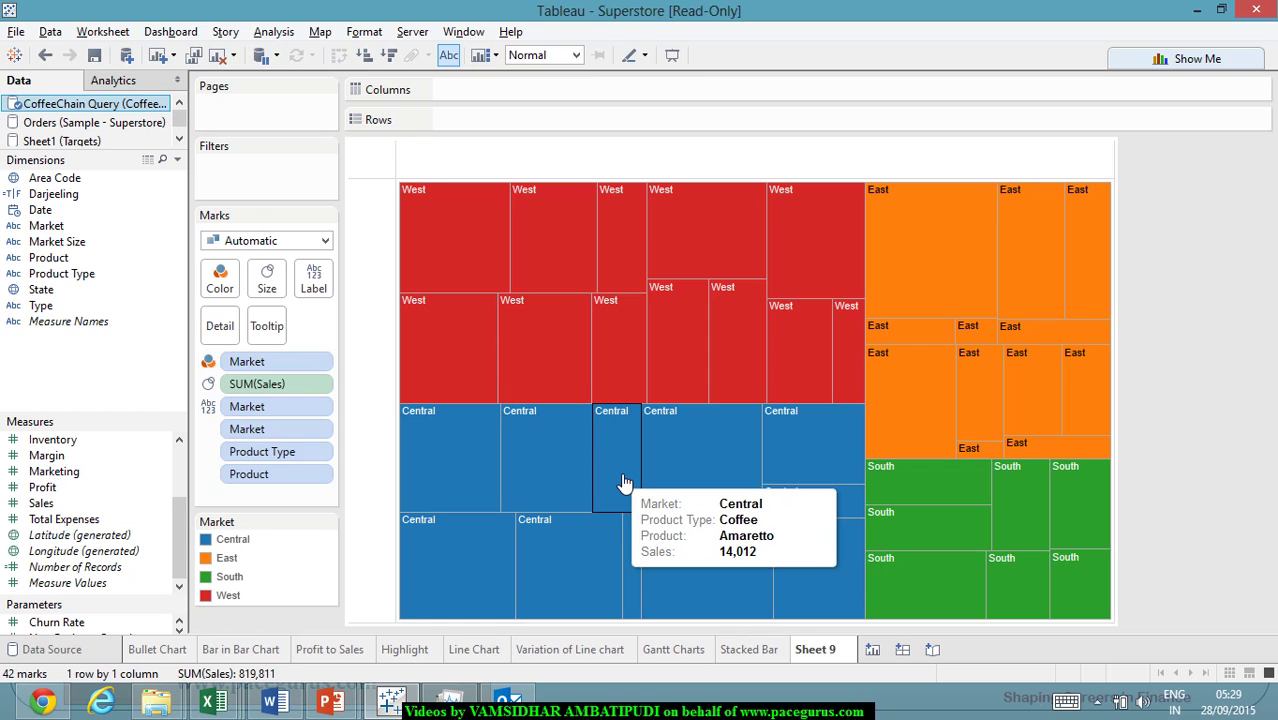
pyautogui.moveTo(470, 260)
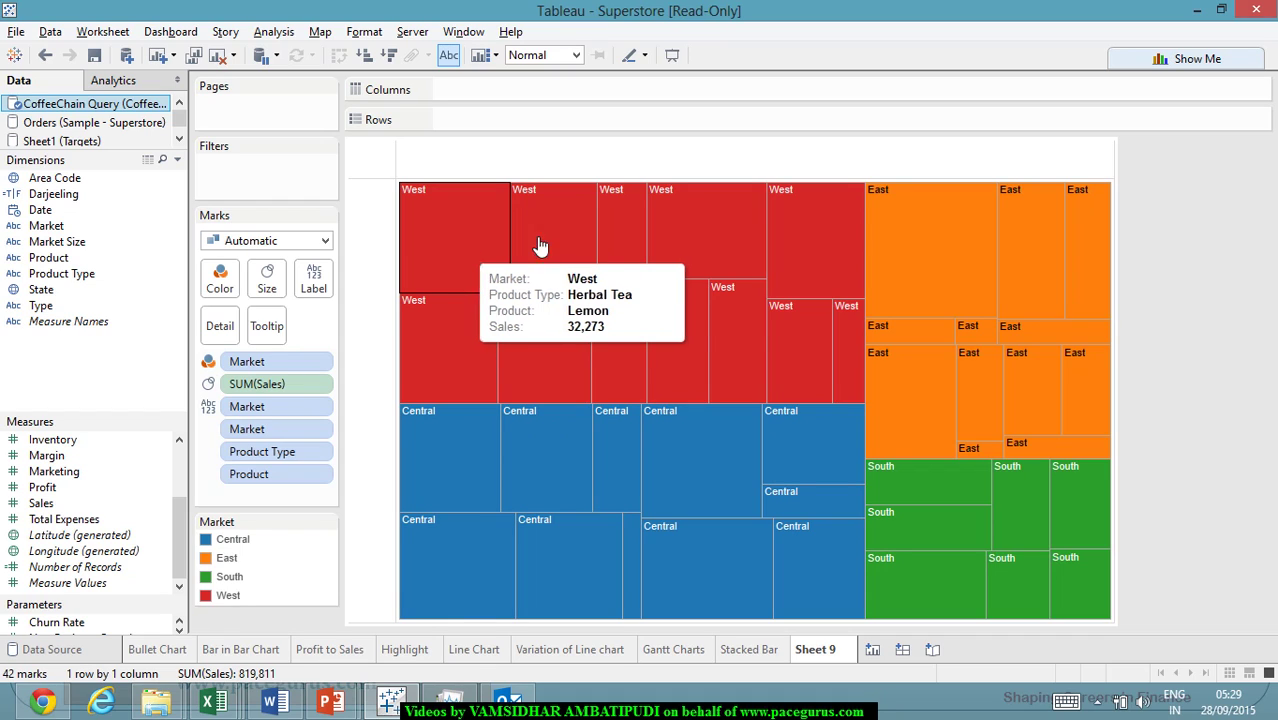
pyautogui.moveTo(556, 255)
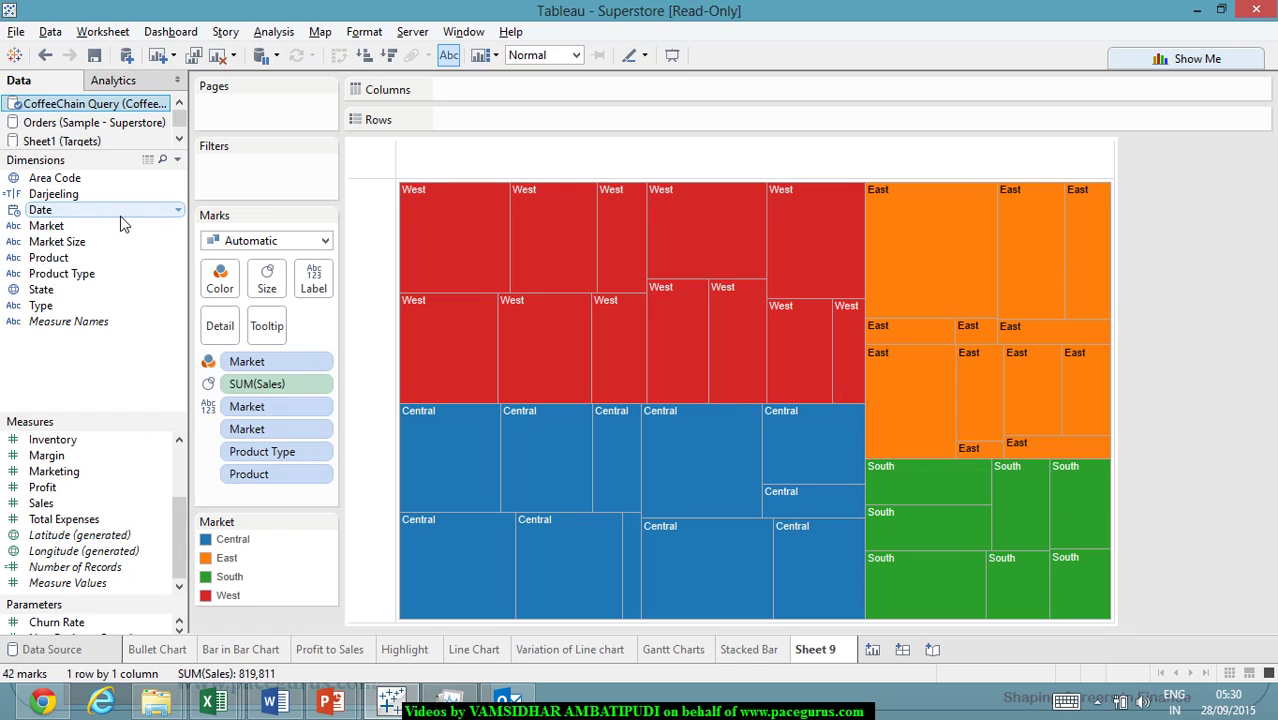
# Break the treemap into one row per year by placing Date on Rows.
pyautogui.moveTo(118, 218); pyautogui.dragTo(537, 131)
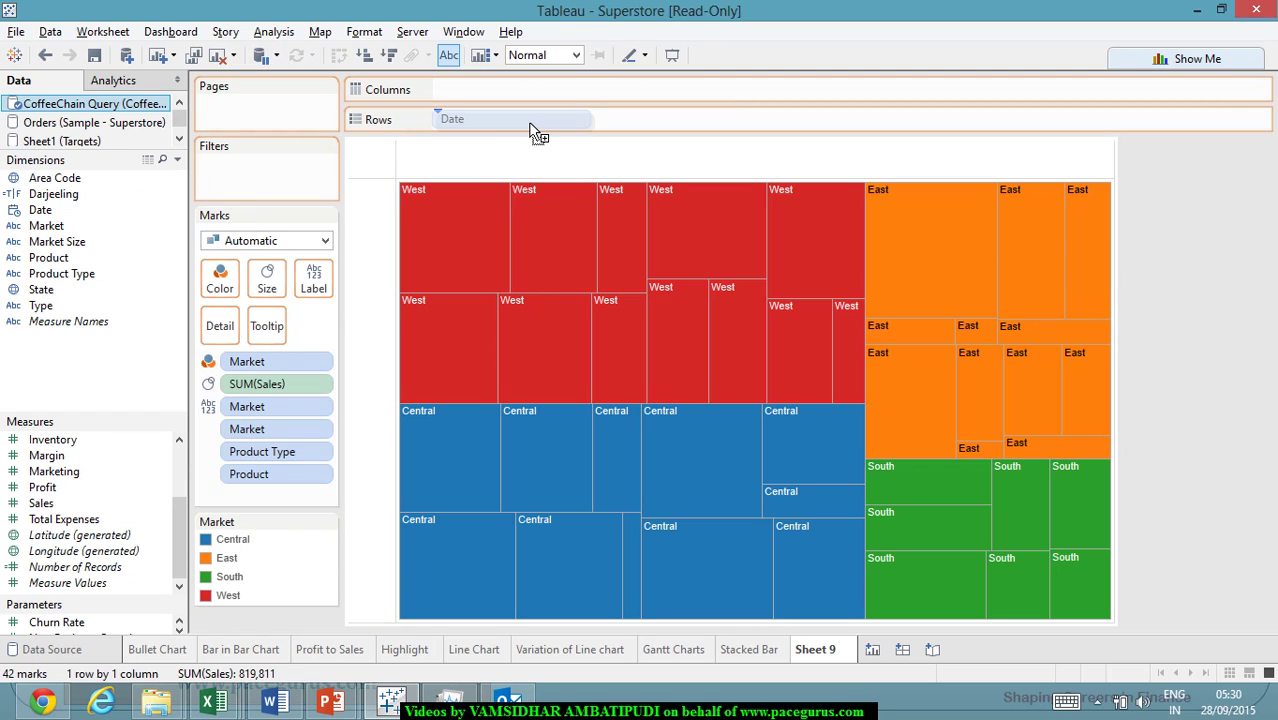
pyautogui.moveTo(533, 130); pyautogui.dragTo(535, 131)
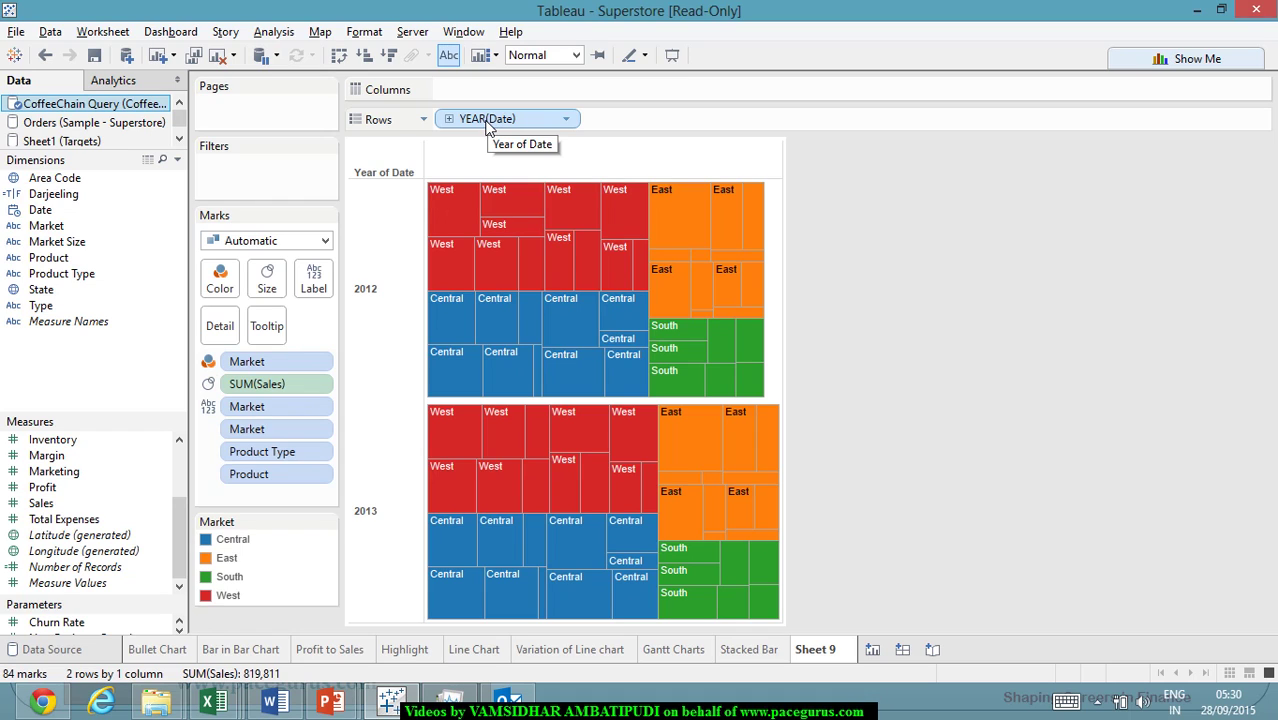
pyautogui.moveTo(568, 298)
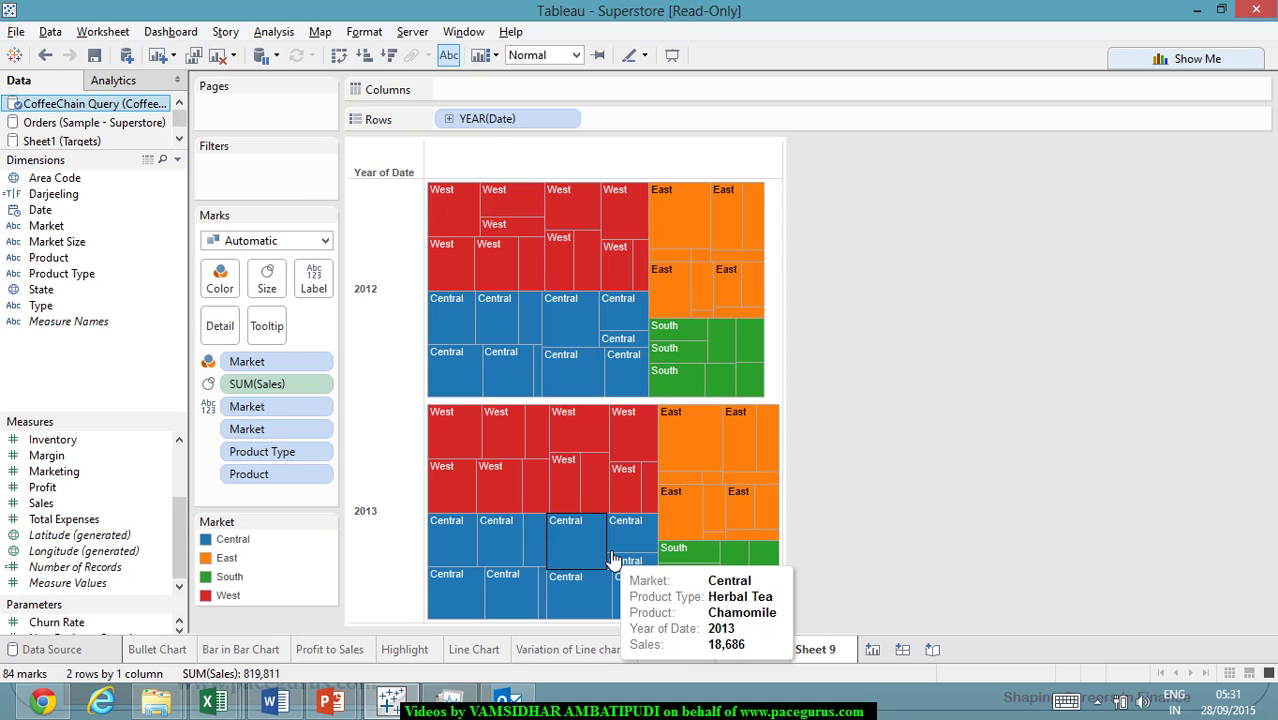
# Try drilling the Rows date down to quarters, and remove the quarter level again.
pyautogui.click(449, 119)
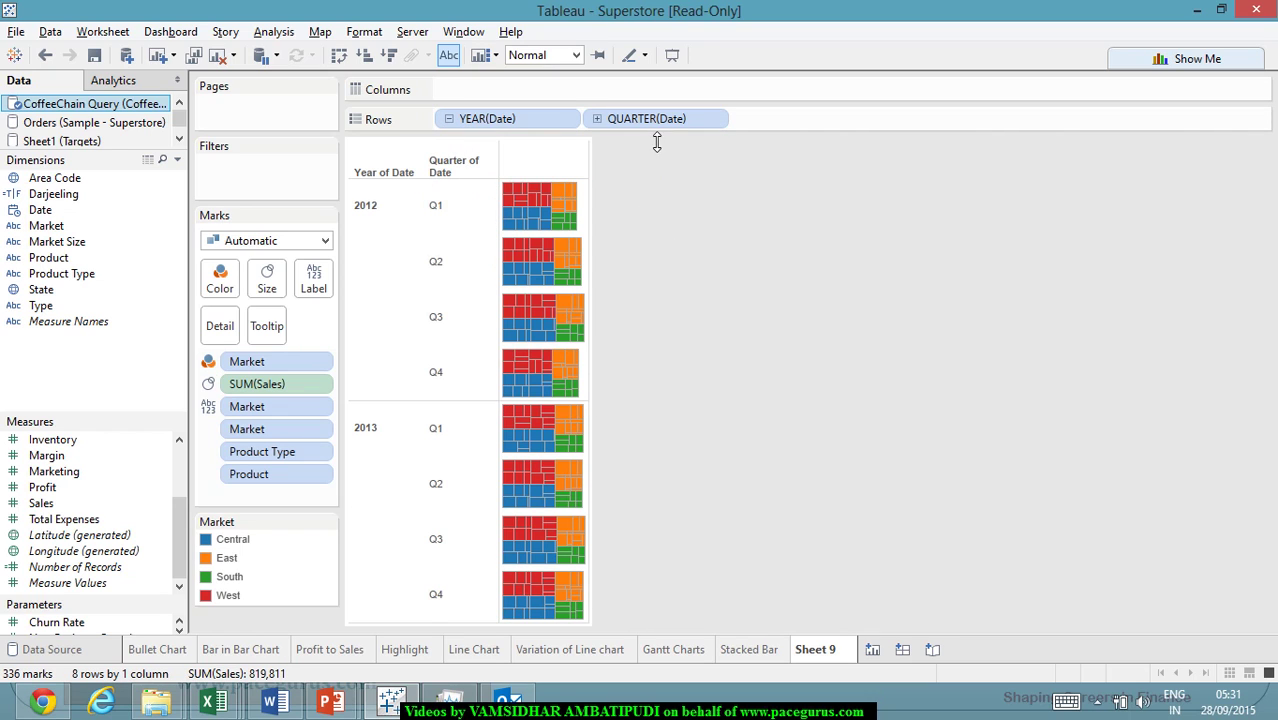
pyautogui.moveTo(651, 125); pyautogui.dragTo(65, 300)
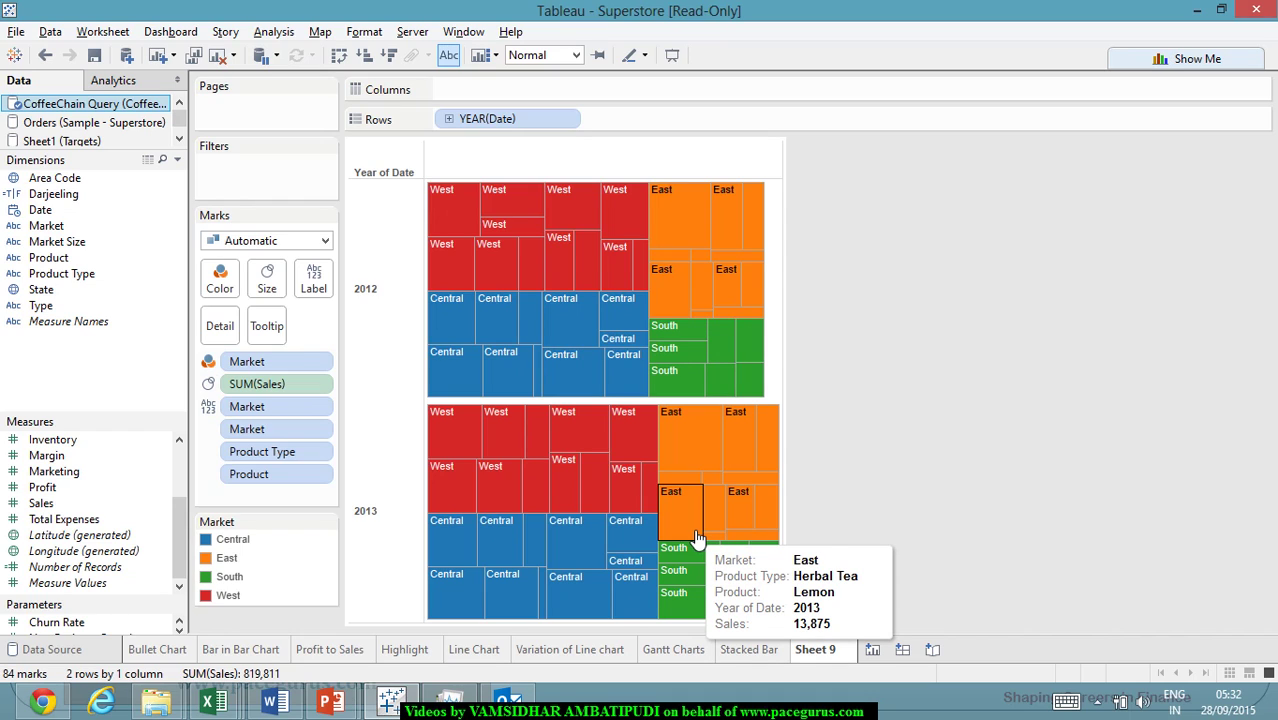
pyautogui.moveTo(731, 527)
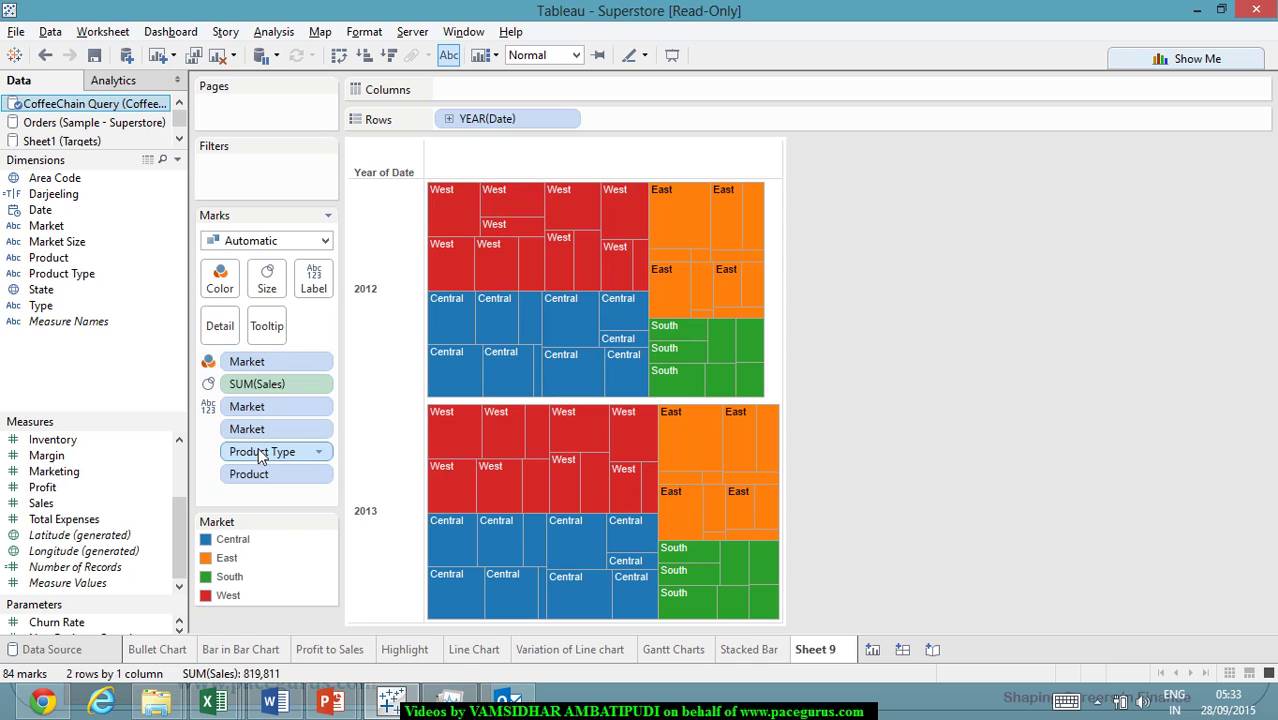
# Move Product Type from Detail to Color so the blocks are shaded by Market and Product Type.
pyautogui.moveTo(262, 453); pyautogui.dragTo(234, 292)
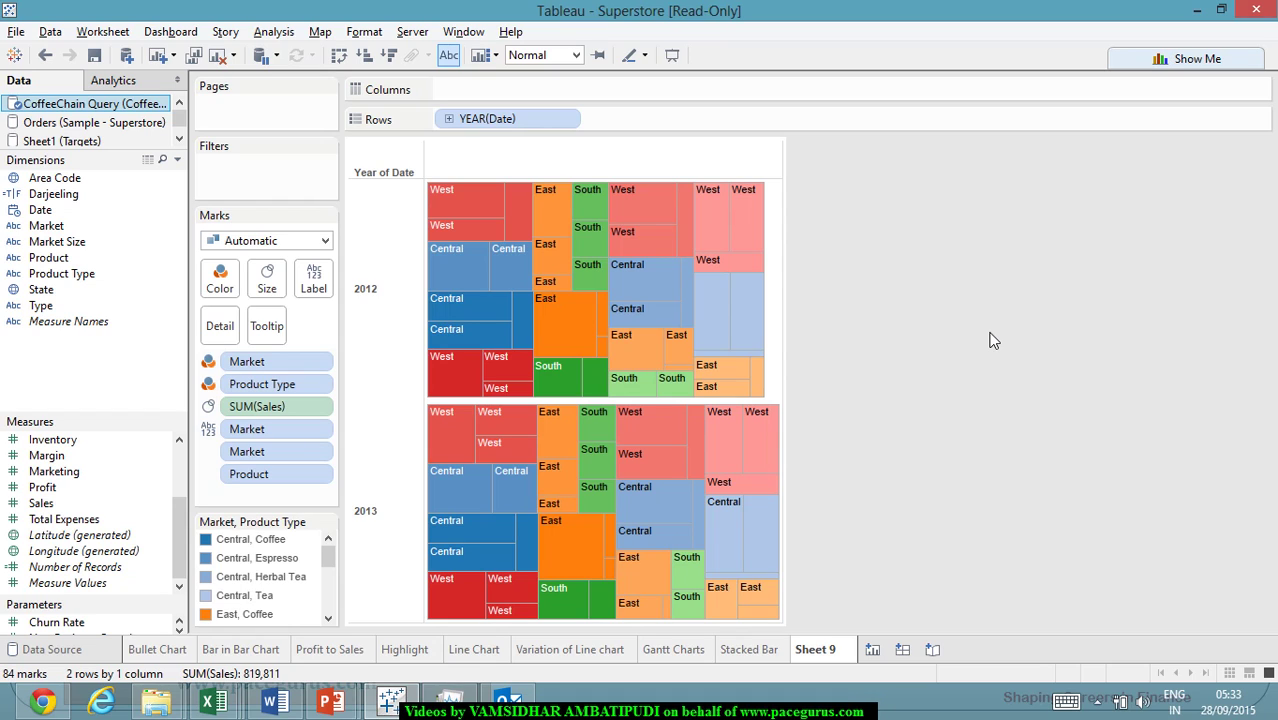
pyautogui.click(620, 325)
pyautogui.rightClick(615, 318)
pyautogui.click(873, 328)
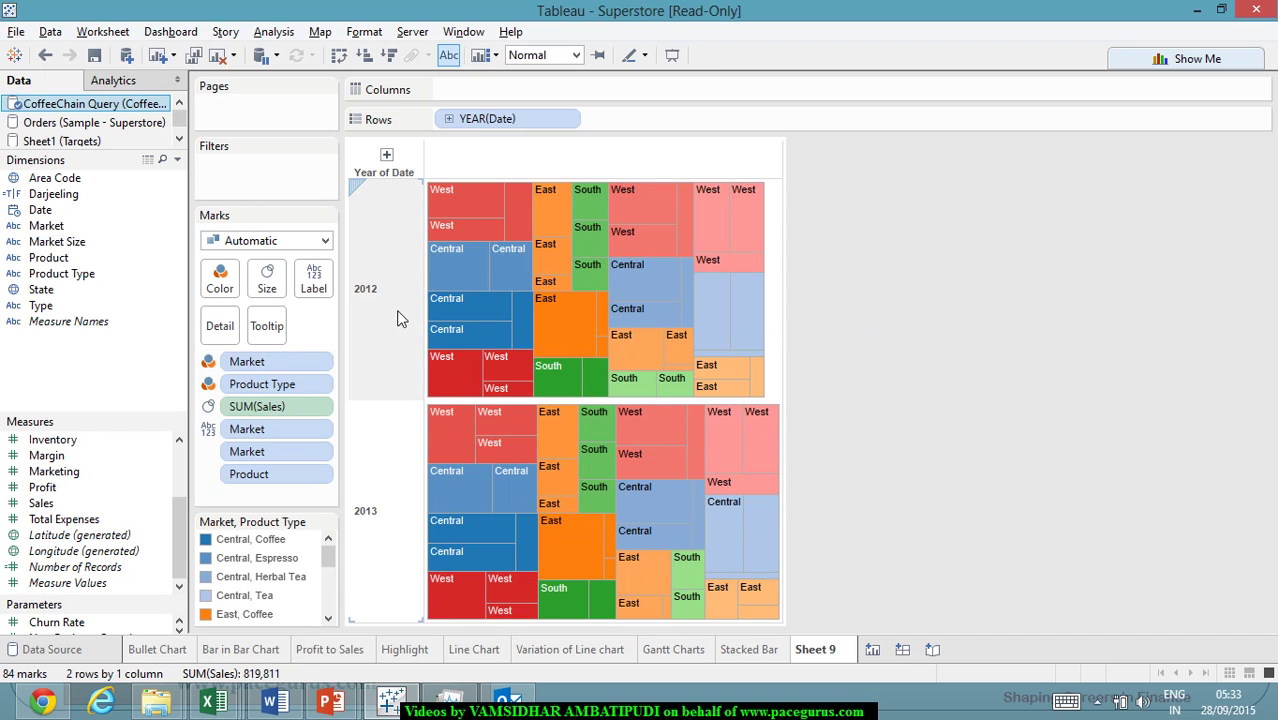
pyautogui.click(329, 389)
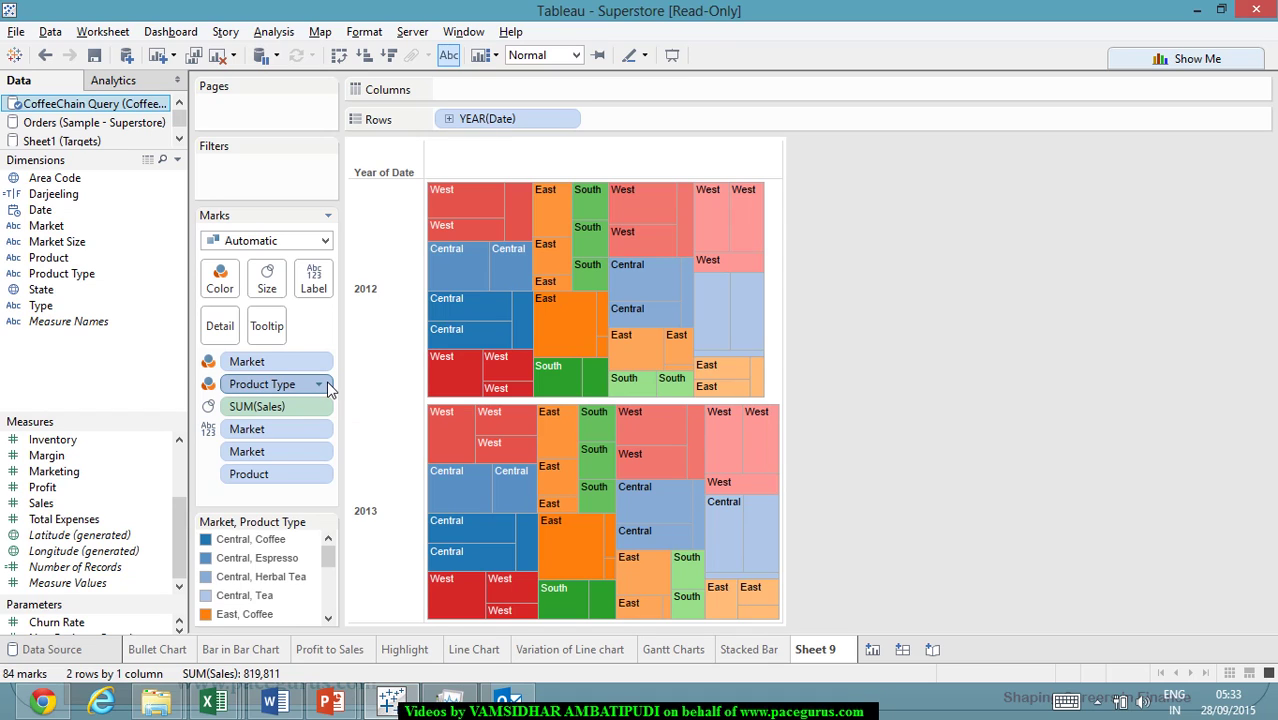
pyautogui.click(322, 387)
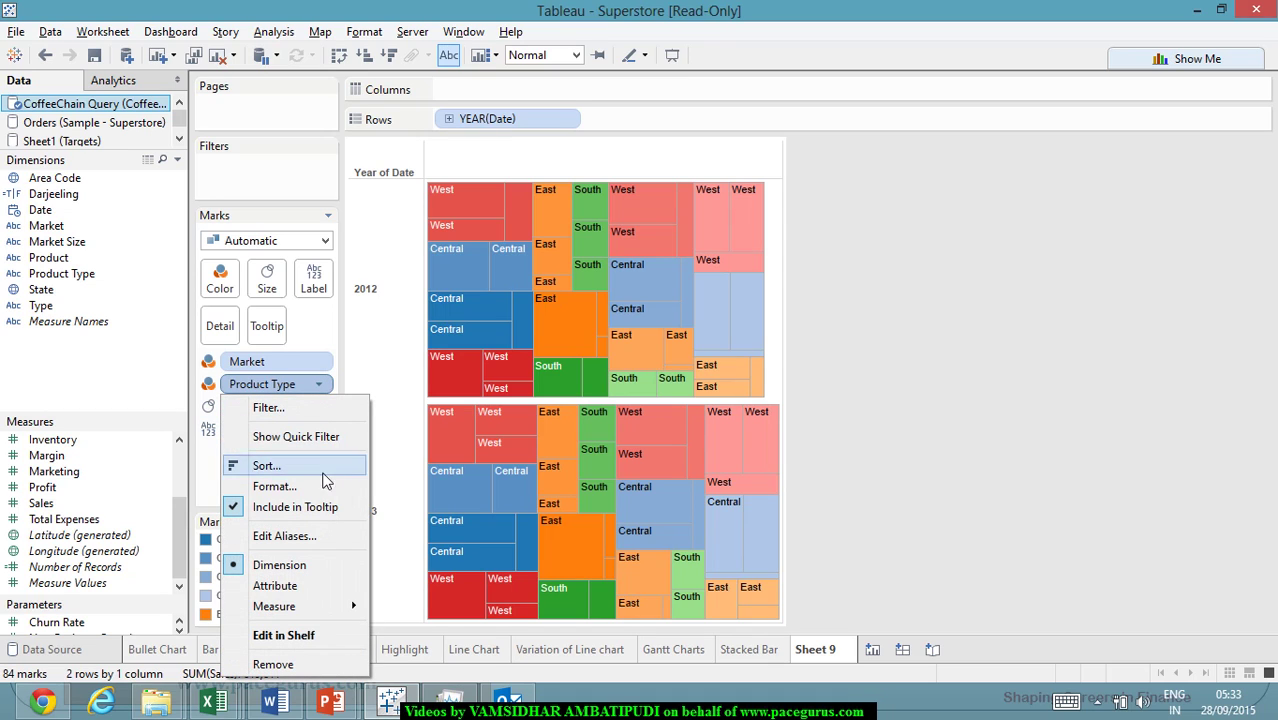
pyautogui.moveTo(334, 612)
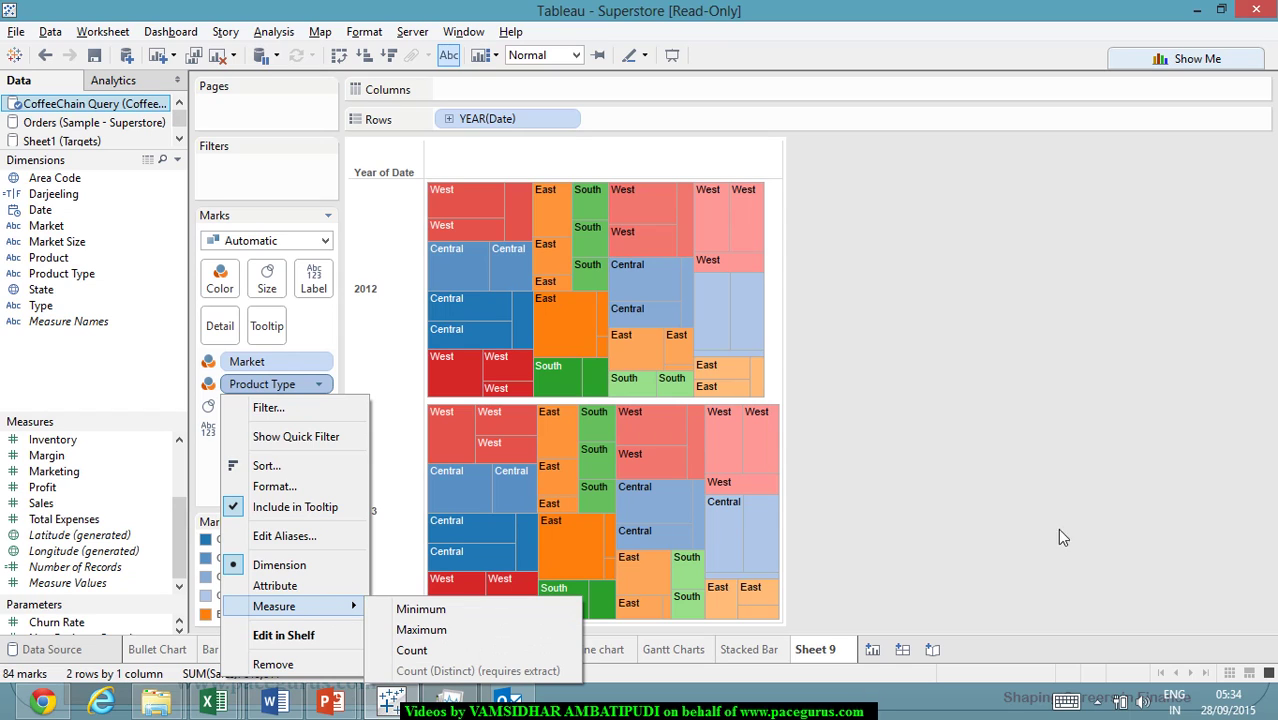
pyautogui.click(963, 463)
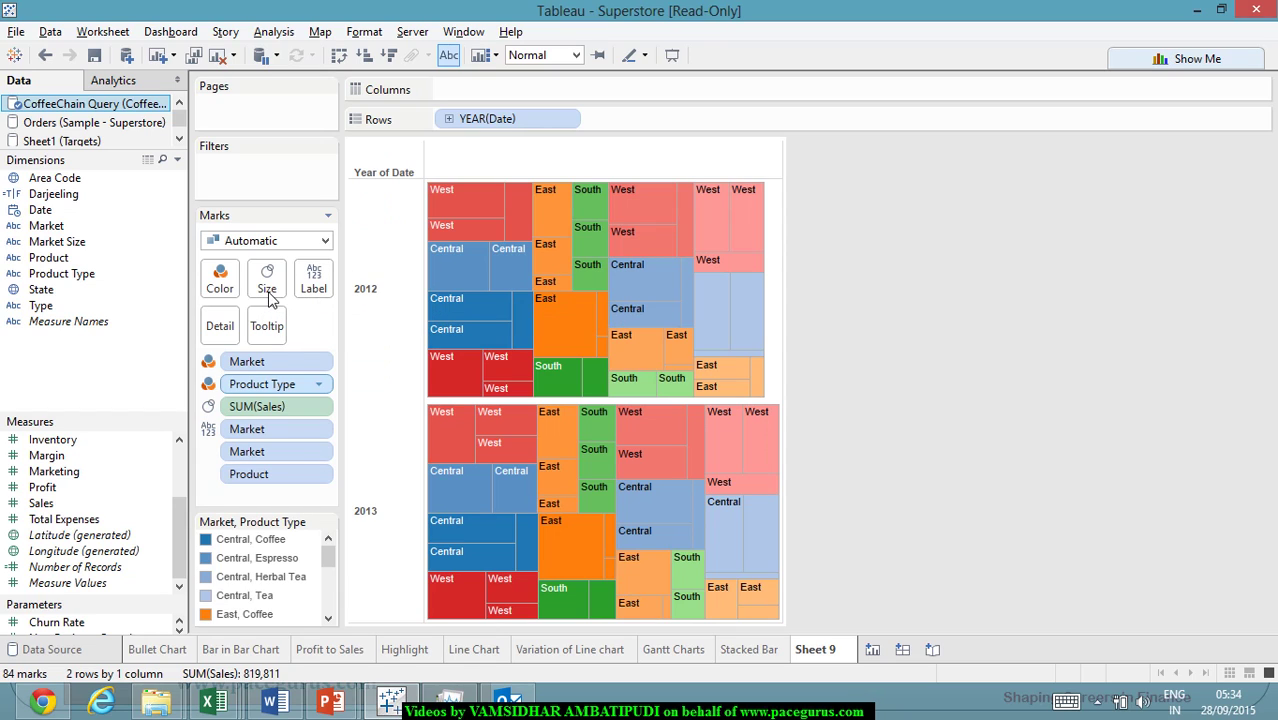
# Give the treemap marks a white border using the custom color #ffffff.
pyautogui.click(217, 290)
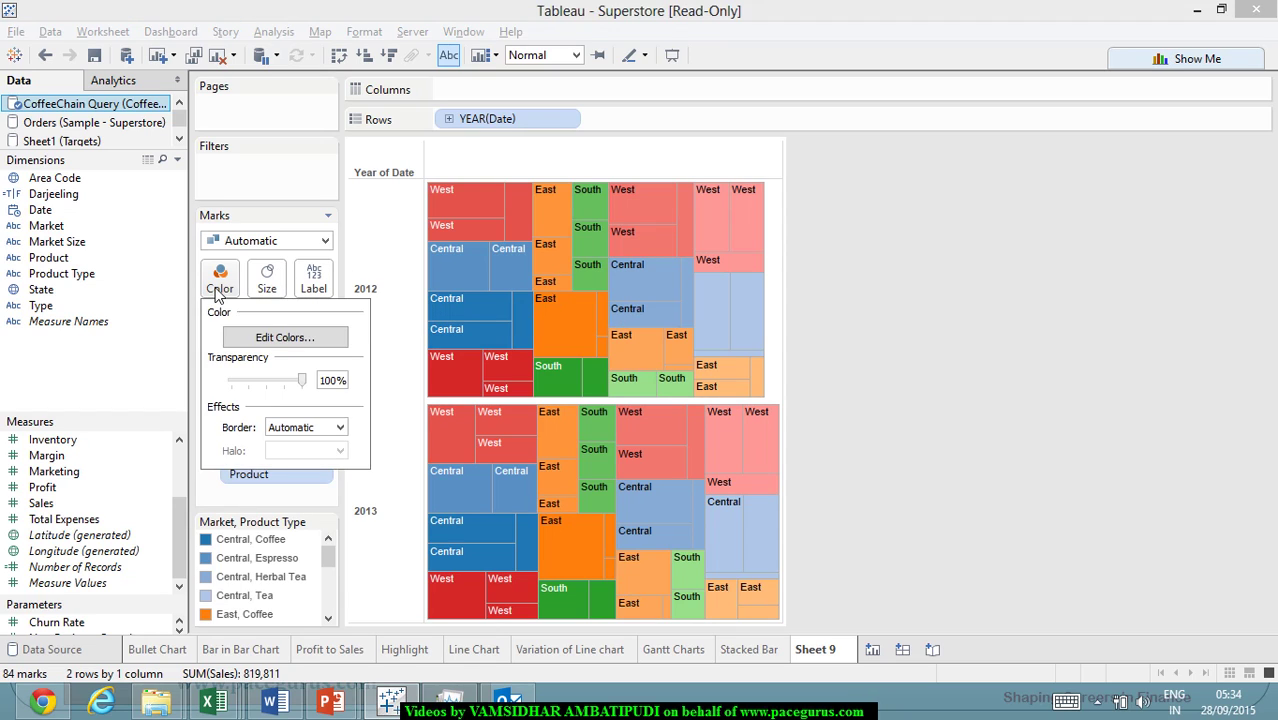
pyautogui.click(338, 428)
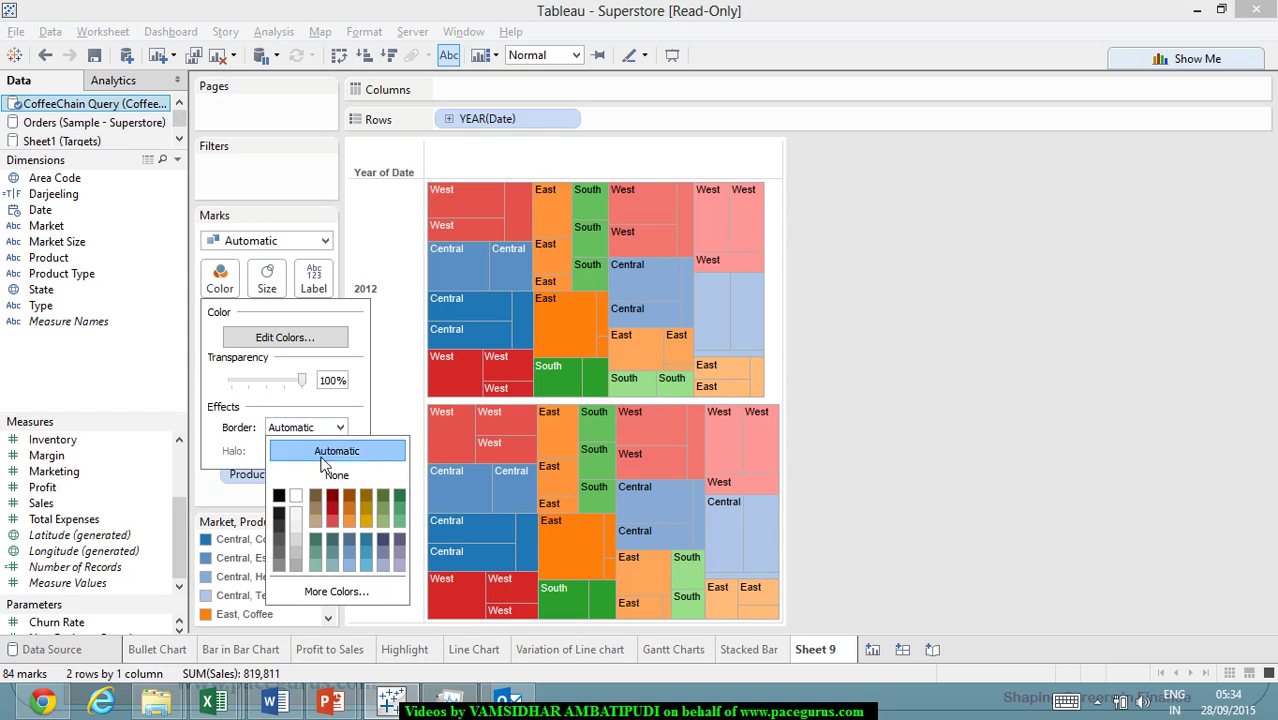
pyautogui.click(296, 518)
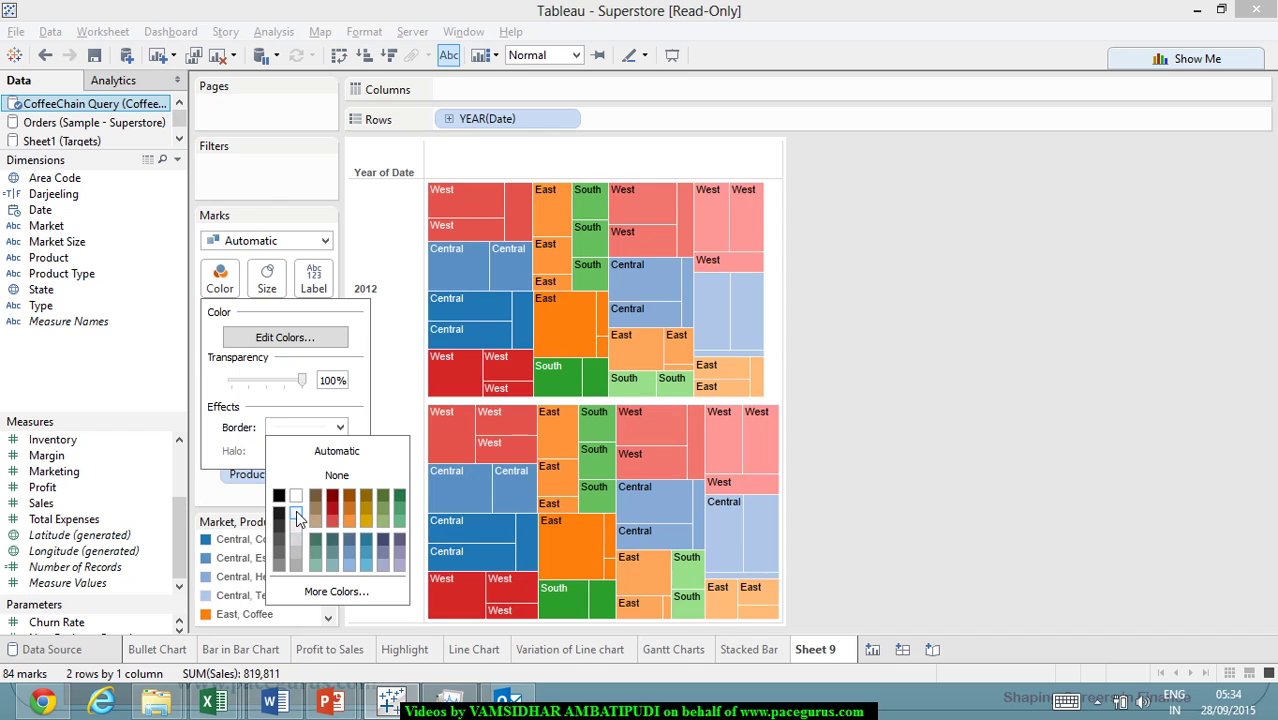
pyautogui.click(359, 597)
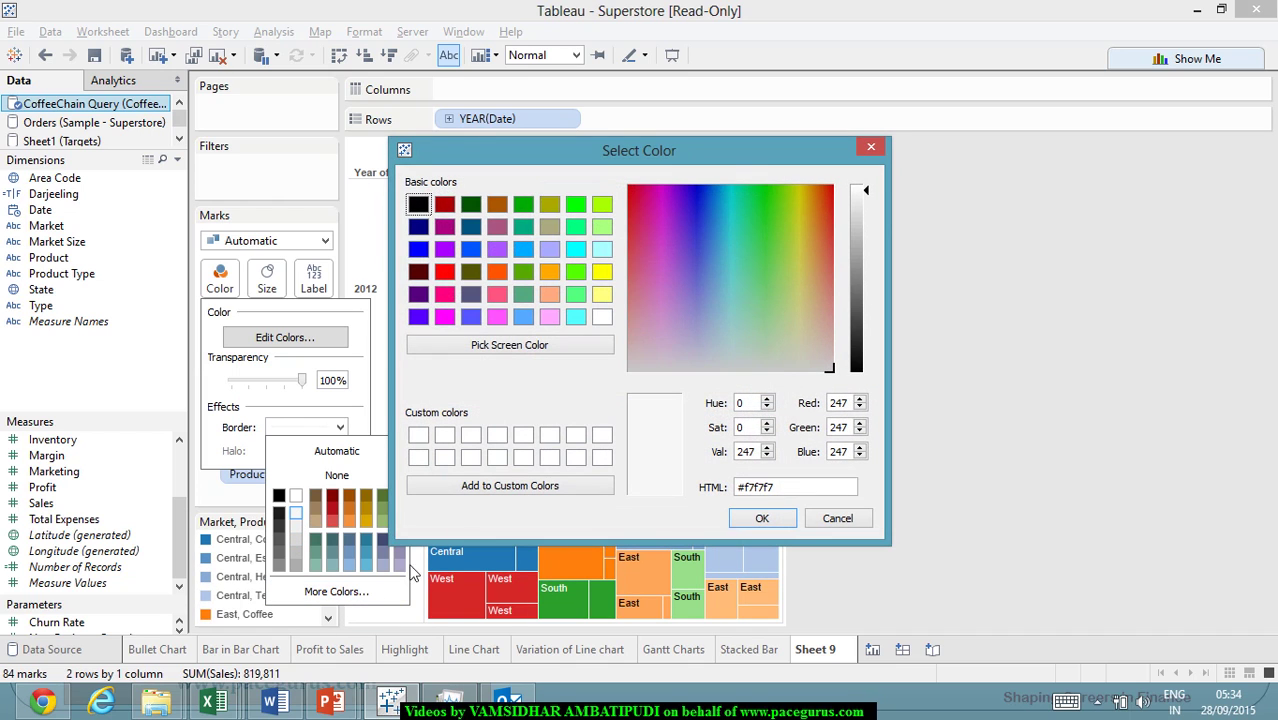
pyautogui.click(602, 317)
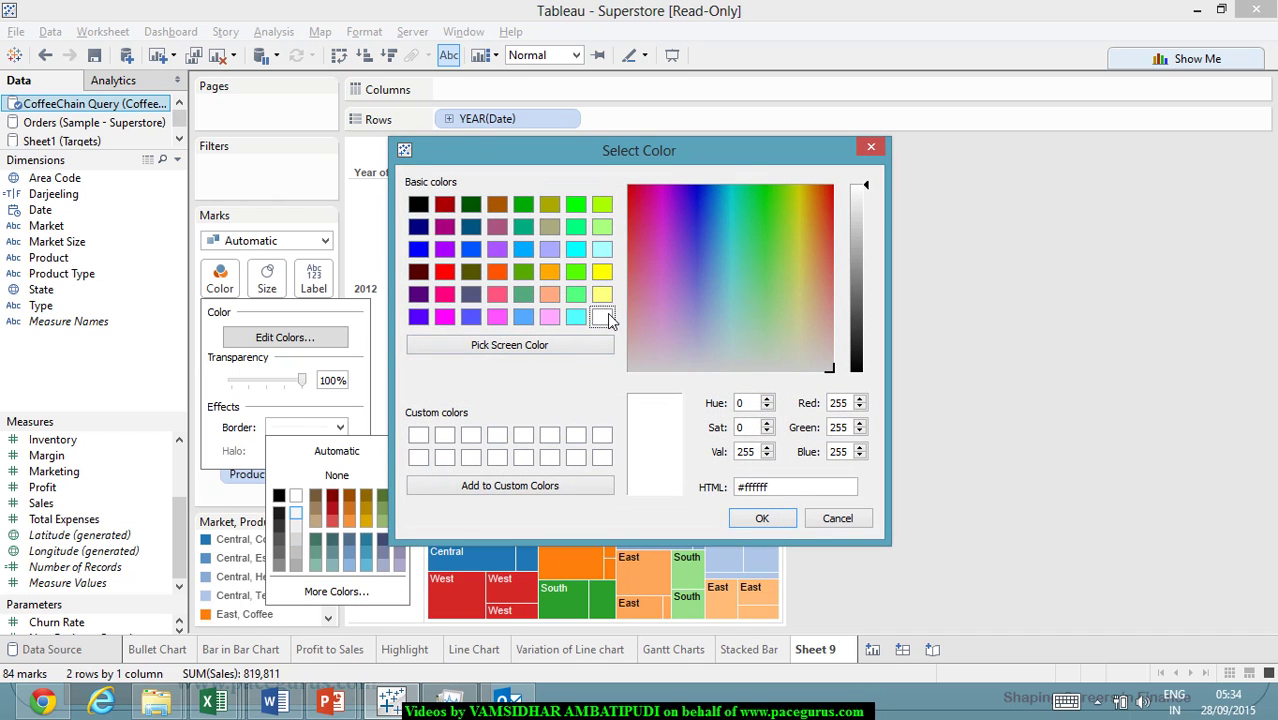
pyautogui.click(762, 518)
pyautogui.click(387, 412)
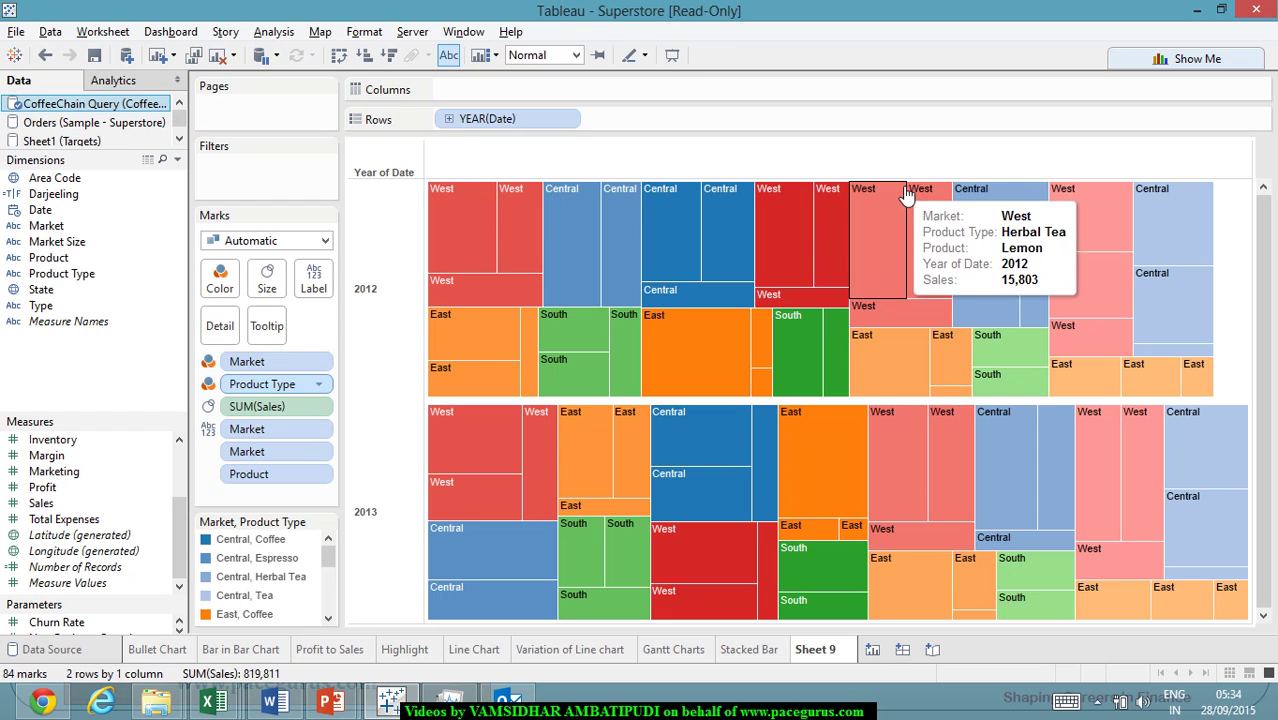
# Turn the treemap into packed bubbles by changing the mark type to Circle.
pyautogui.moveTo(483, 299)
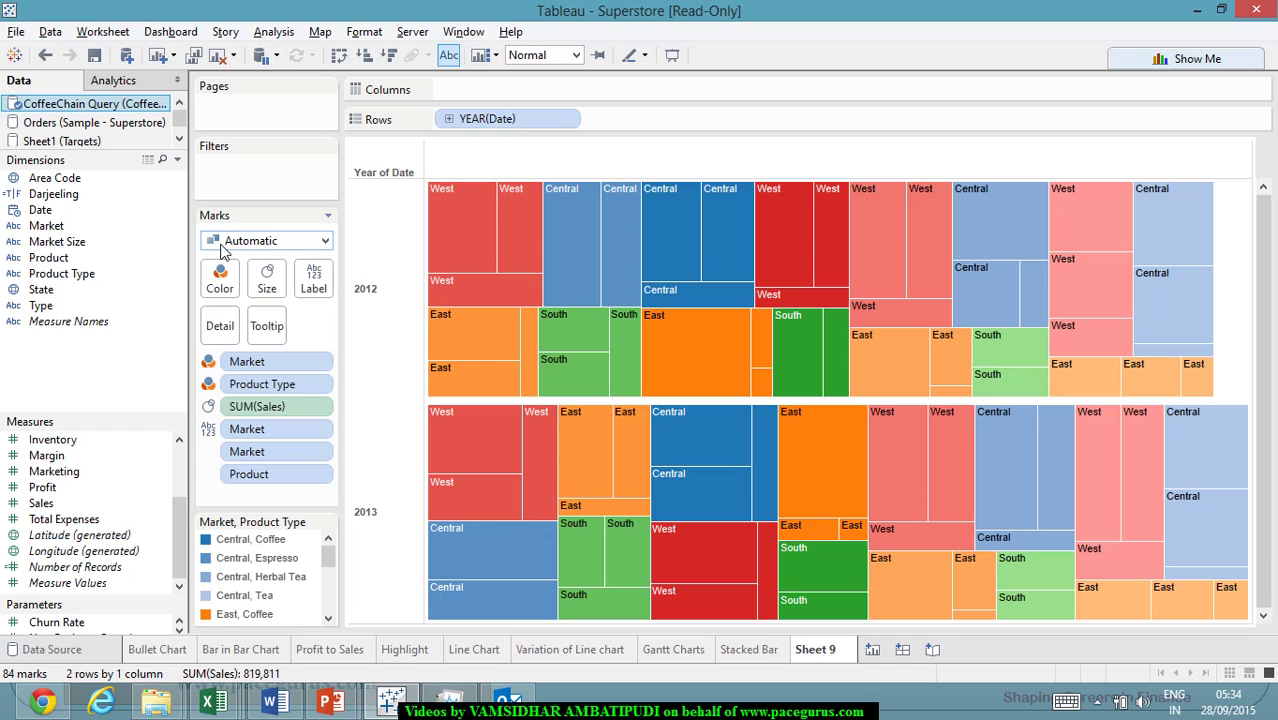
pyautogui.click(324, 242)
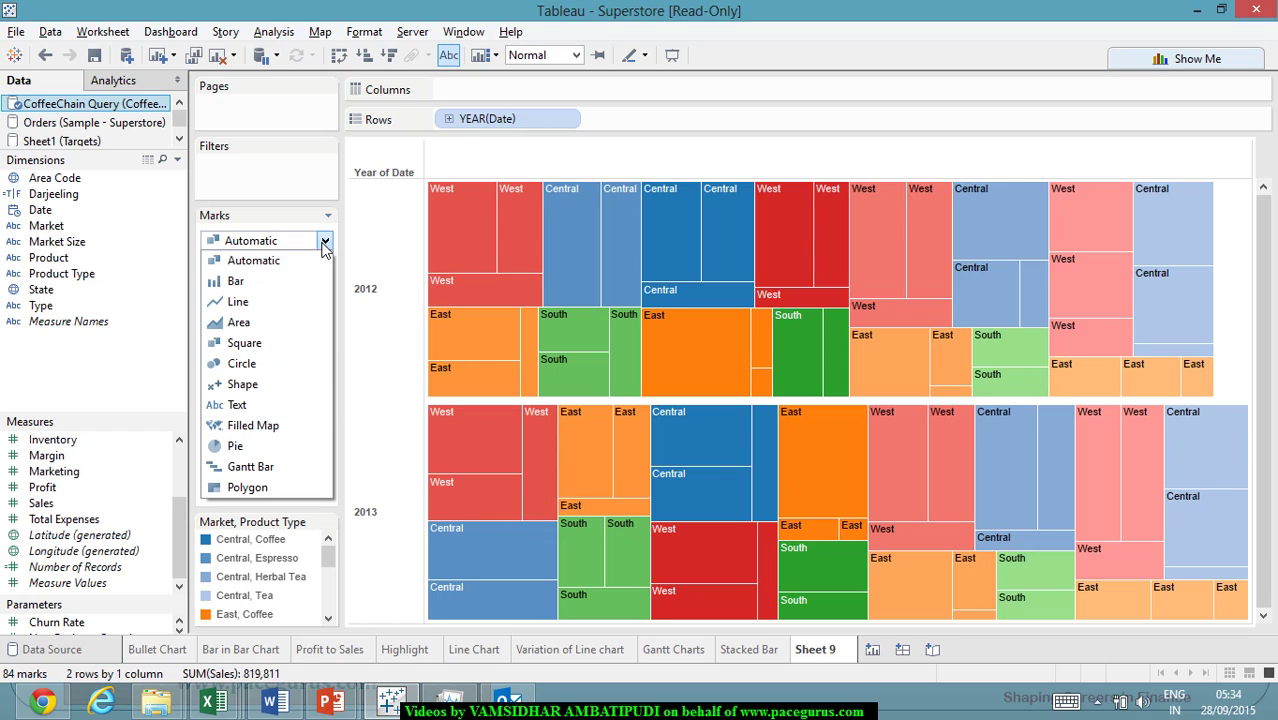
pyautogui.click(288, 360)
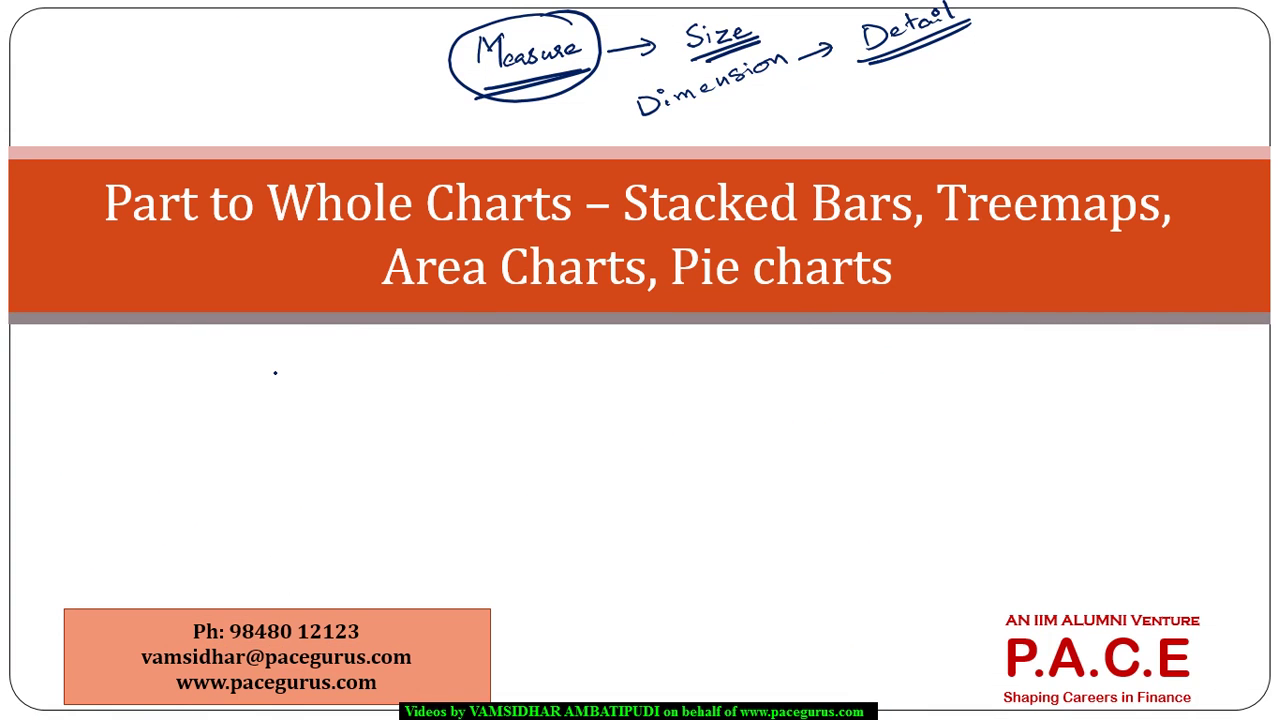
pyautogui.moveTo(505, 459); pyautogui.dragTo(507, 468)
pyautogui.moveTo(518, 344)
pyautogui.mouseDown()
pyautogui.moveTo(510, 378)
pyautogui.moveTo(530, 356)
pyautogui.mouseUp()
pyautogui.moveTo(536, 360)
pyautogui.mouseDown()
pyautogui.moveTo(612, 350)
pyautogui.moveTo(600, 336)
pyautogui.moveTo(618, 384)
pyautogui.moveTo(678, 354)
pyautogui.mouseUp()
pyautogui.moveTo(688, 352); pyautogui.dragTo(696, 344)
pyautogui.moveTo(686, 350); pyautogui.dragTo(708, 346)
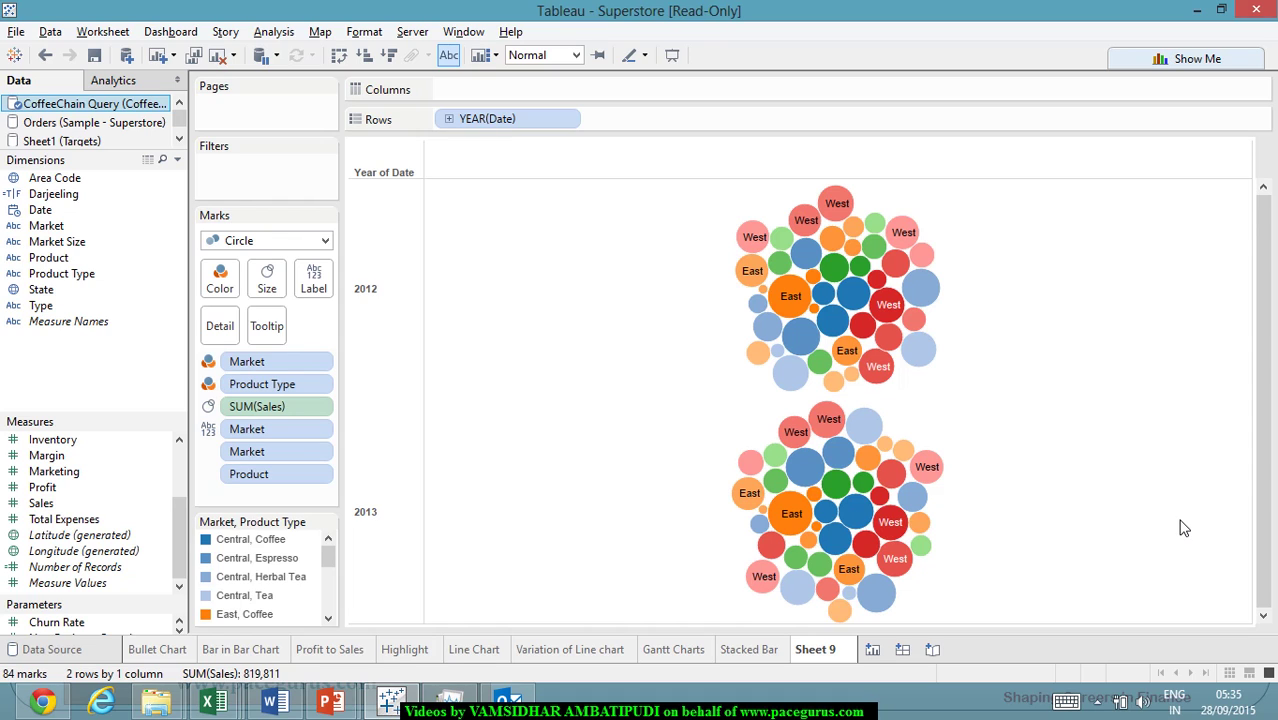
# Color the bubbles by the Profit measure instead of Market and Product Type, and inspect individual bubbles' details.
pyautogui.moveTo(858, 302)
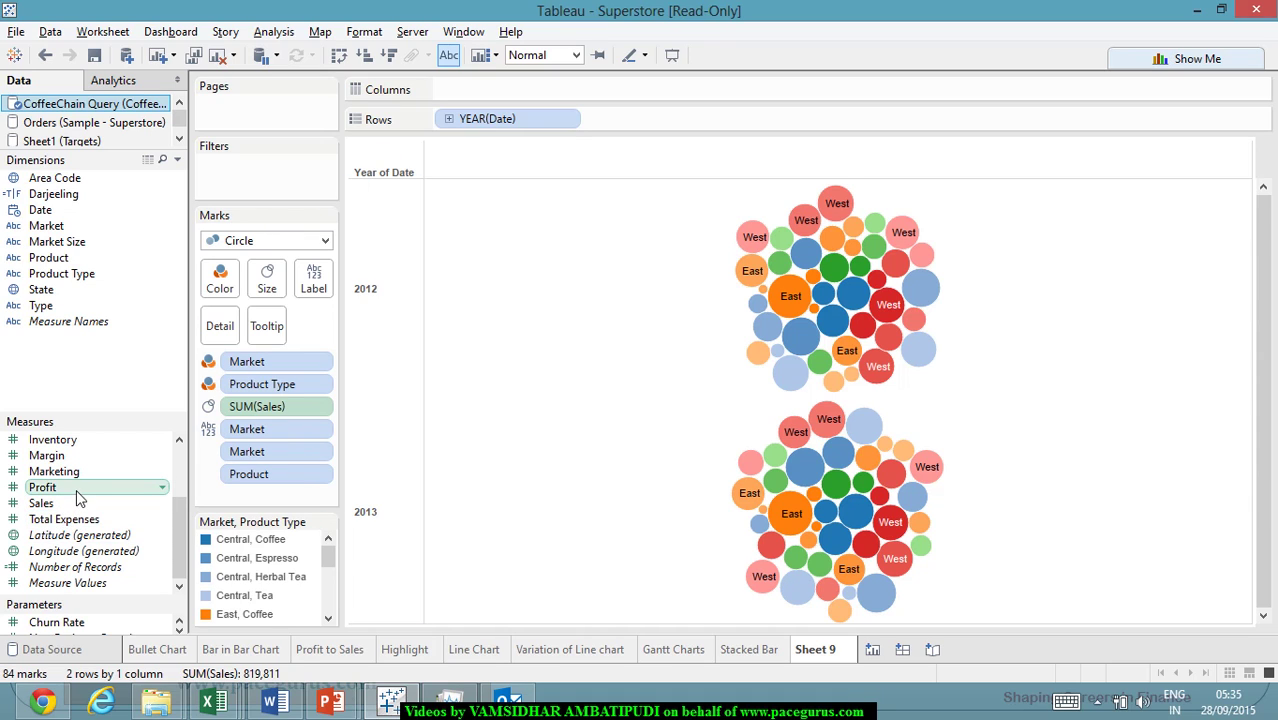
pyautogui.moveTo(84, 491); pyautogui.dragTo(221, 290)
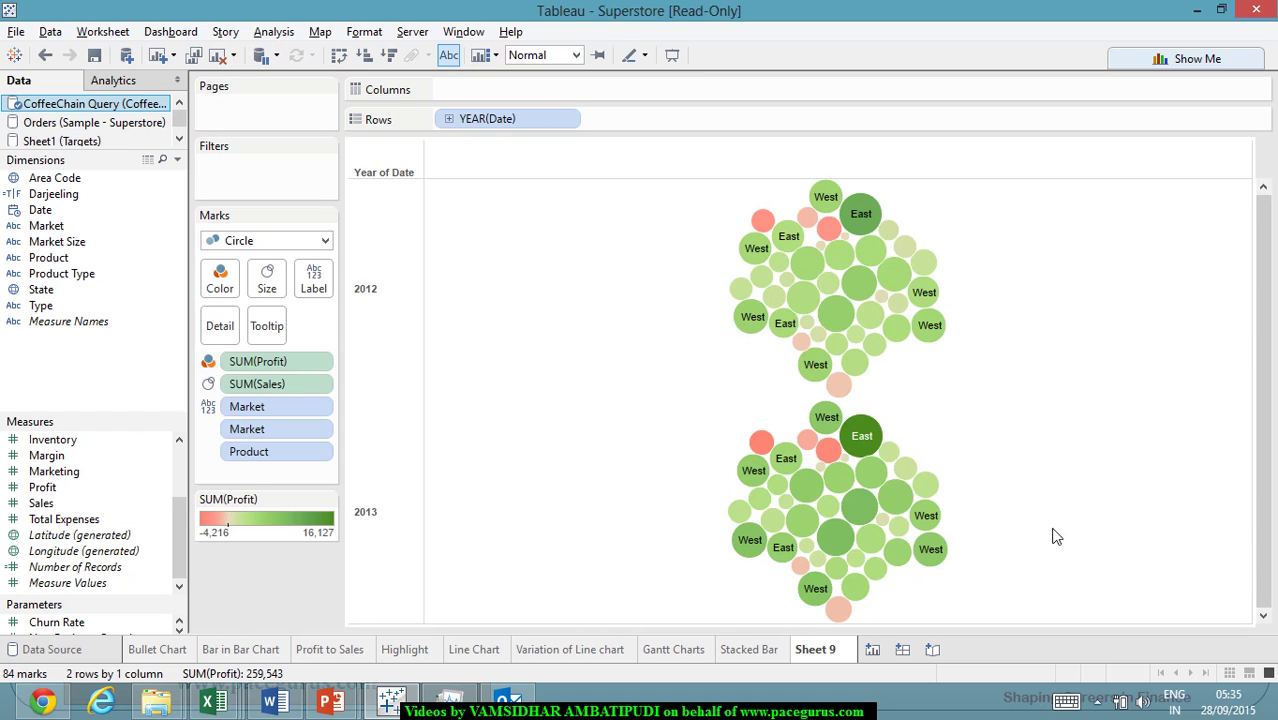
pyautogui.moveTo(810, 458)
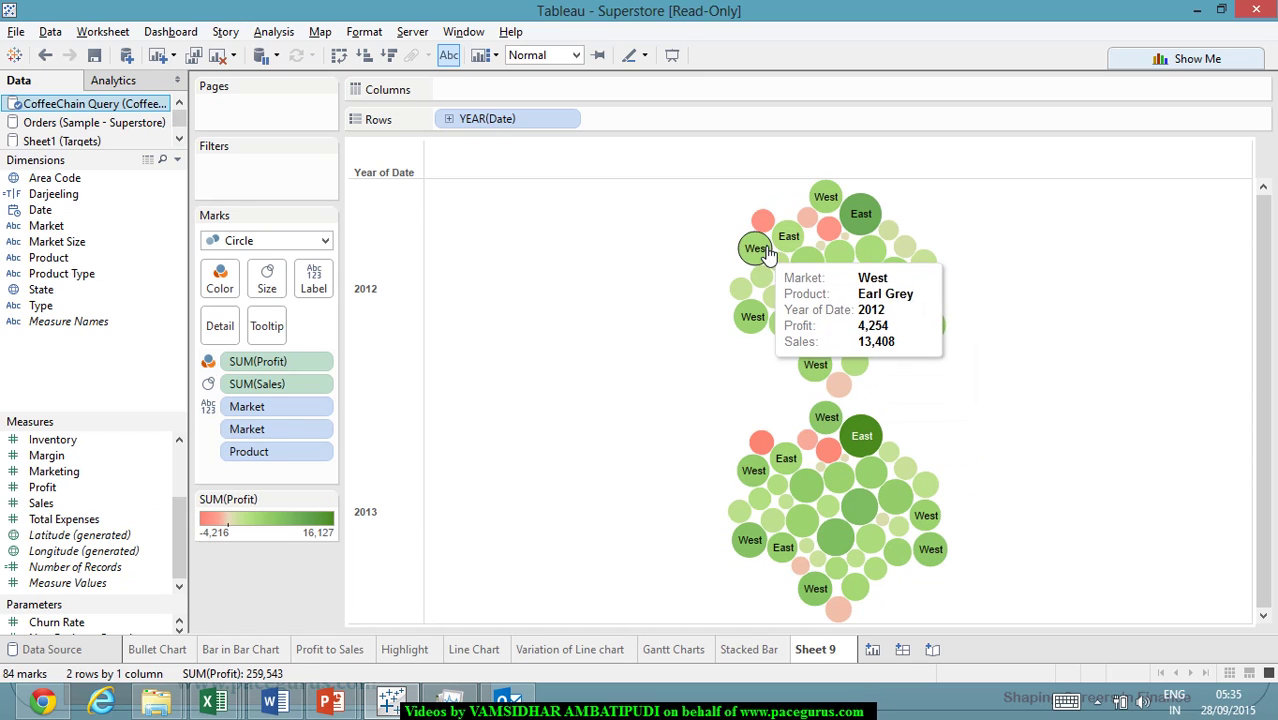
pyautogui.moveTo(825, 222)
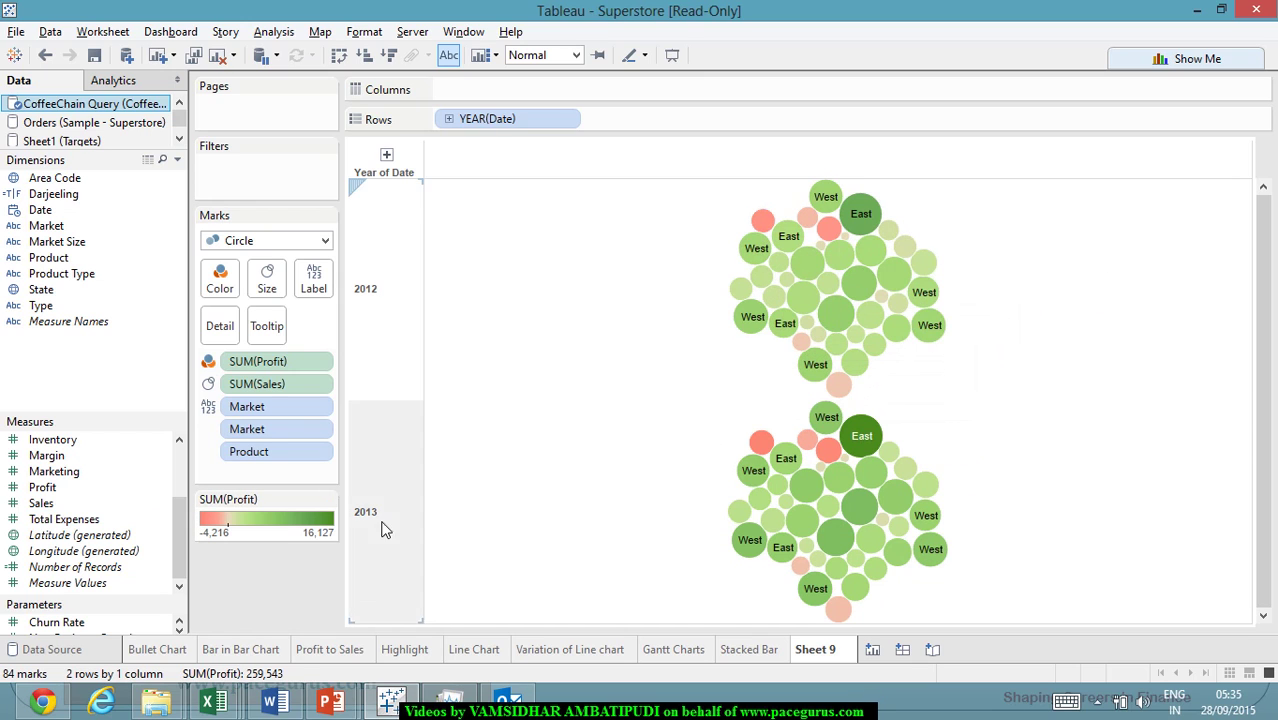
# Turn the packed bubbles into a word cloud by changing the mark type to Text.
pyautogui.moveTo(812, 520)
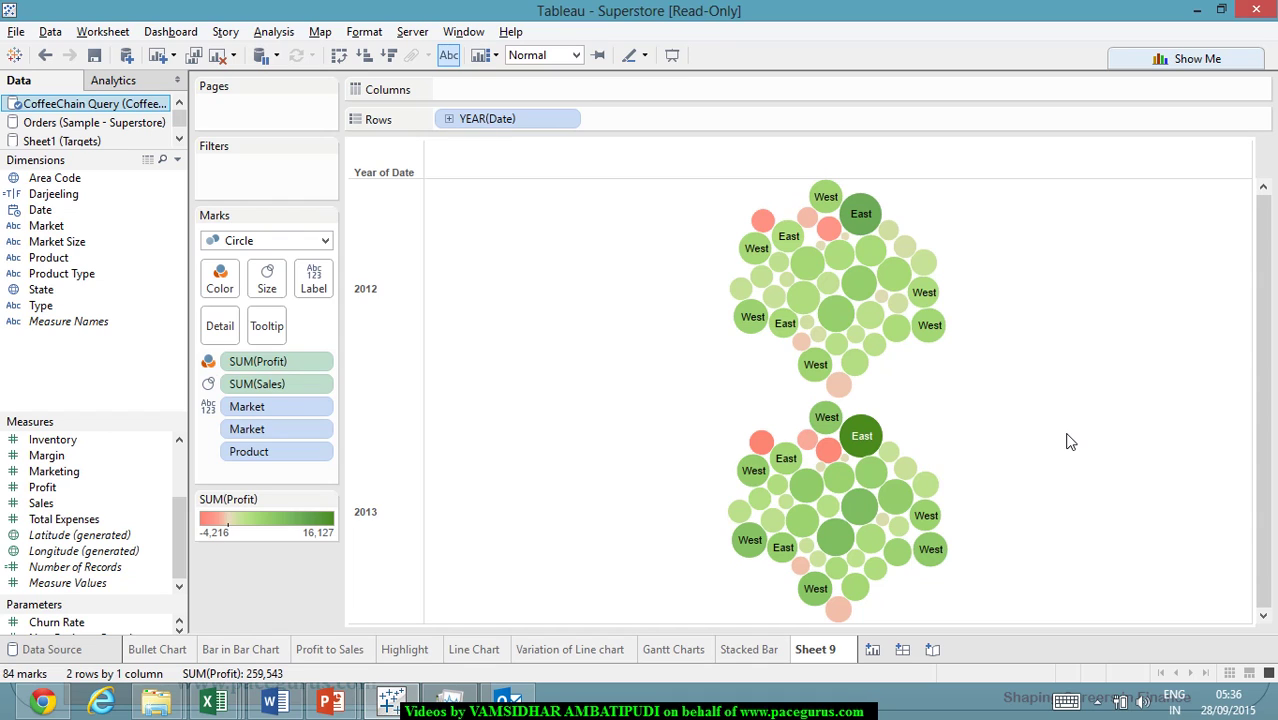
pyautogui.click(324, 241)
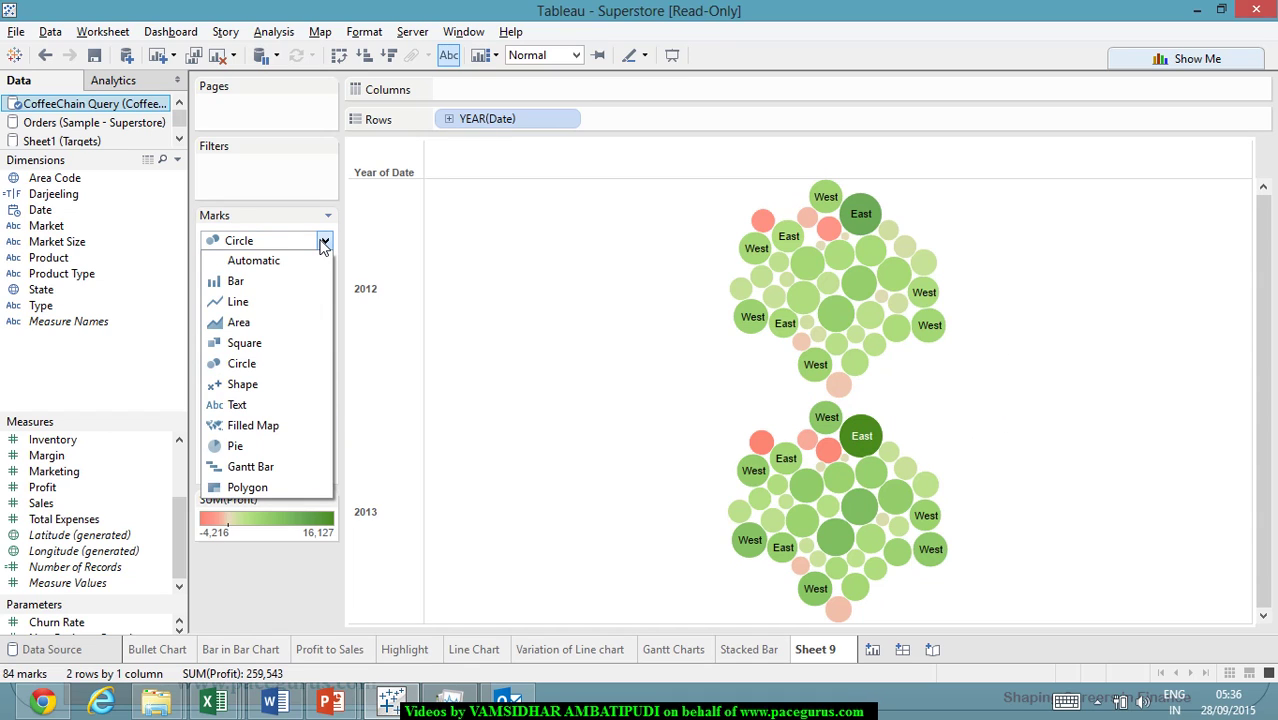
pyautogui.click(285, 411)
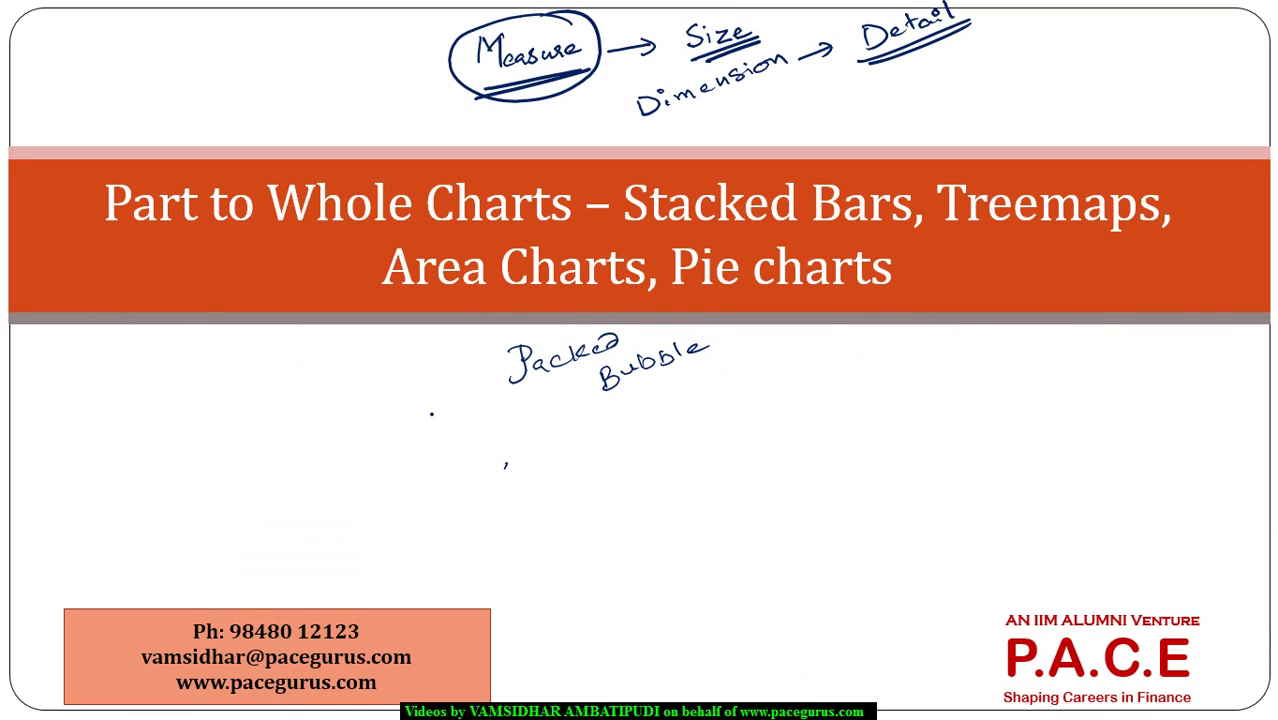
pyautogui.moveTo(589, 463)
pyautogui.mouseDown()
pyautogui.moveTo(620, 452)
pyautogui.moveTo(641, 464)
pyautogui.moveTo(680, 438)
pyautogui.moveTo(710, 448)
pyautogui.mouseUp()
pyautogui.moveTo(742, 403); pyautogui.dragTo(738, 440)
pyautogui.moveTo(776, 420); pyautogui.dragTo(810, 420)
pyautogui.moveTo(620, 505); pyautogui.dragTo(845, 432)
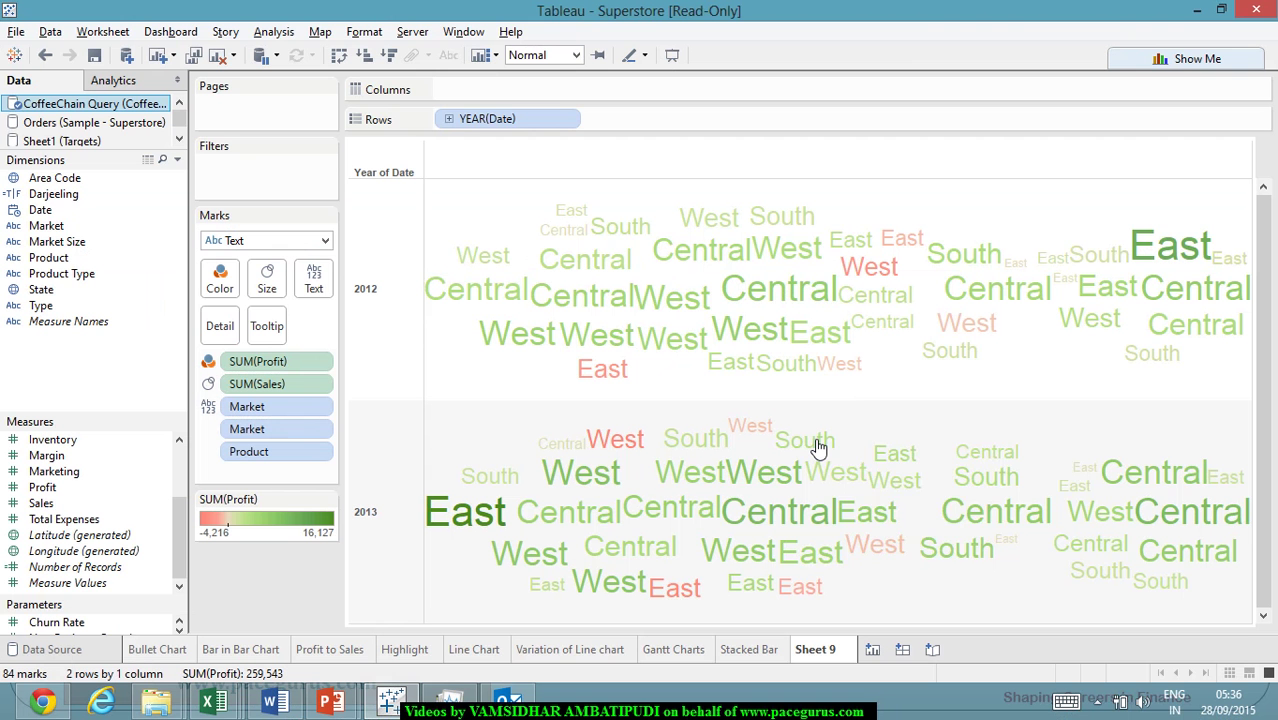
pyautogui.moveTo(818, 447)
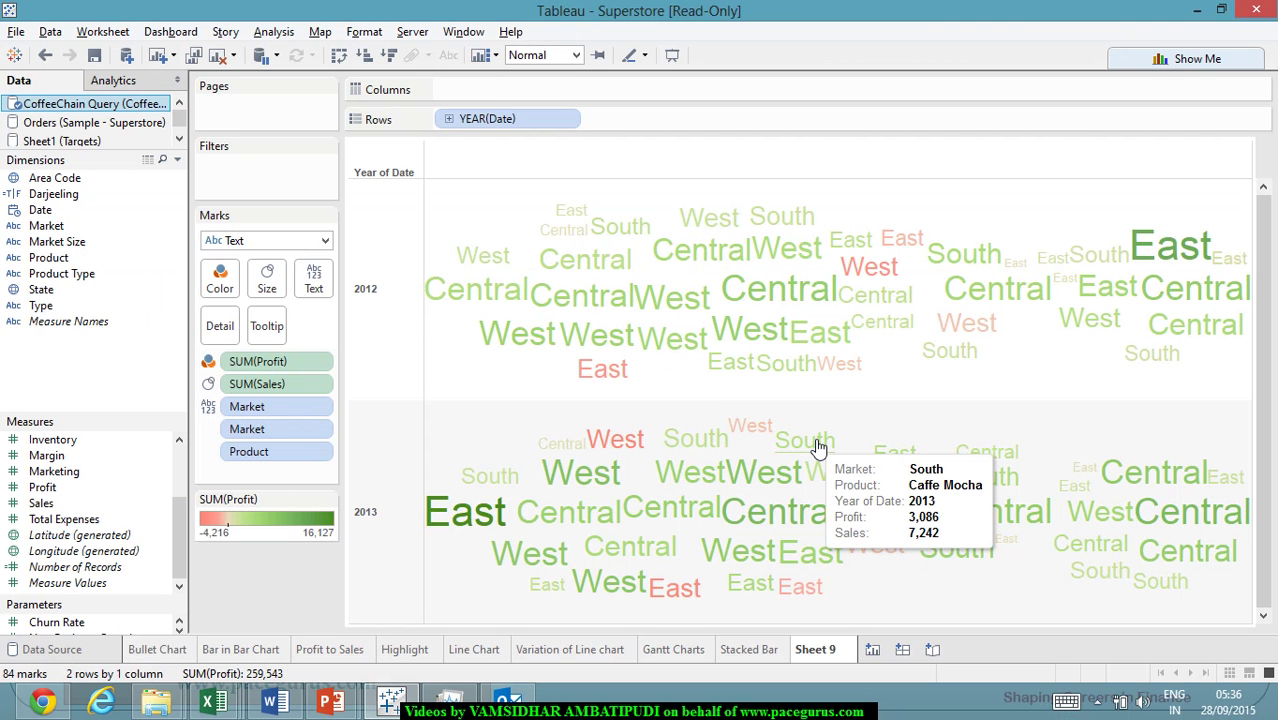
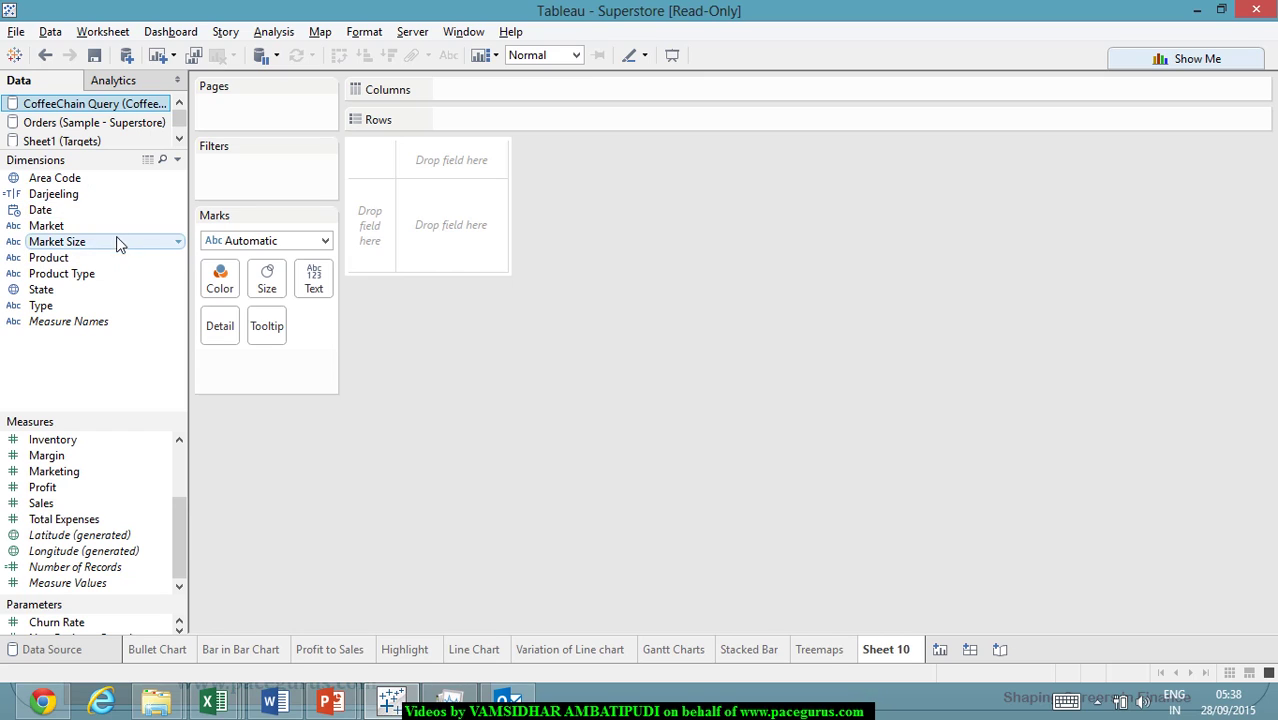
# On the blank sheet, plot CoffeeChain Sales on rows against the year of Date on columns.
pyautogui.moveTo(114, 213); pyautogui.dragTo(589, 118)
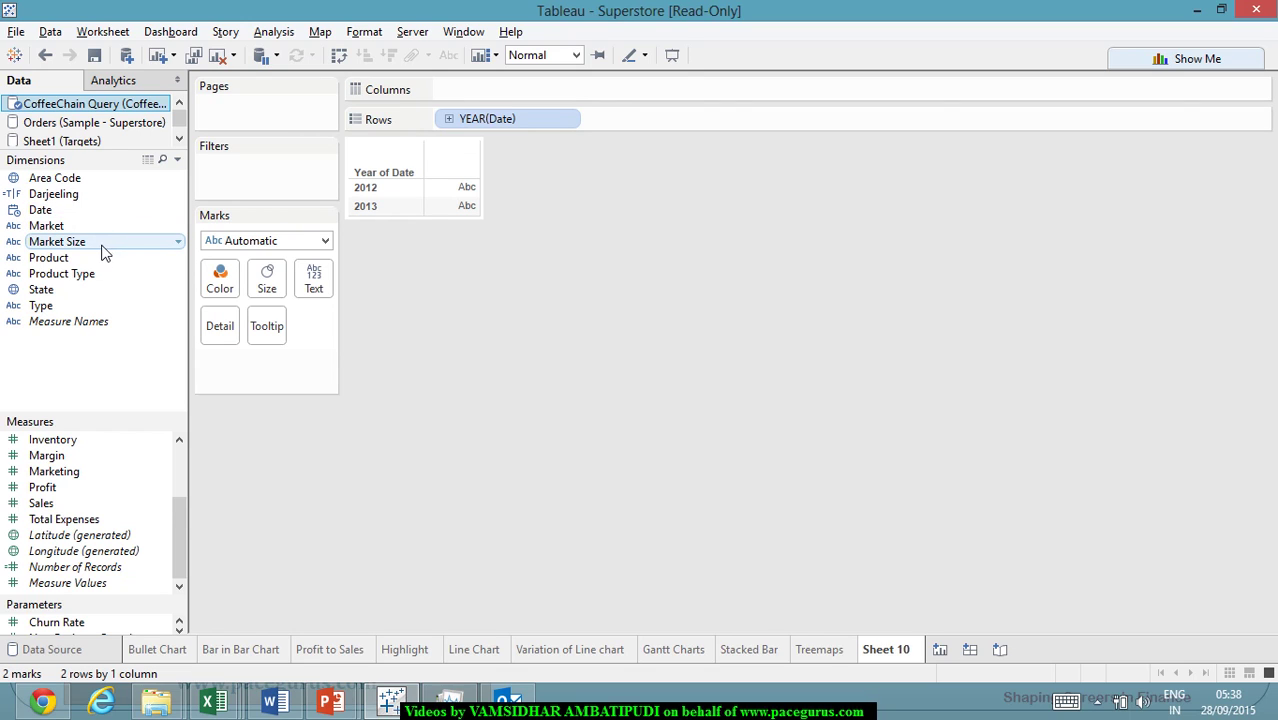
pyautogui.moveTo(55, 510); pyautogui.dragTo(605, 95)
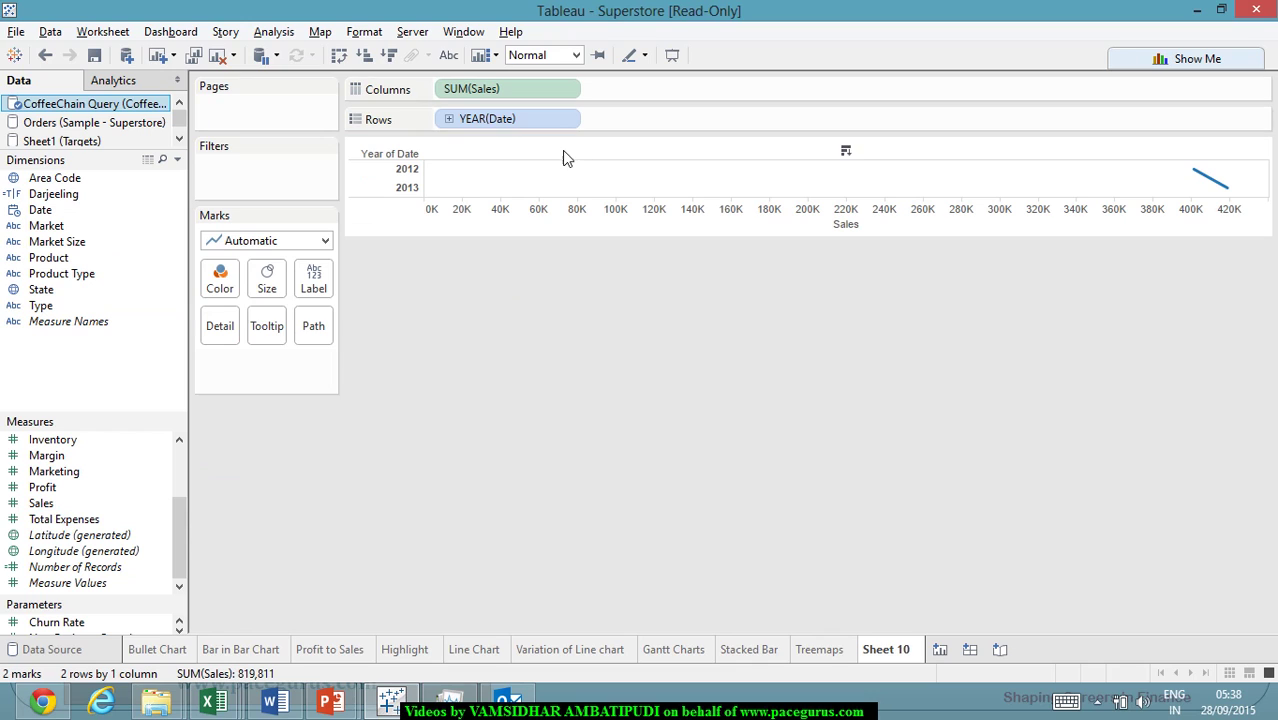
pyautogui.moveTo(522, 115)
pyautogui.mouseDown()
pyautogui.moveTo(635, 125)
pyautogui.moveTo(747, 90)
pyautogui.moveTo(522, 96)
pyautogui.moveTo(536, 128)
pyautogui.moveTo(672, 140)
pyautogui.moveTo(600, 118)
pyautogui.mouseUp()
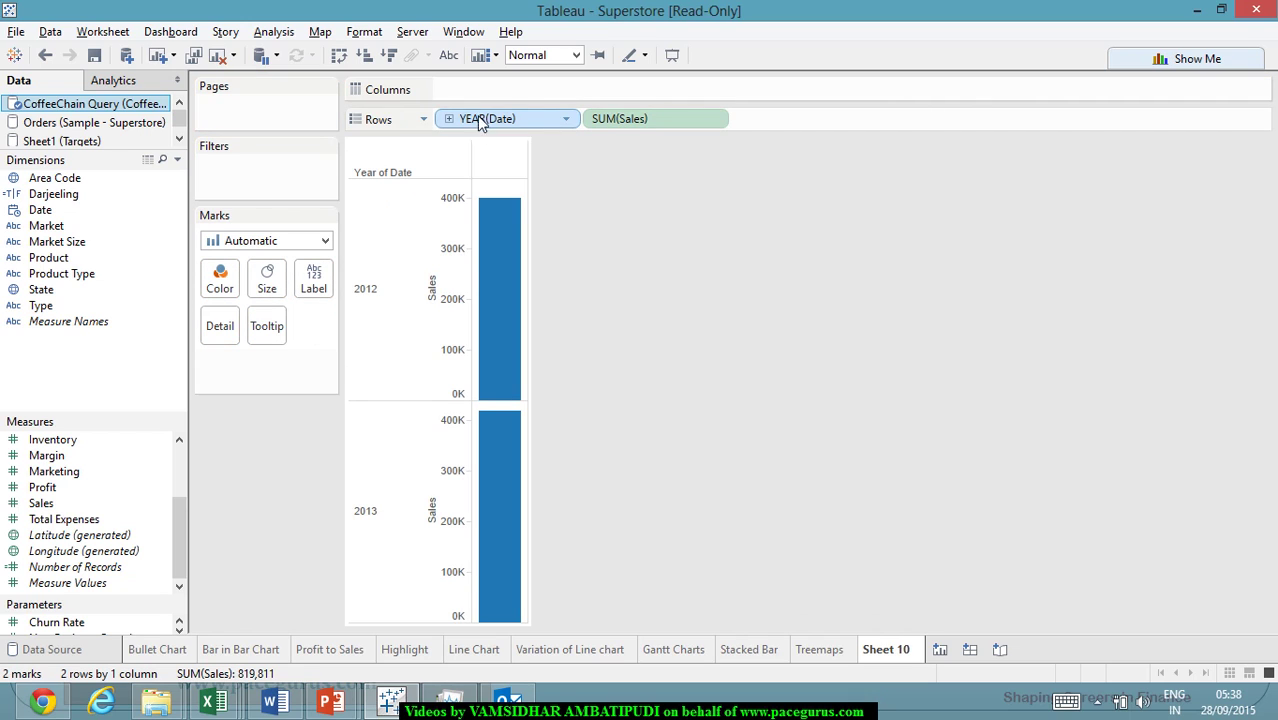
pyautogui.moveTo(487, 117); pyautogui.dragTo(495, 88)
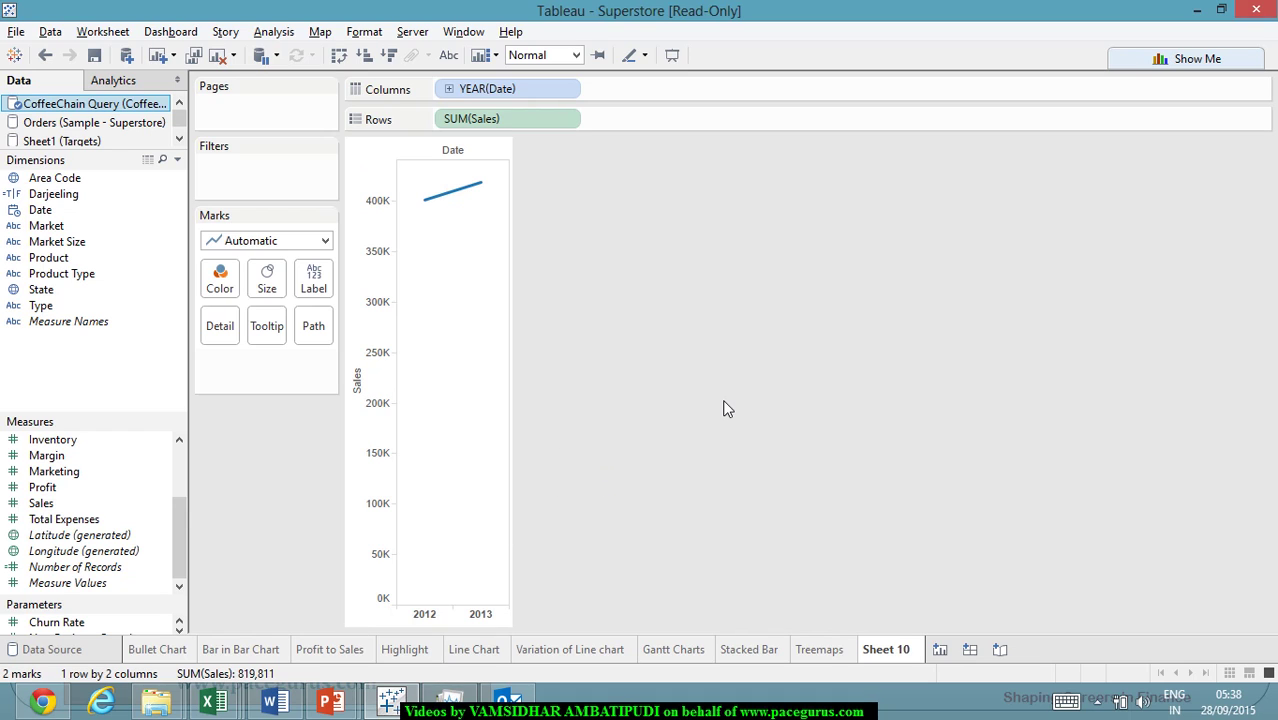
# Change the Date field on columns to the discrete Month level, combining both years.
pyautogui.click(449, 89)
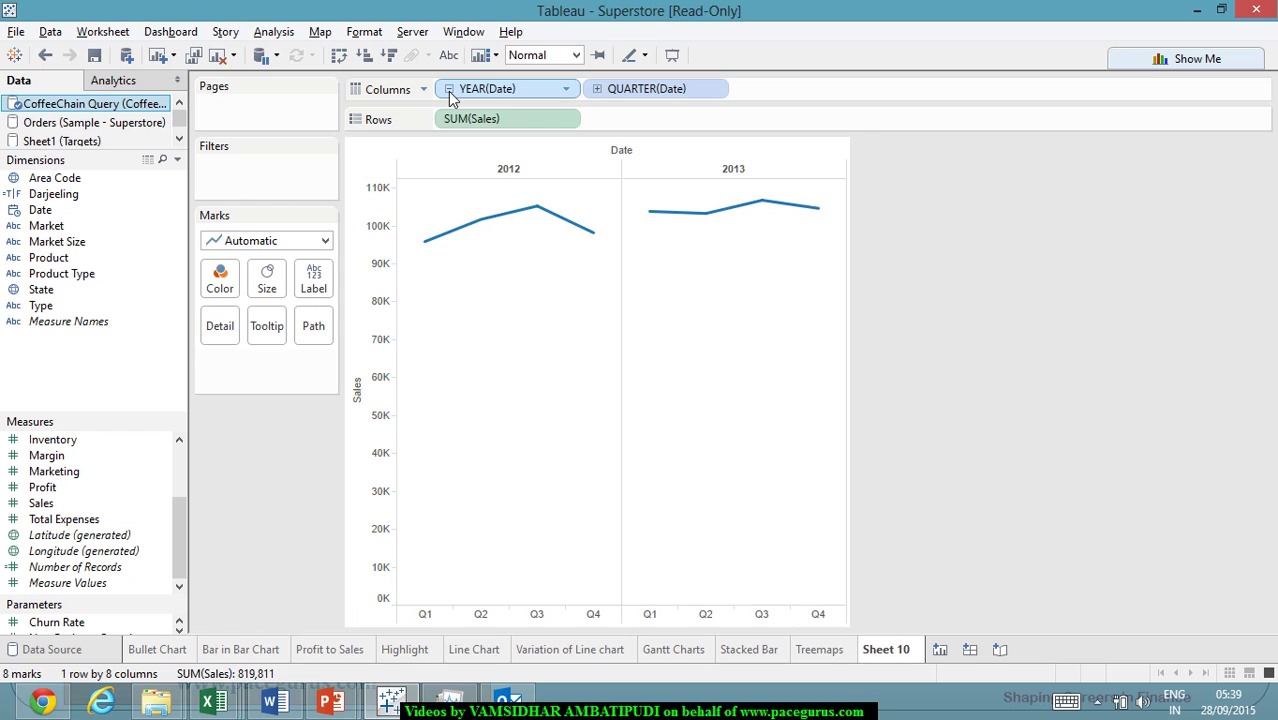
pyautogui.click(450, 90)
pyautogui.rightClick(495, 89)
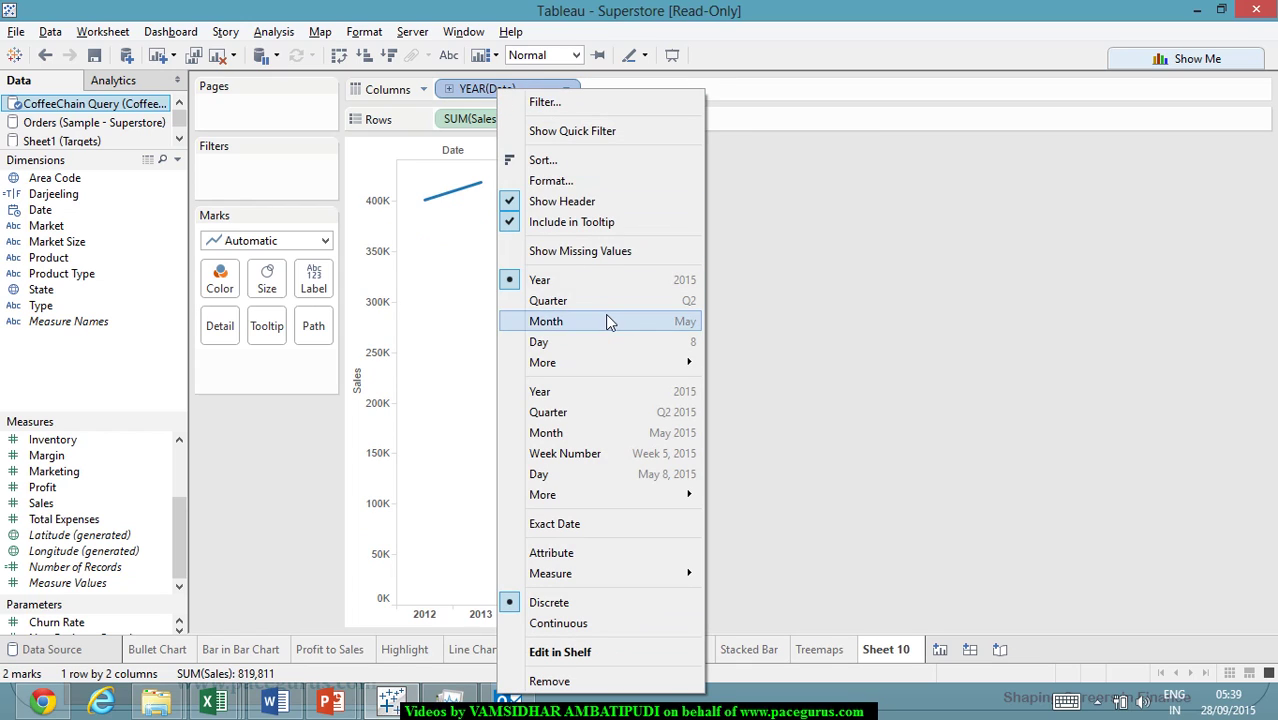
pyautogui.click(610, 321)
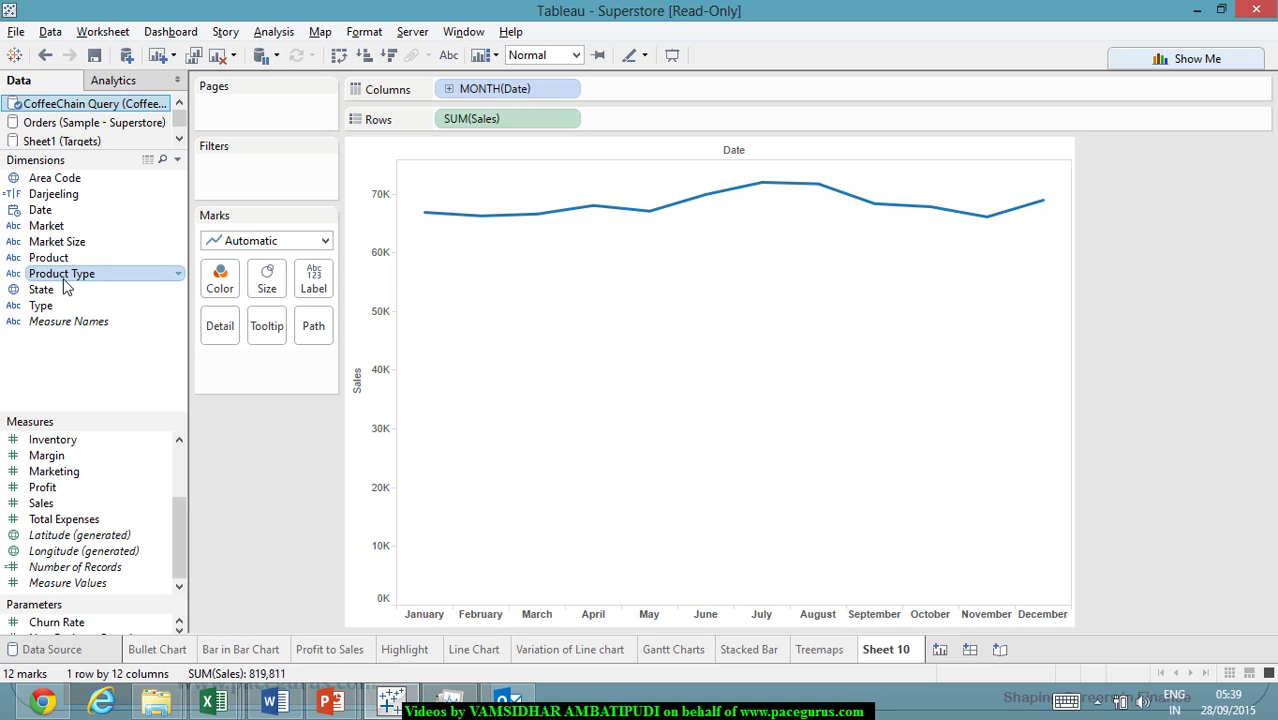
# Color the monthly sales by Product Type and change the mark type to Area.
pyautogui.moveTo(65, 287); pyautogui.dragTo(218, 290)
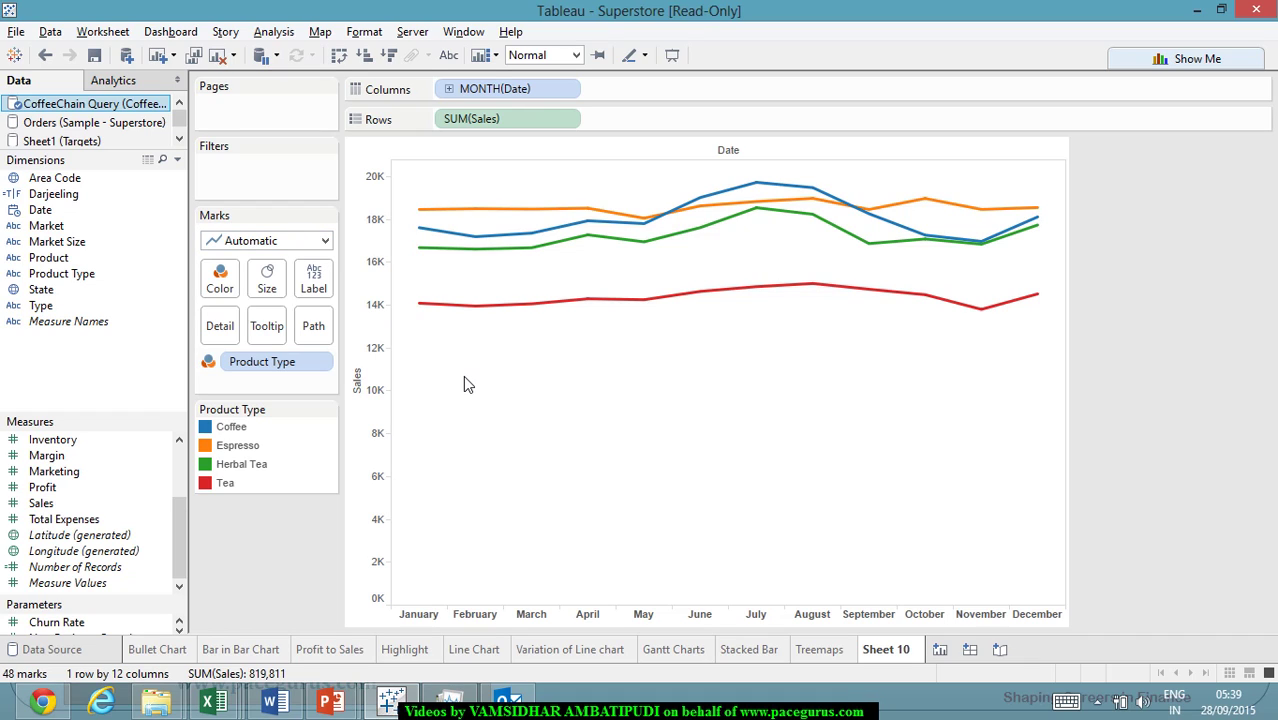
pyautogui.click(325, 241)
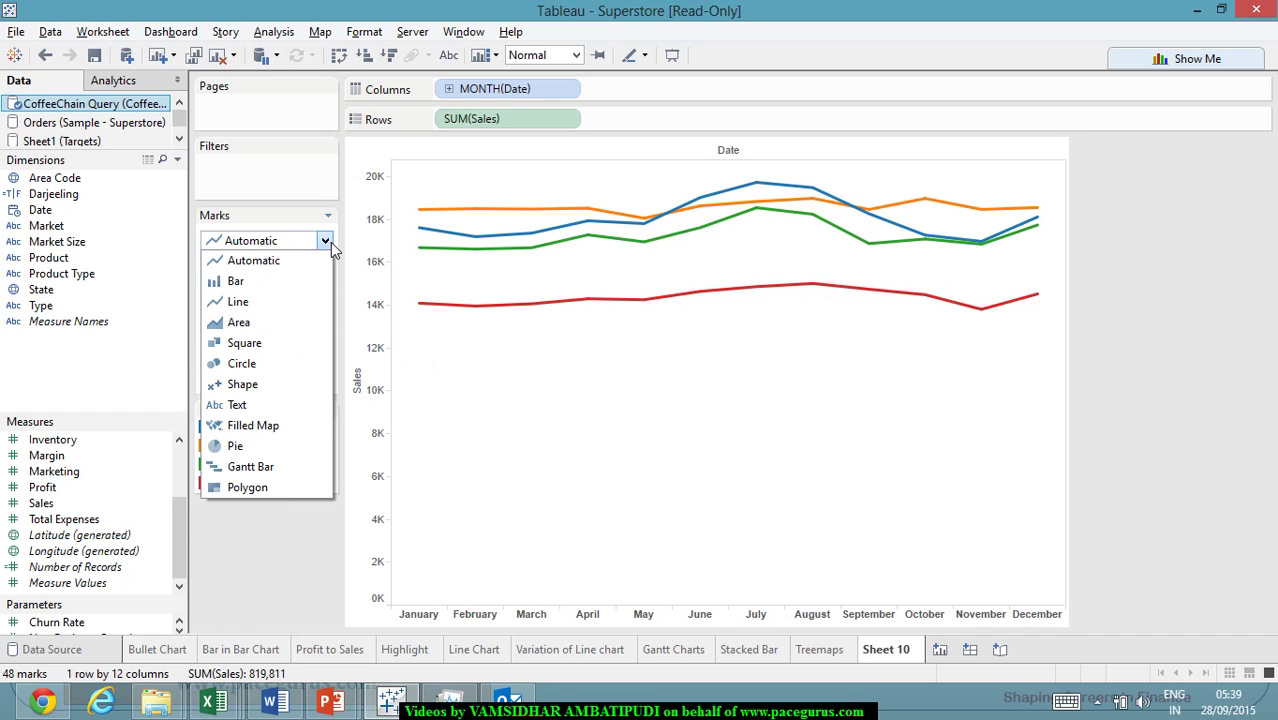
pyautogui.click(310, 329)
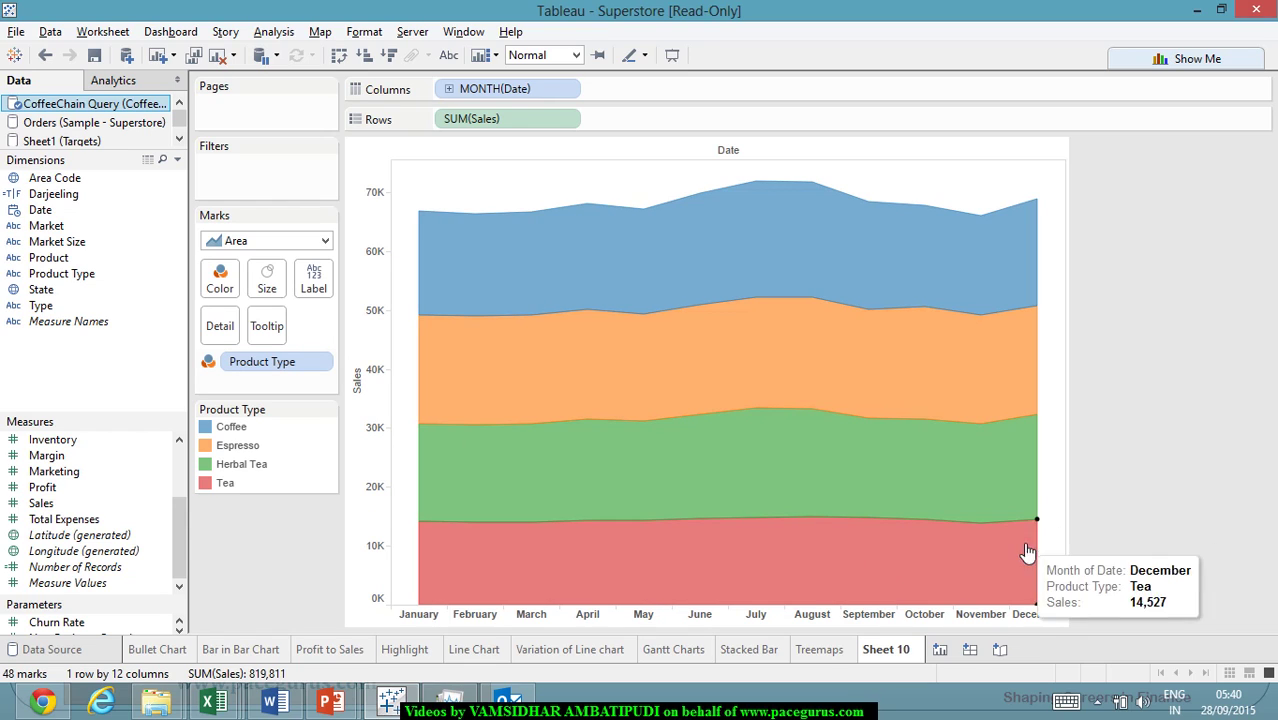
# Inspect the monthly sales details of the Tea, Herbal Tea, Espresso and Coffee bands in the area chart.
pyautogui.moveTo(897, 630)
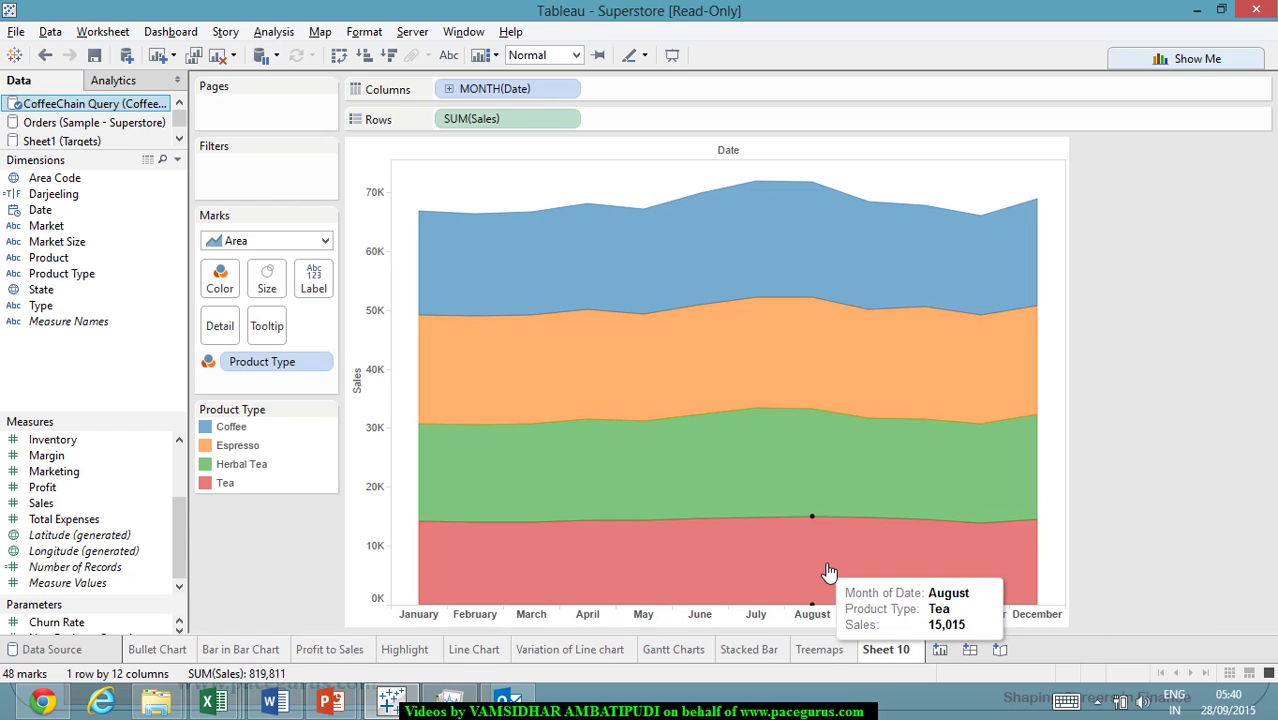
pyautogui.moveTo(822, 485)
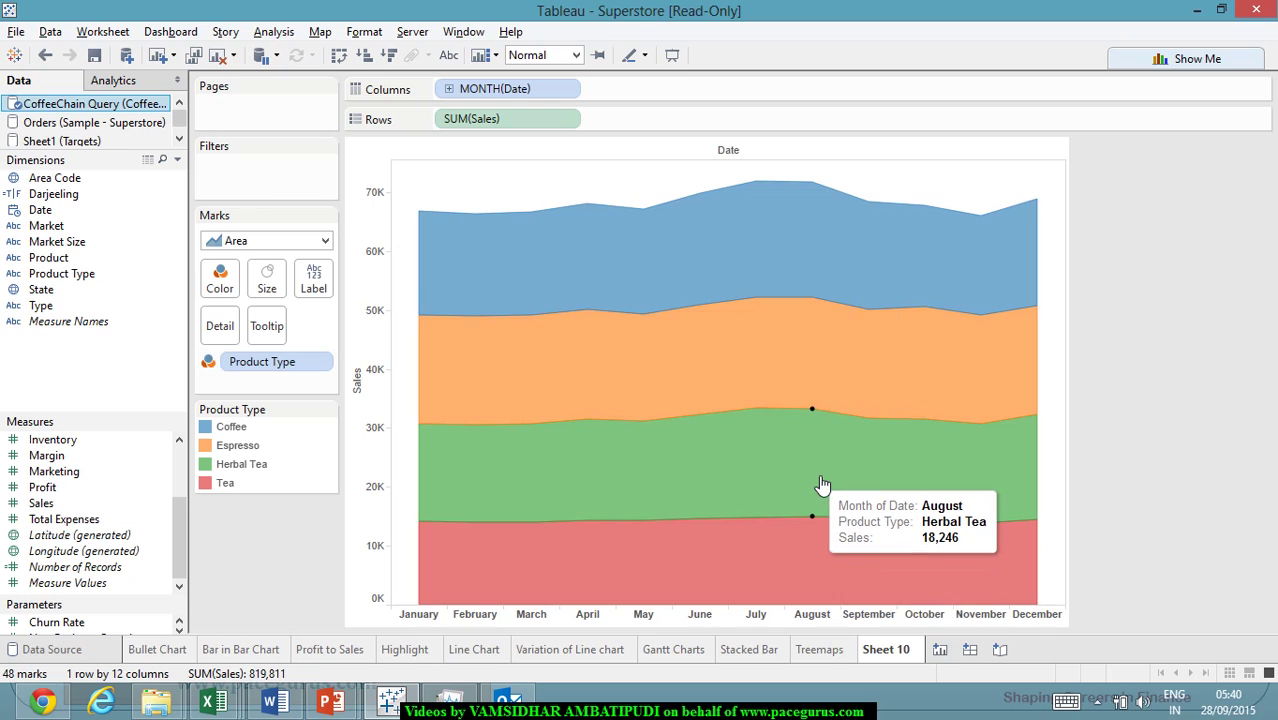
pyautogui.moveTo(866, 368)
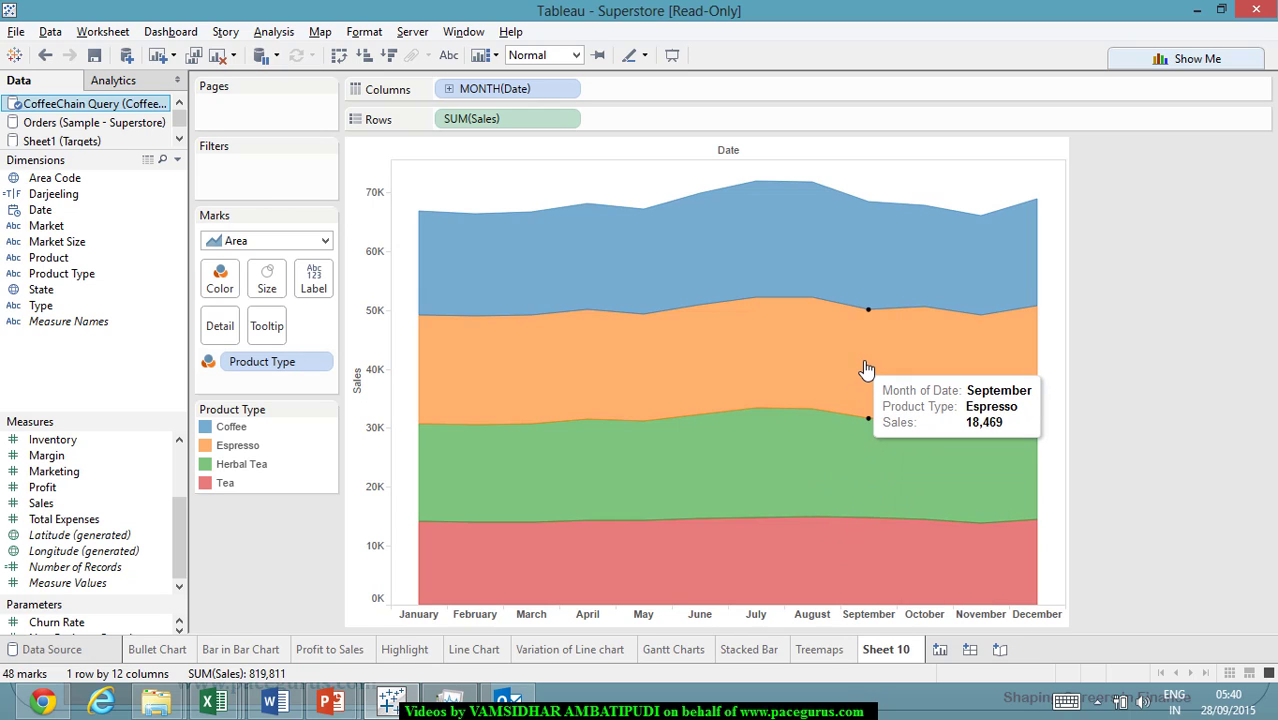
pyautogui.moveTo(871, 236)
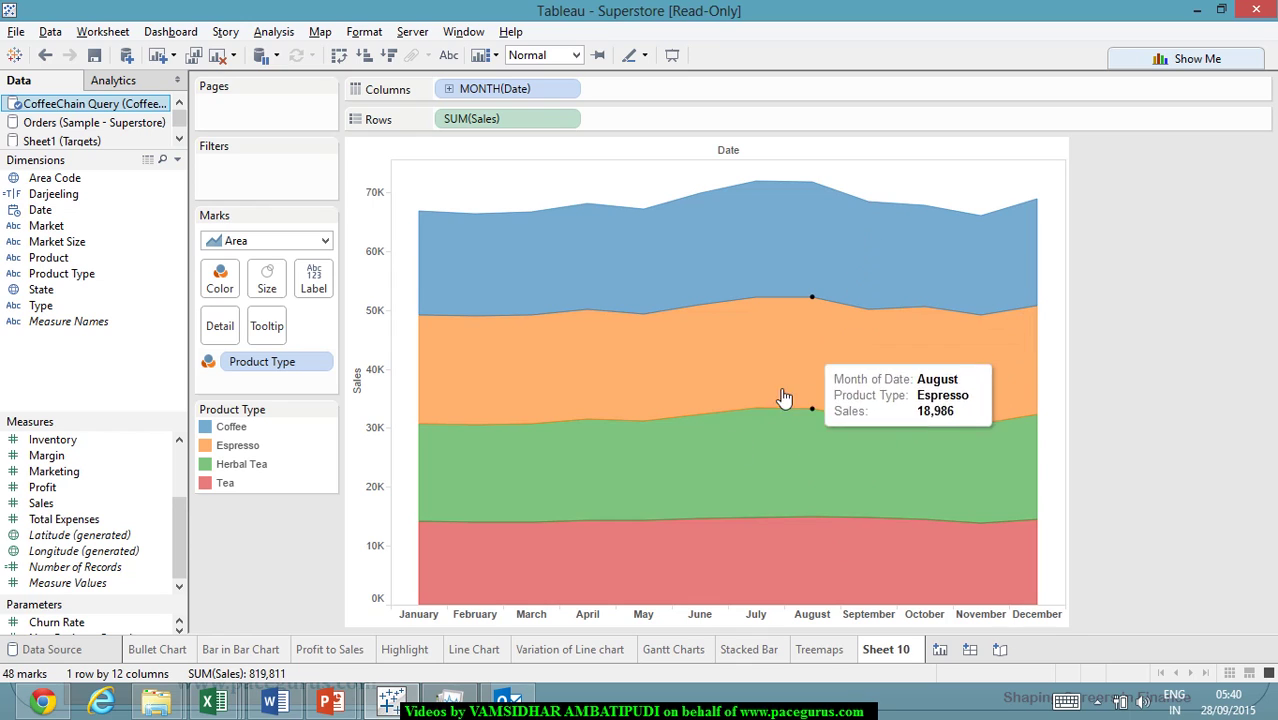
pyautogui.moveTo(515, 548)
pyautogui.moveTo(882, 548)
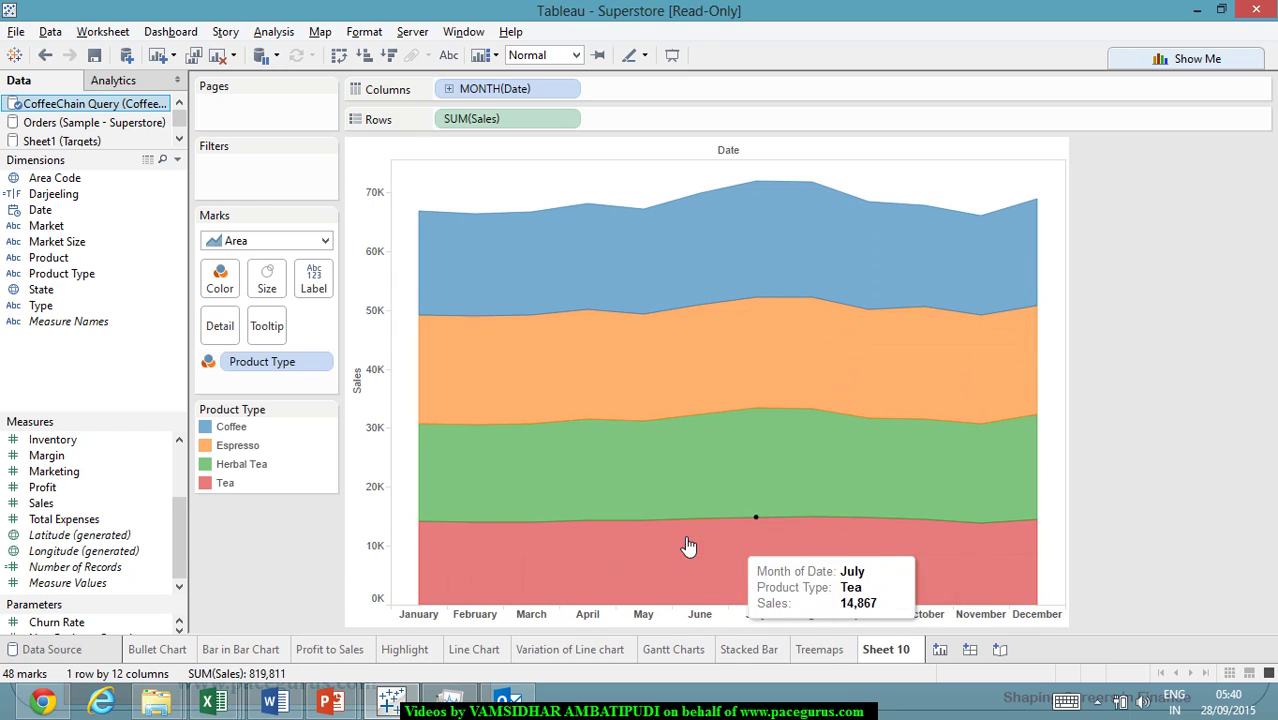
pyautogui.moveTo(683, 515)
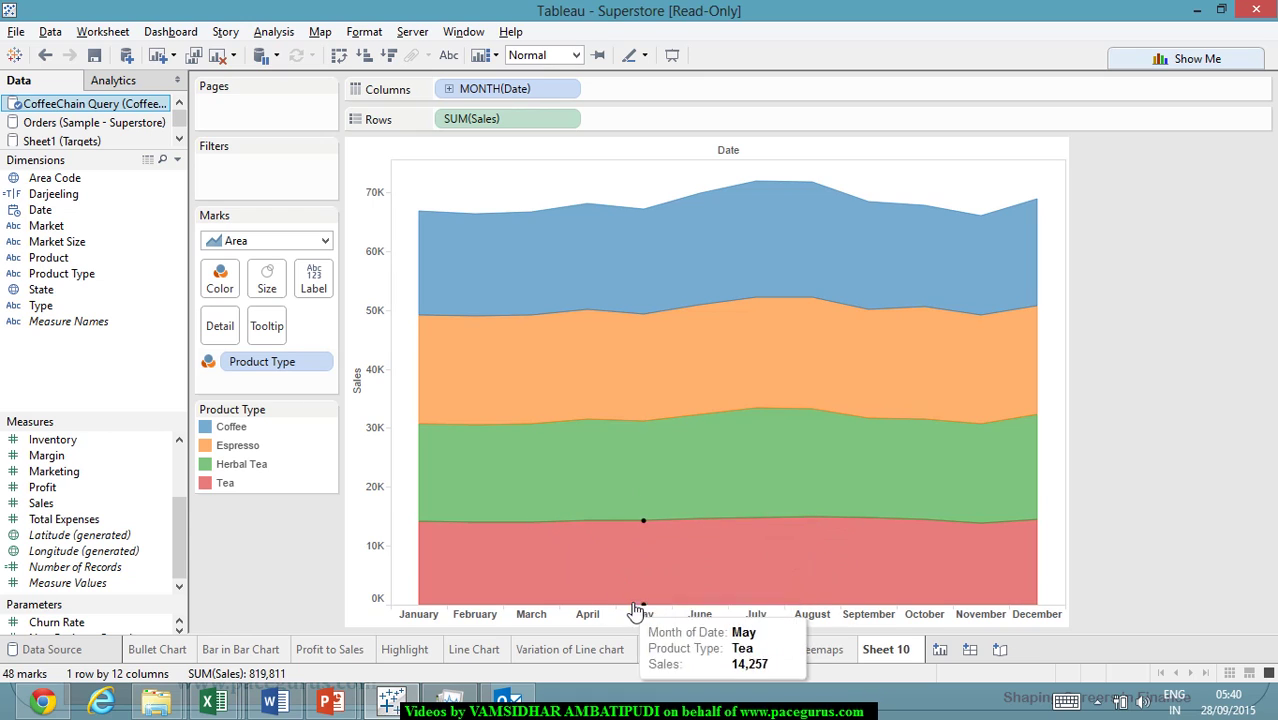
pyautogui.moveTo(987, 578)
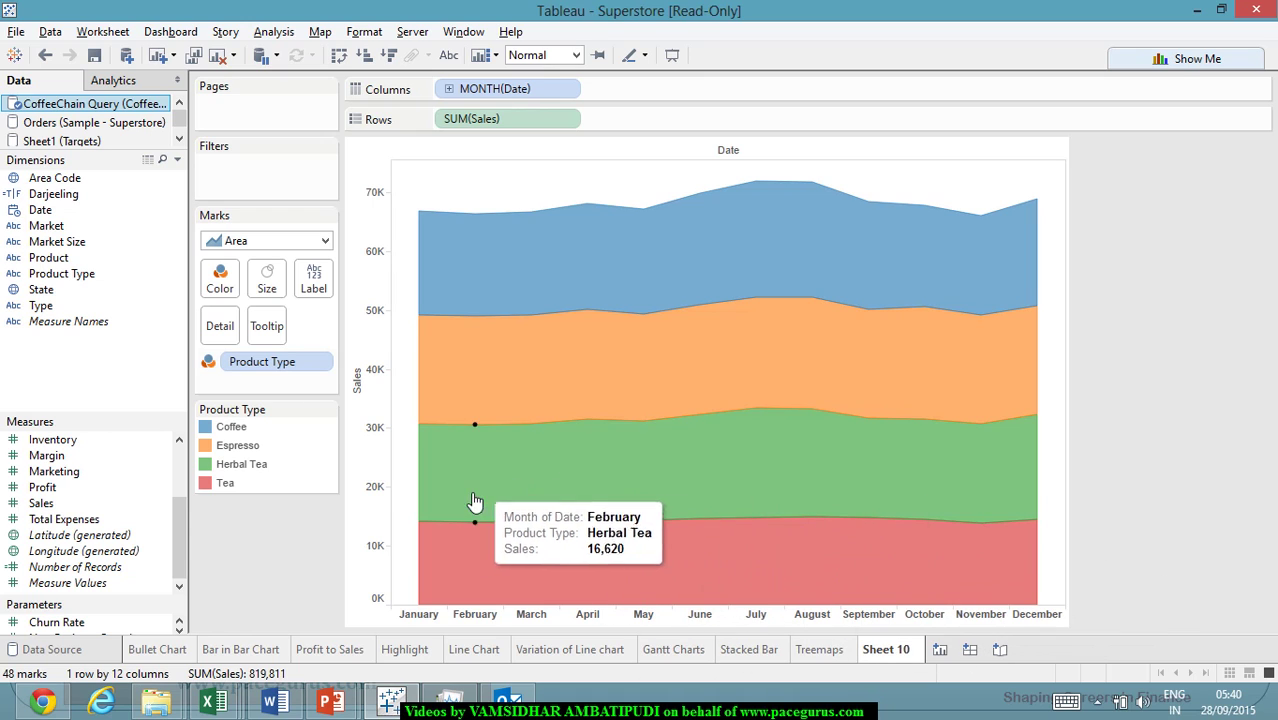
pyautogui.moveTo(455, 453)
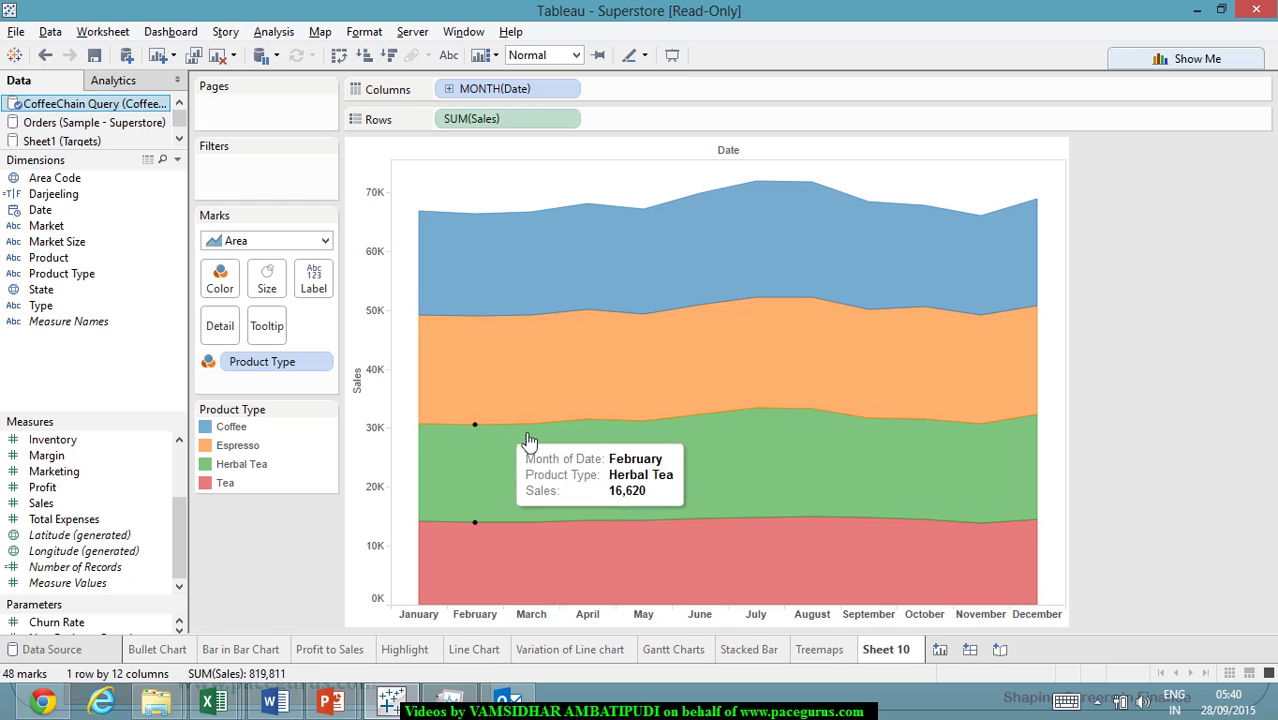
pyautogui.moveTo(1003, 454)
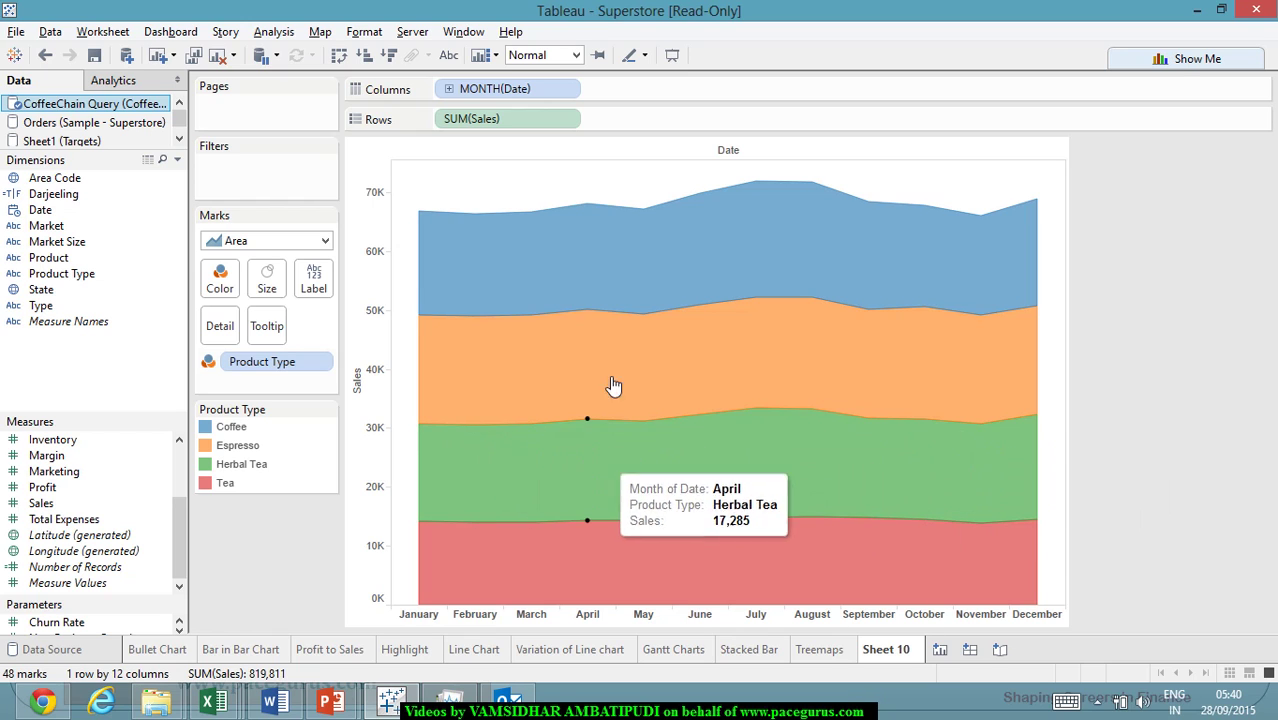
pyautogui.moveTo(652, 285)
pyautogui.moveTo(499, 478)
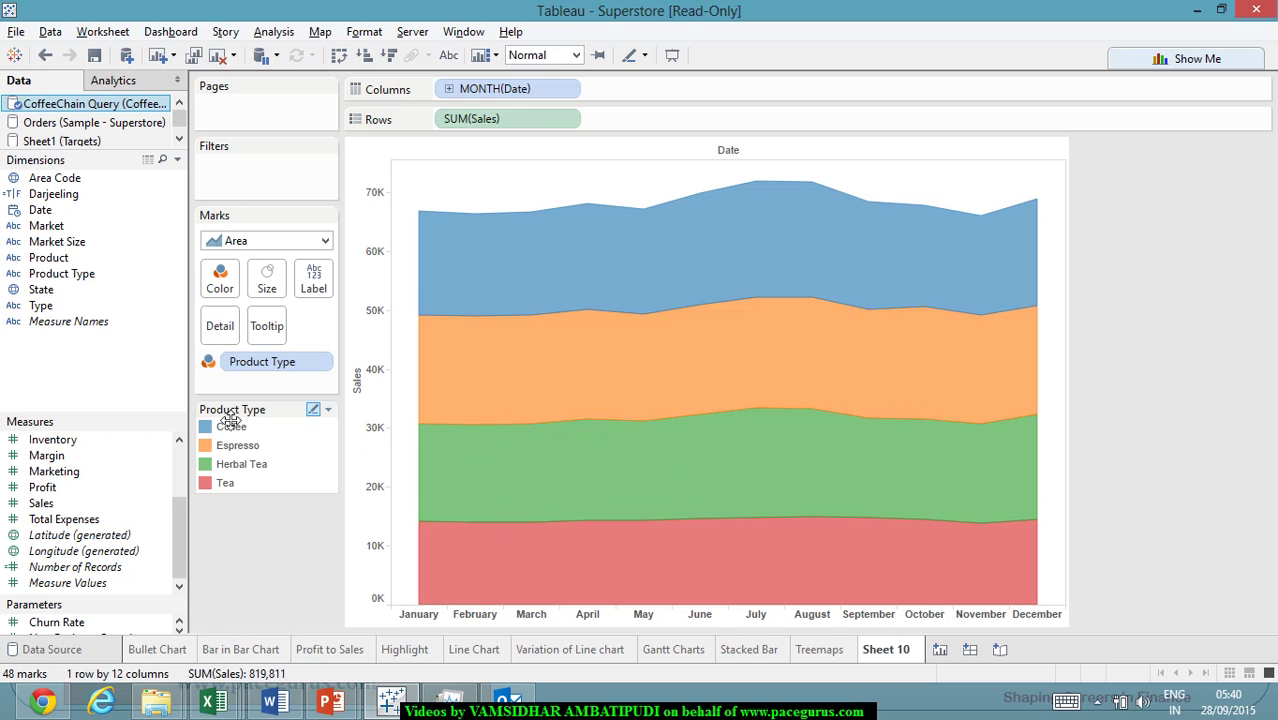
# Label each band of the area chart with its Product Type.
pyautogui.moveTo(77, 273); pyautogui.dragTo(314, 286)
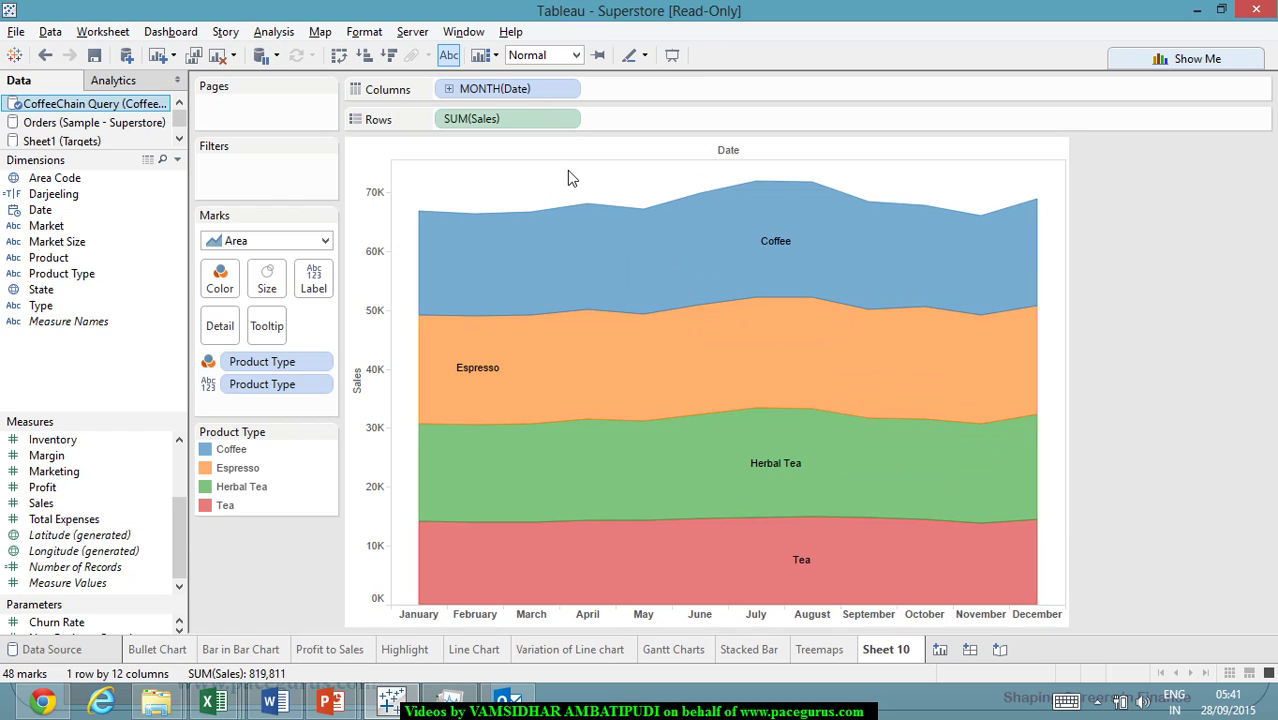
pyautogui.moveTo(515, 213)
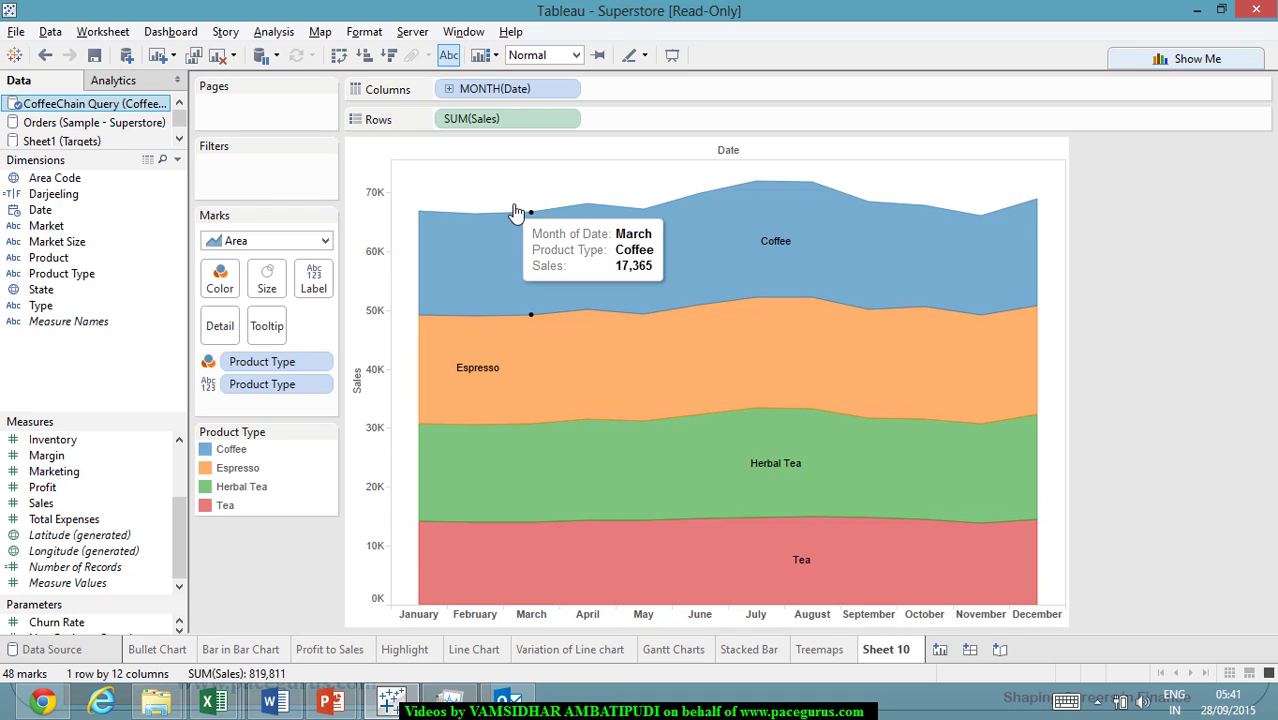
pyautogui.click(568, 89)
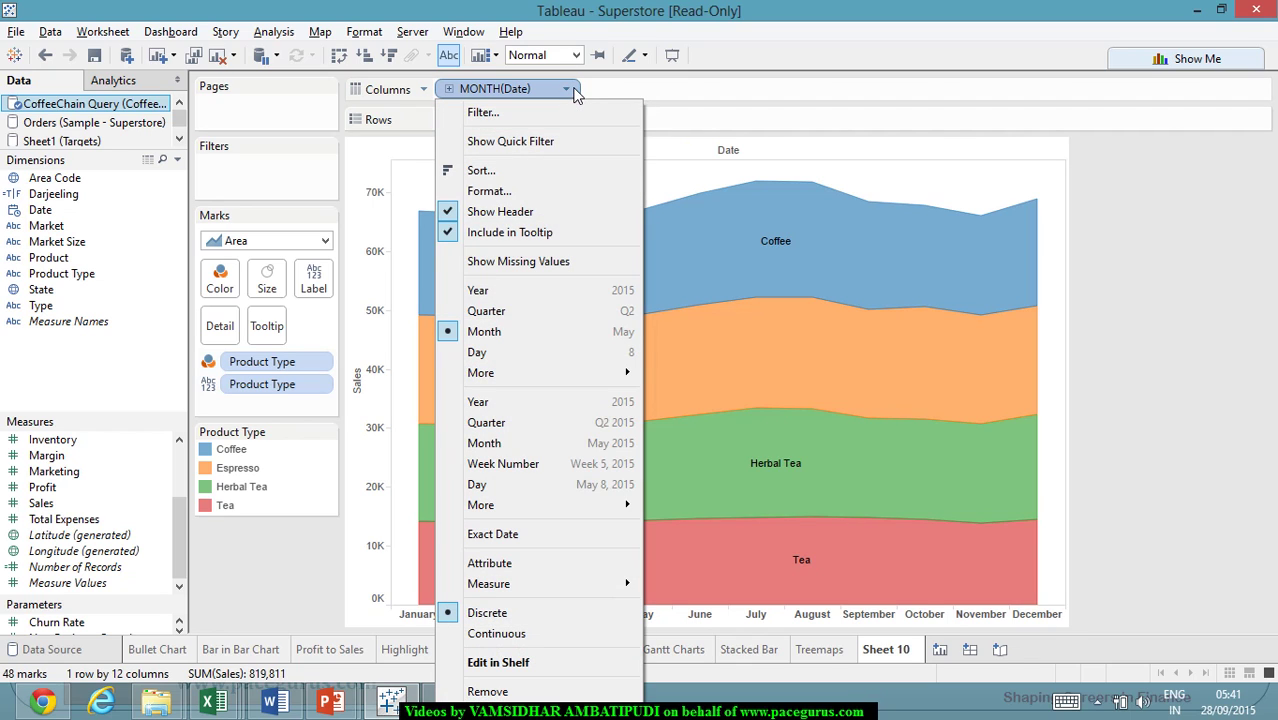
pyautogui.moveTo(617, 588)
pyautogui.click(712, 118)
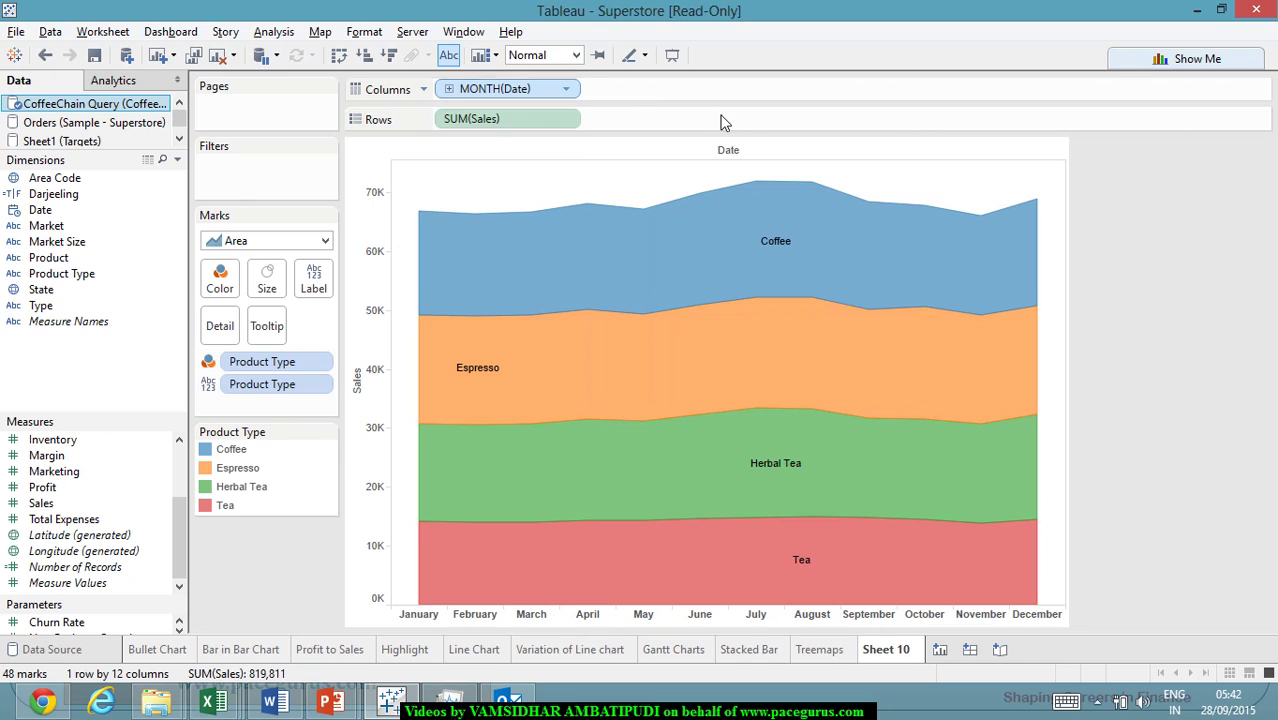
# Apply the Percent of Total quick table calculation to the Sales measure on rows.
pyautogui.click(567, 121)
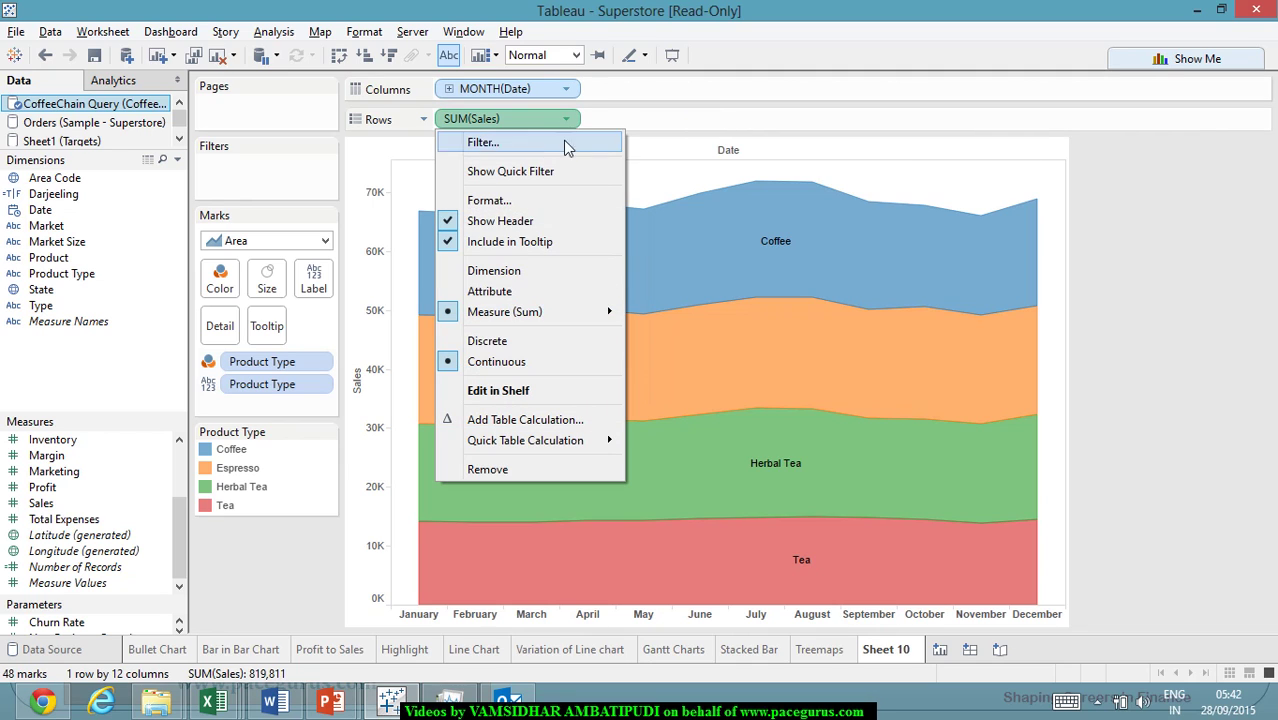
pyautogui.moveTo(598, 441)
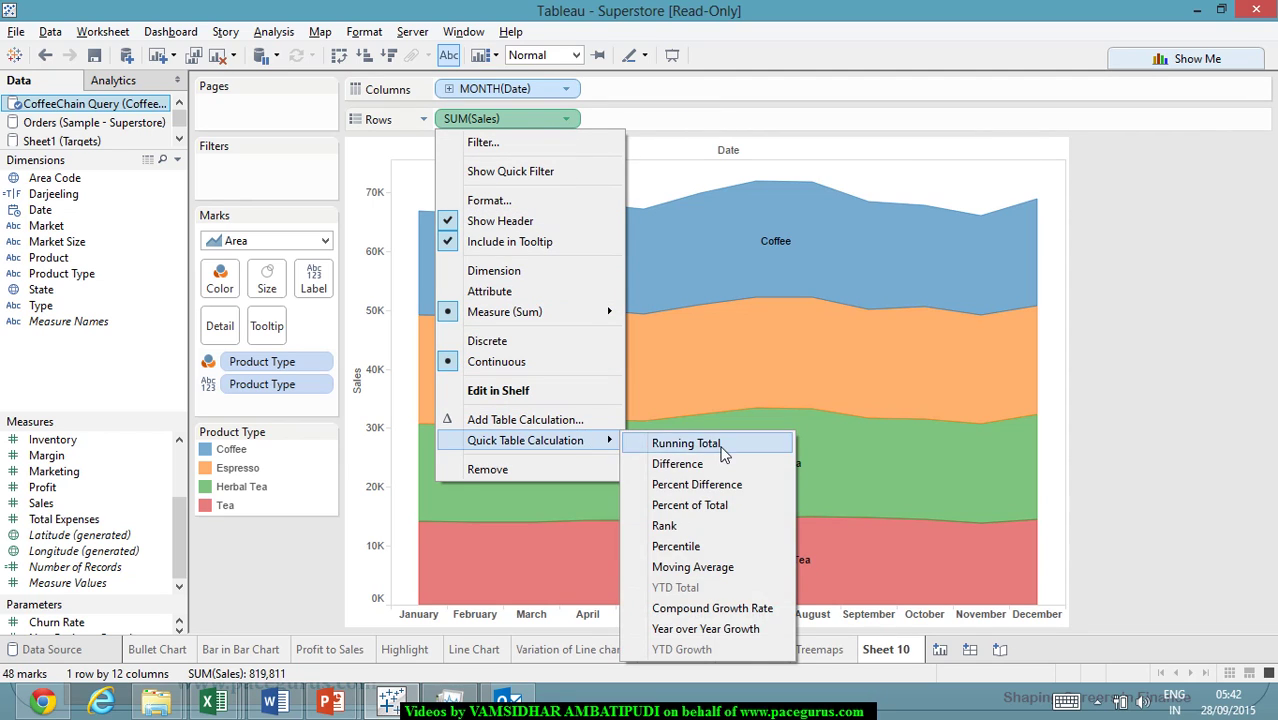
pyautogui.click(743, 520)
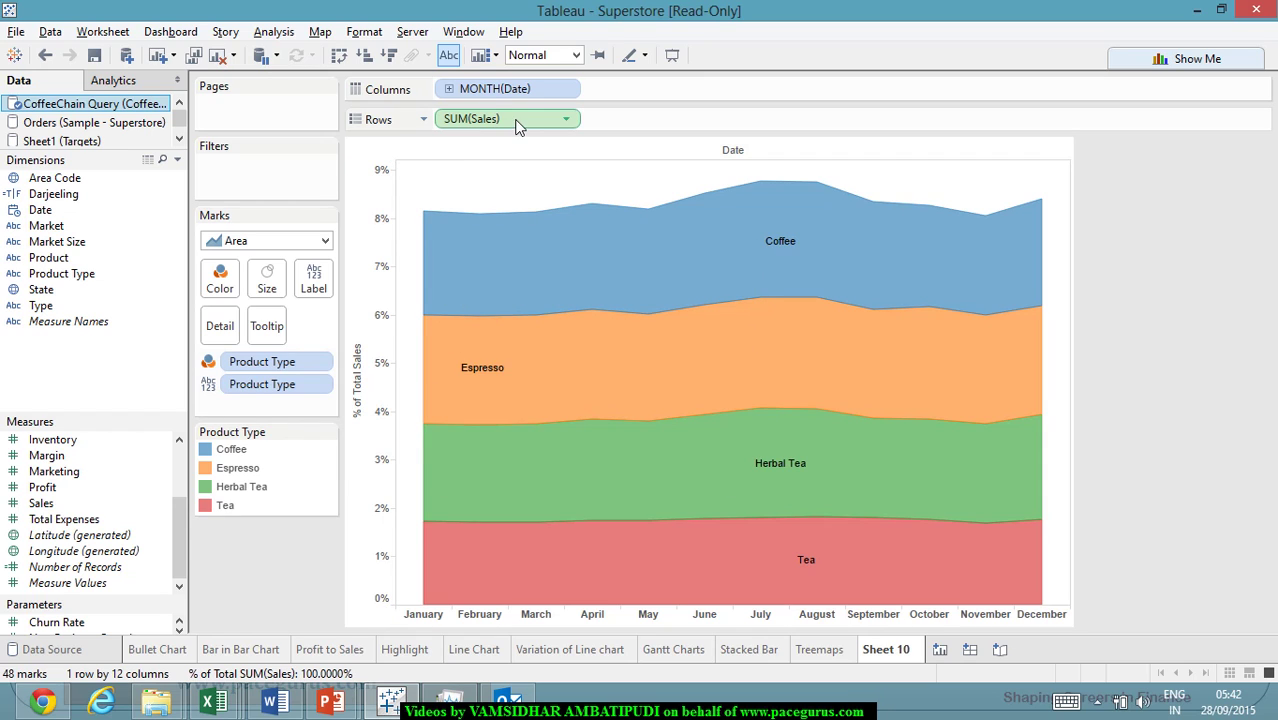
# Compute the Percent of Total calculation of Sales on rows using Table (Down).
pyautogui.click(571, 119)
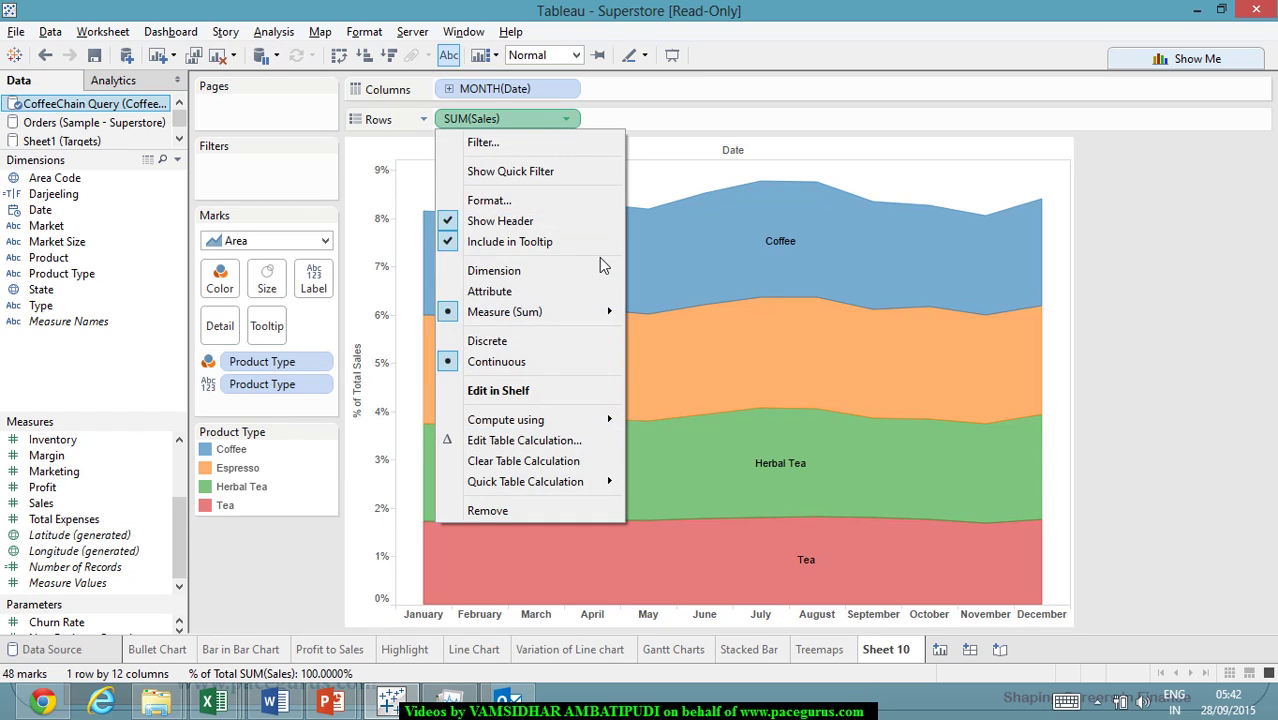
pyautogui.moveTo(605, 420)
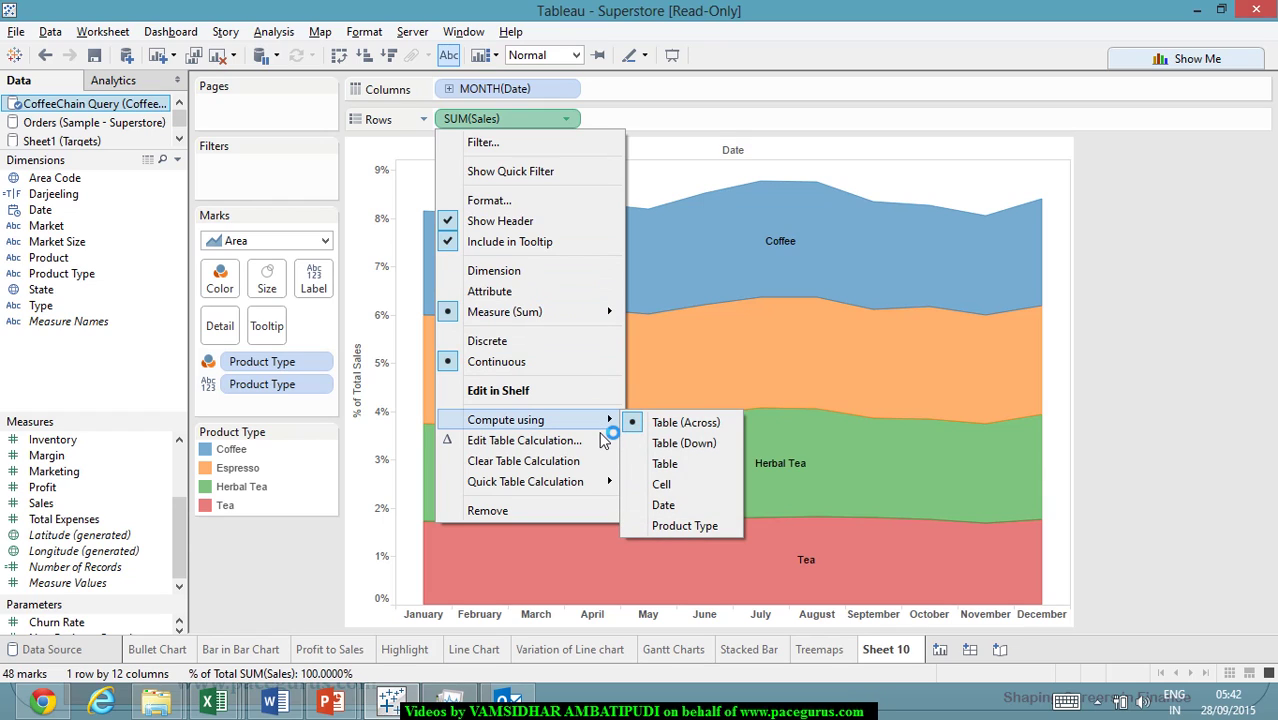
pyautogui.click(700, 449)
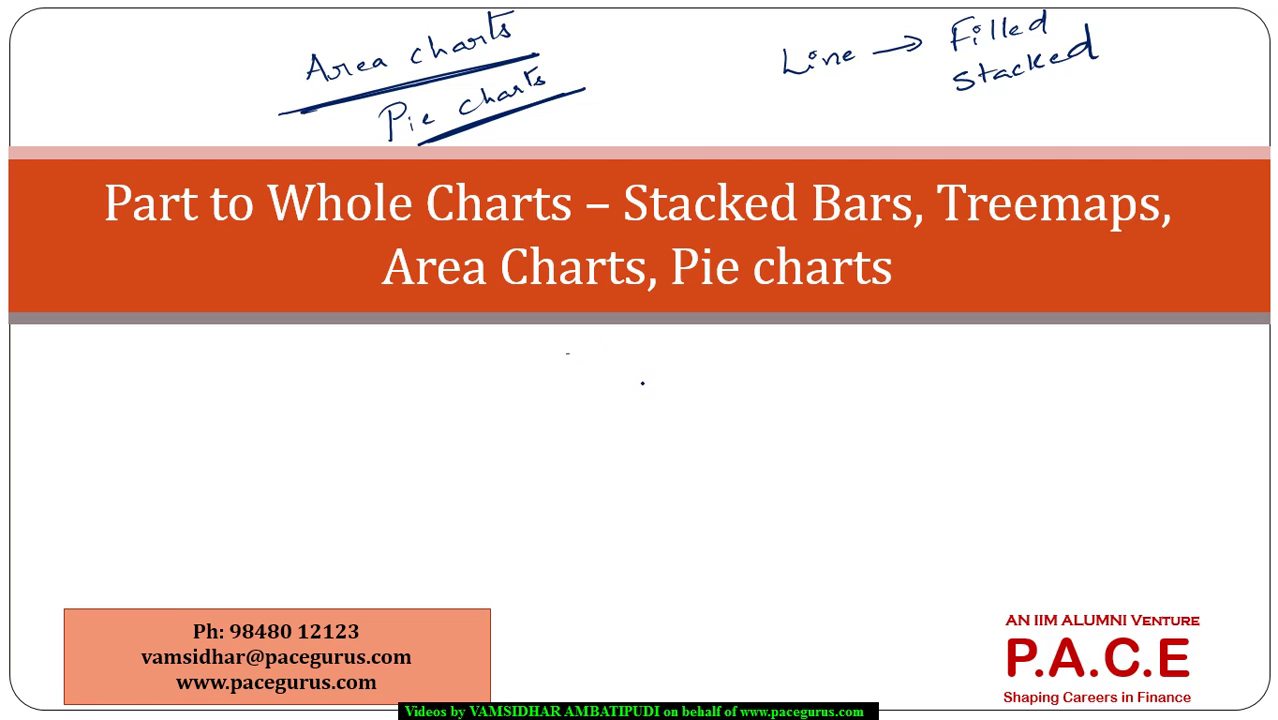
pyautogui.moveTo(666, 408)
pyautogui.mouseDown()
pyautogui.moveTo(650, 420)
pyautogui.moveTo(700, 420)
pyautogui.moveTo(736, 397)
pyautogui.mouseUp()
pyautogui.moveTo(678, 452)
pyautogui.mouseDown()
pyautogui.moveTo(712, 474)
pyautogui.moveTo(734, 432)
pyautogui.moveTo(785, 437)
pyautogui.mouseUp()
pyautogui.moveTo(722, 490)
pyautogui.mouseDown()
pyautogui.moveTo(718, 514)
pyautogui.moveTo(760, 500)
pyautogui.moveTo(784, 470)
pyautogui.moveTo(825, 476)
pyautogui.moveTo(818, 456)
pyautogui.moveTo(853, 458)
pyautogui.mouseUp()
pyautogui.moveTo(828, 388)
pyautogui.mouseDown()
pyautogui.moveTo(768, 350)
pyautogui.moveTo(900, 430)
pyautogui.moveTo(735, 352)
pyautogui.mouseUp()
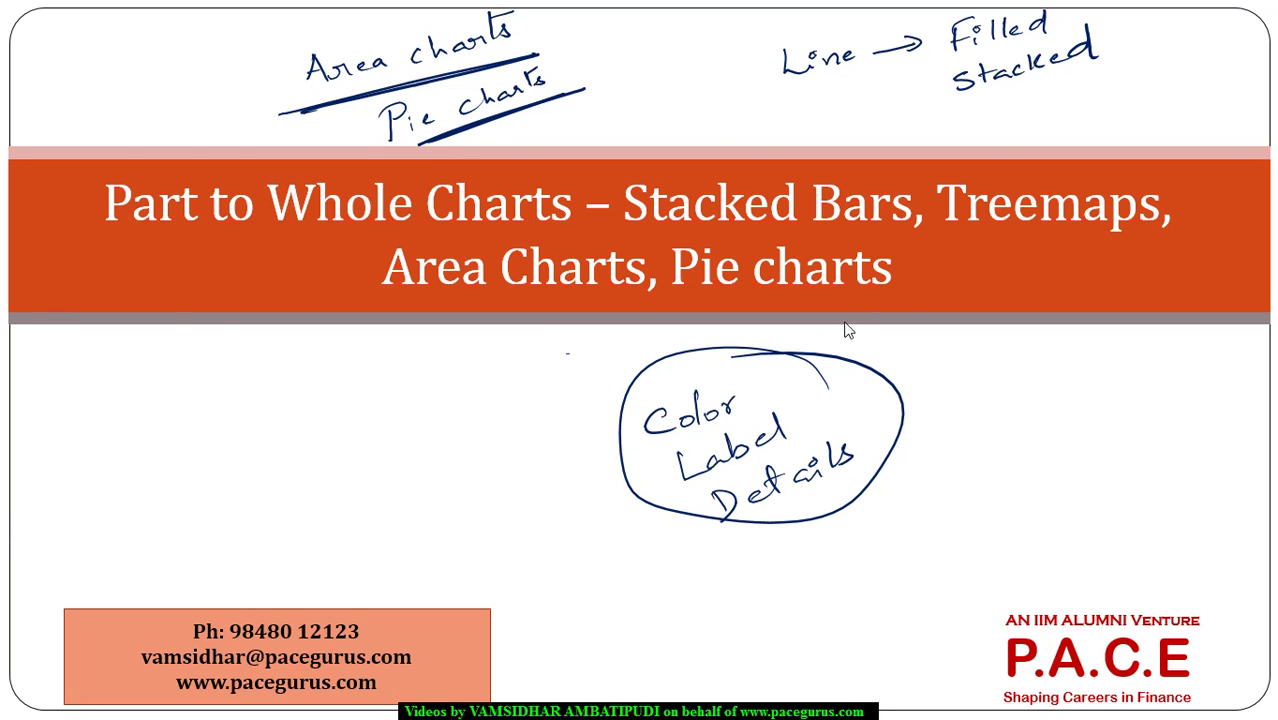
pyautogui.hotkey('alt', 'Tab')
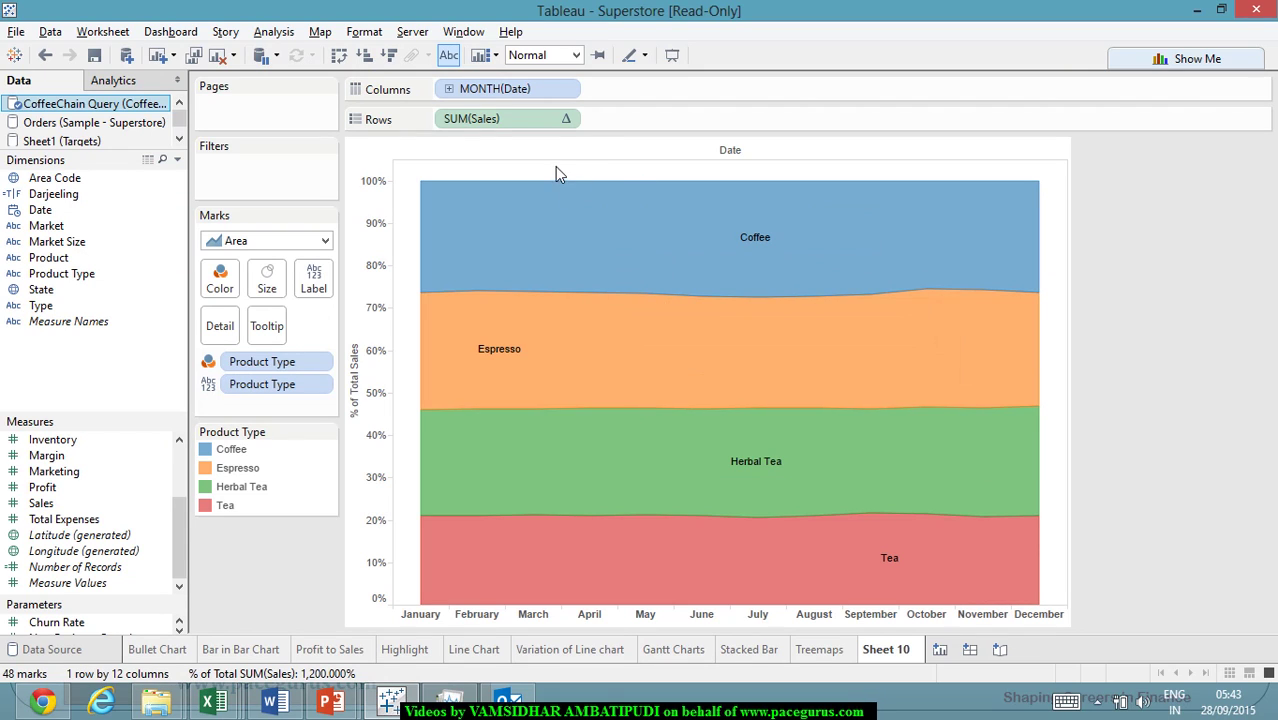
# Sort the months of the area chart in descending order and toggle the mark labels off and on again.
pyautogui.click(391, 58)
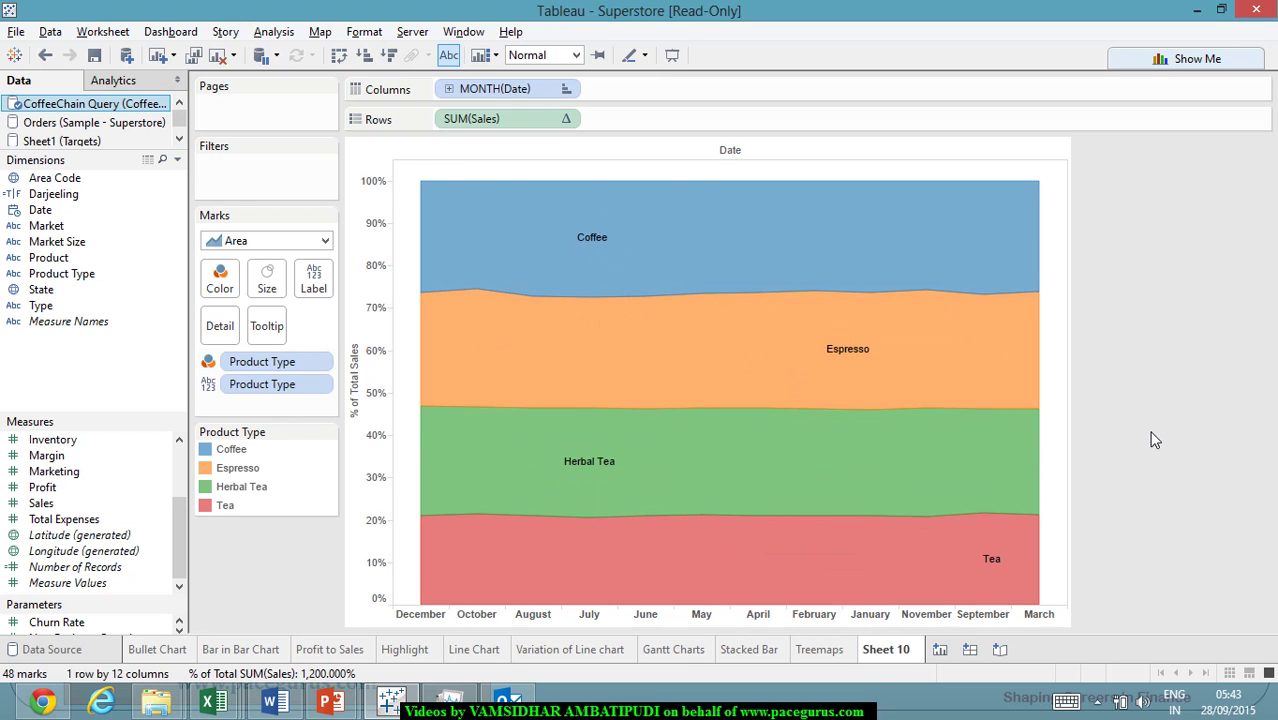
pyautogui.click(448, 56)
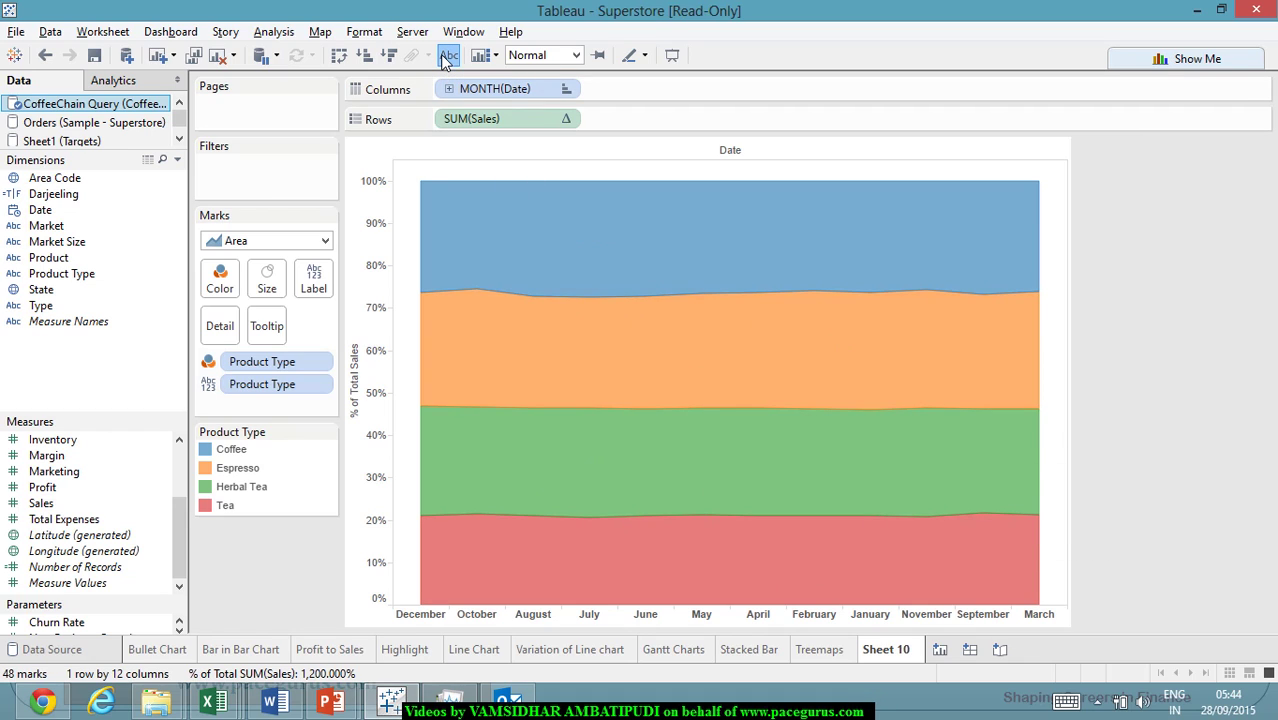
pyautogui.click(448, 56)
pyautogui.click(392, 57)
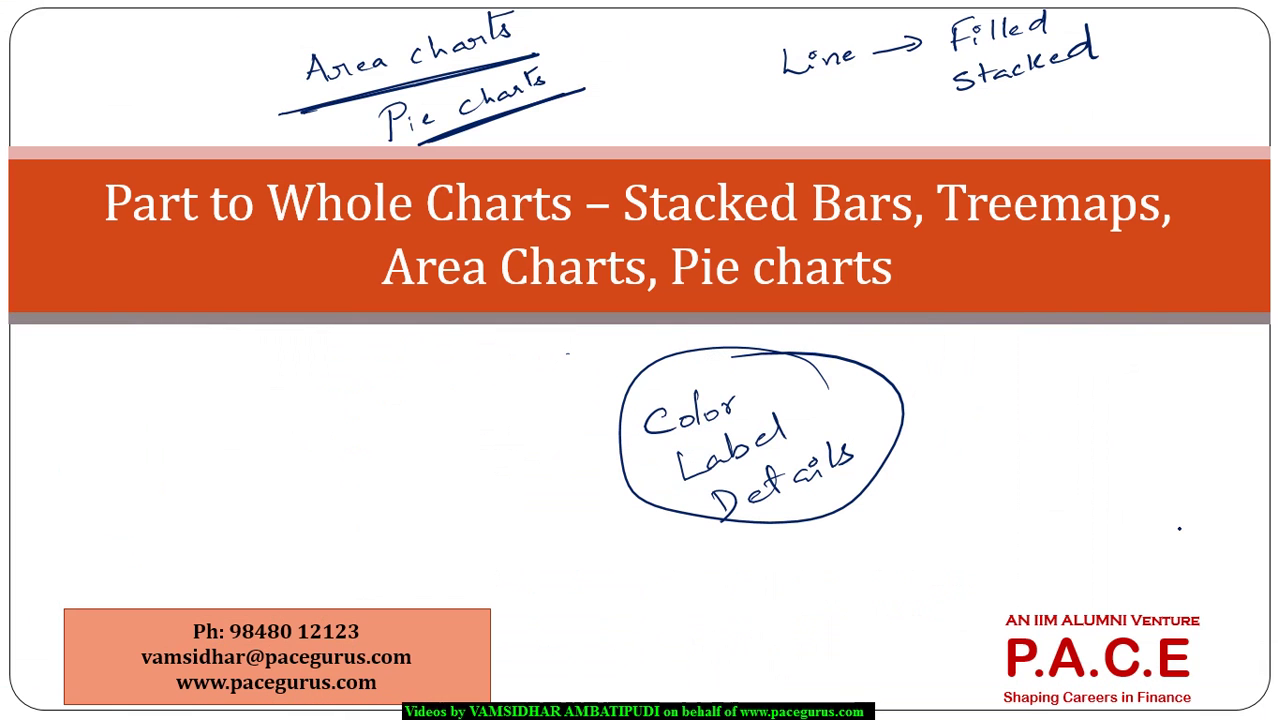
pyautogui.moveTo(270, 418)
pyautogui.mouseDown()
pyautogui.moveTo(262, 455)
pyautogui.moveTo(290, 428)
pyautogui.moveTo(312, 440)
pyautogui.moveTo(362, 395)
pyautogui.moveTo(396, 402)
pyautogui.moveTo(438, 366)
pyautogui.moveTo(436, 350)
pyautogui.mouseUp()
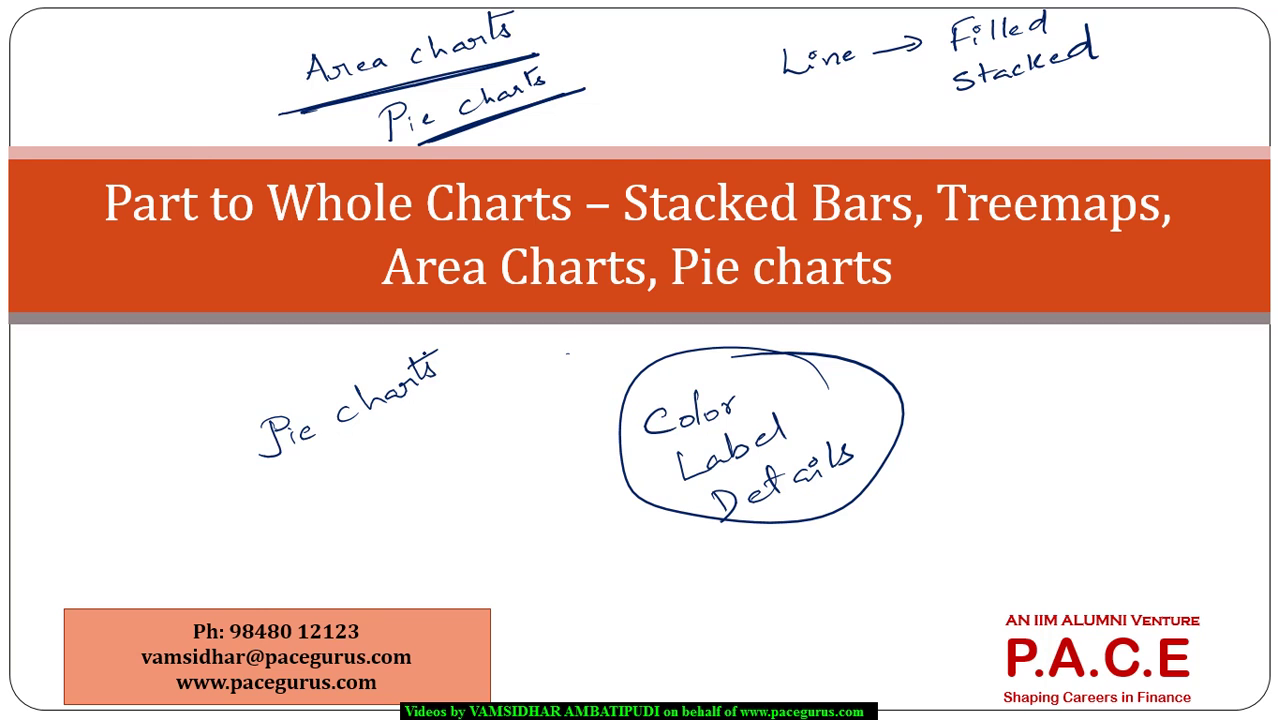
pyautogui.hotkey('alt', 'Tab')
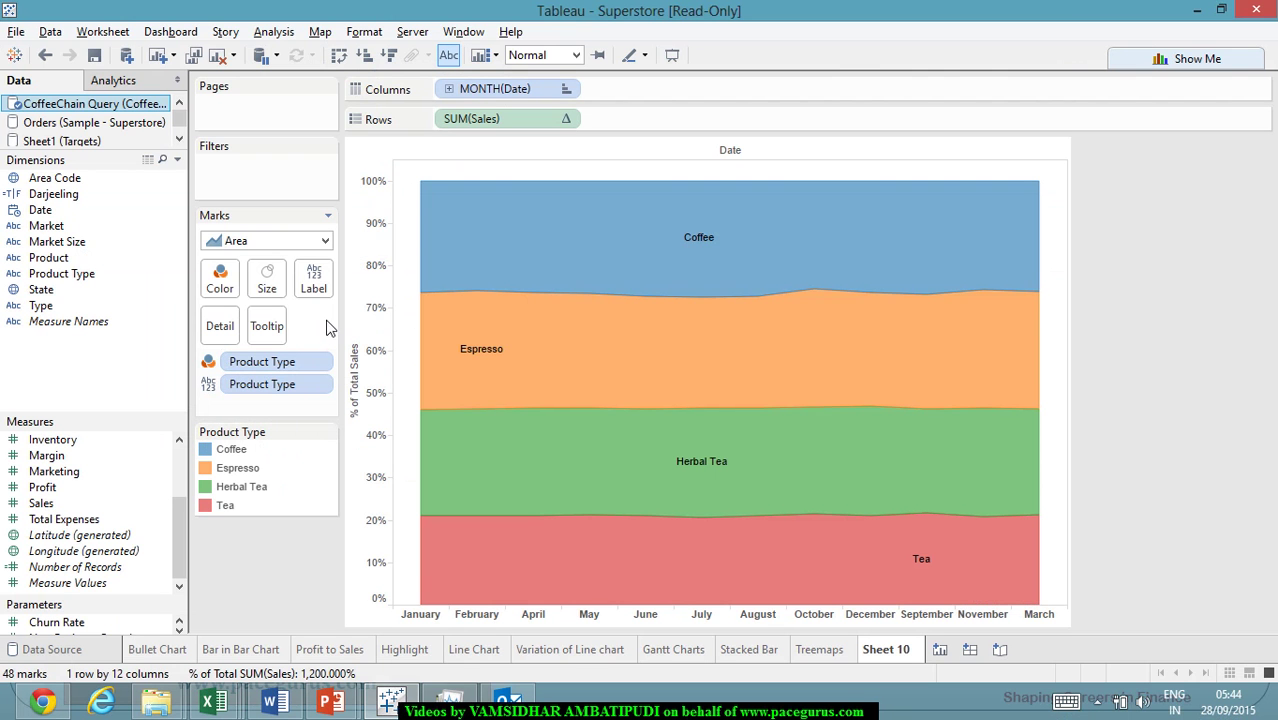
# Try the Pie mark type on the monthly sales percentages and inspect the details of the January Herbal Tea mark.
pyautogui.click(328, 243)
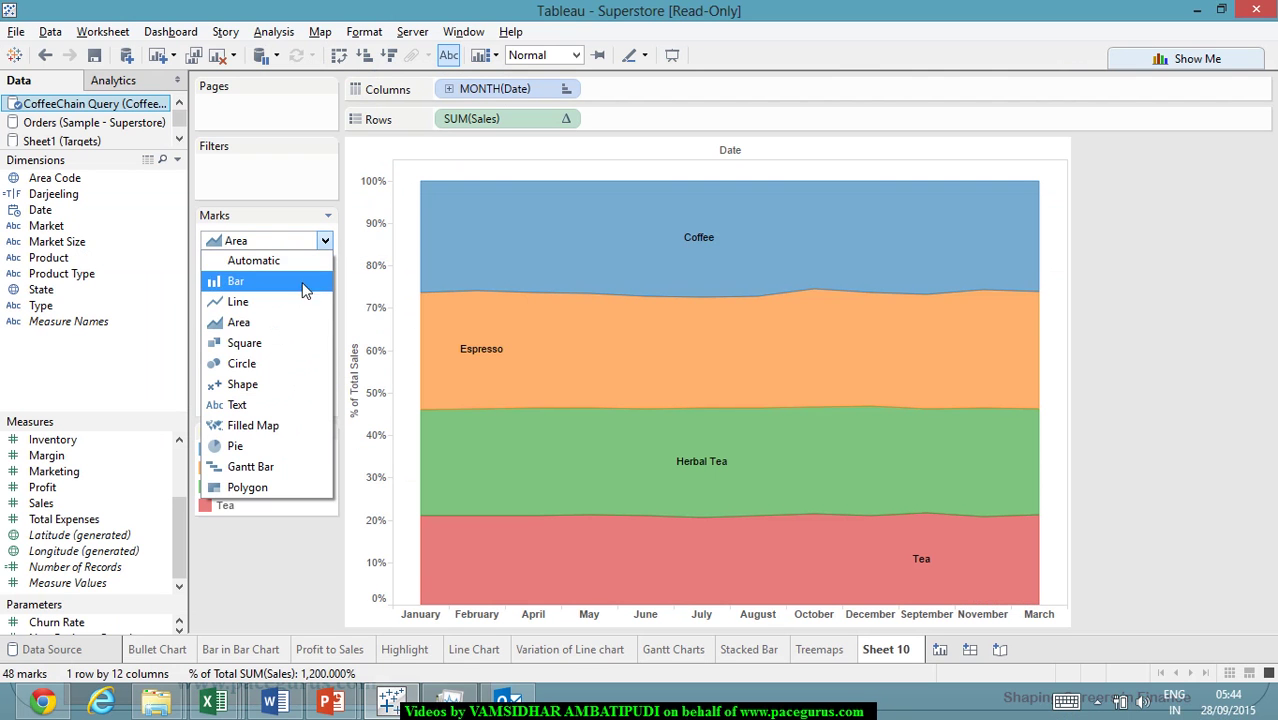
pyautogui.click(287, 450)
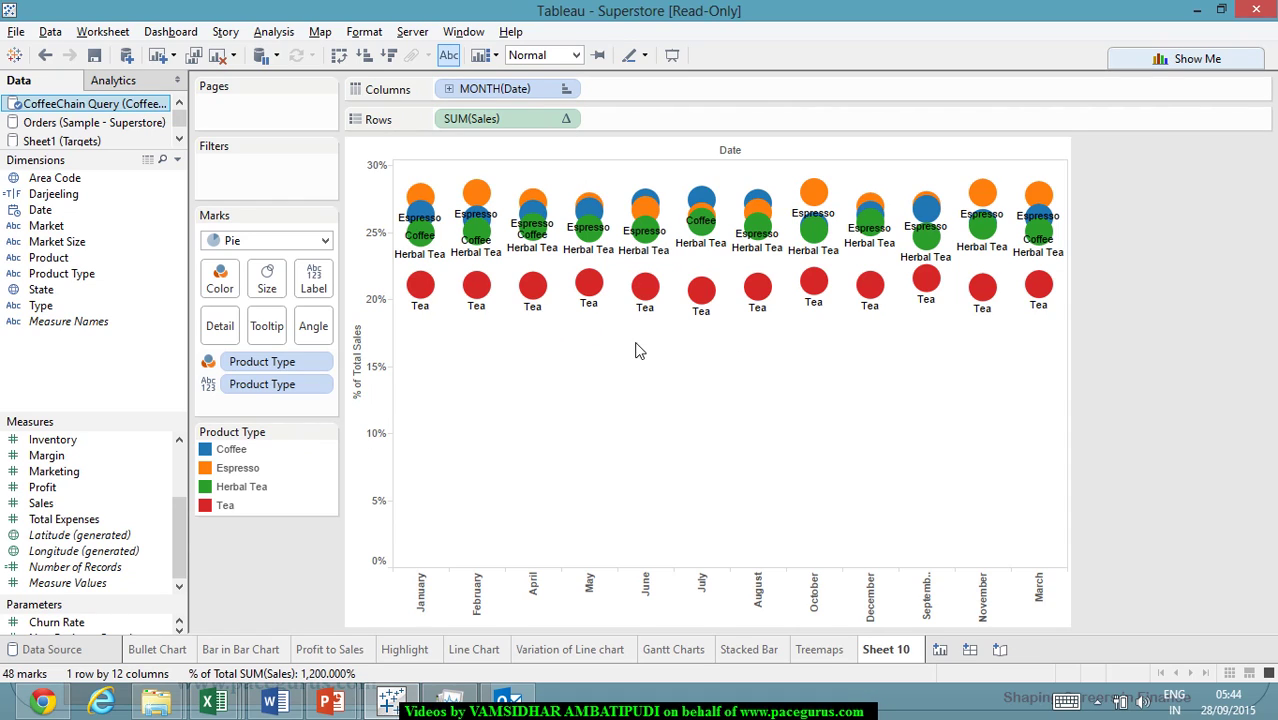
pyautogui.moveTo(533, 291)
pyautogui.moveTo(533, 260)
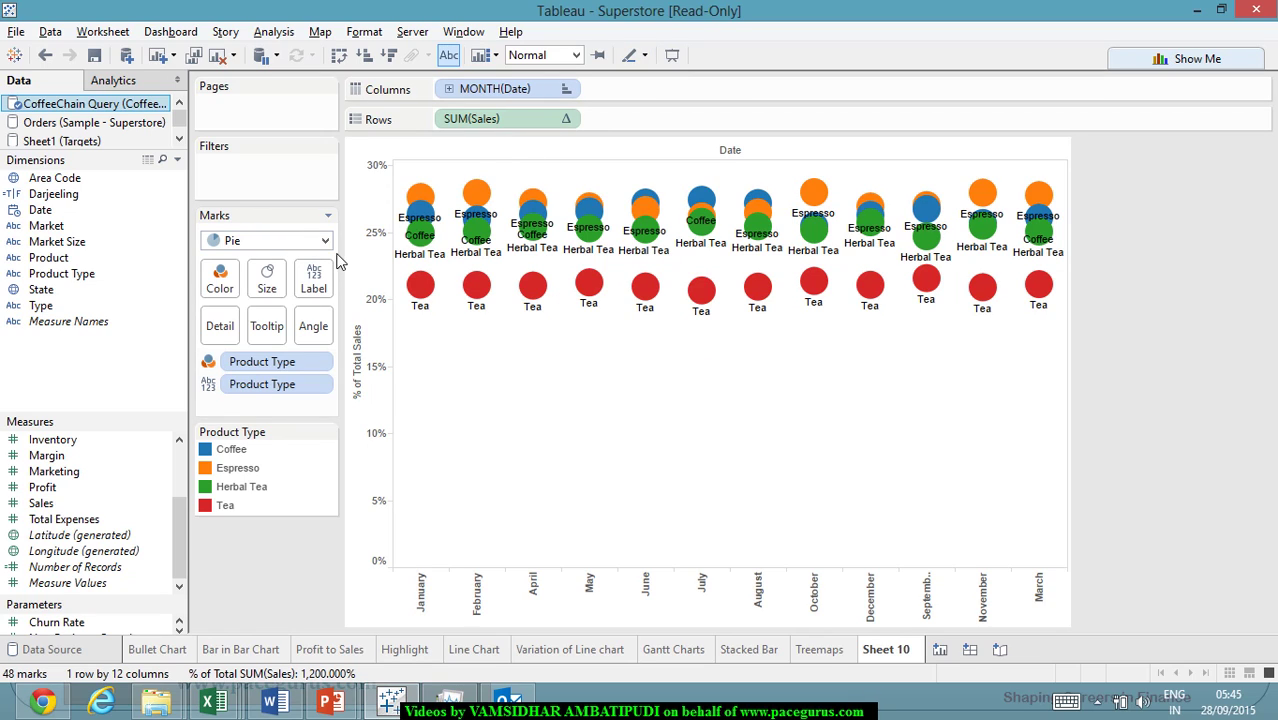
pyautogui.moveTo(479, 301)
pyautogui.moveTo(437, 258)
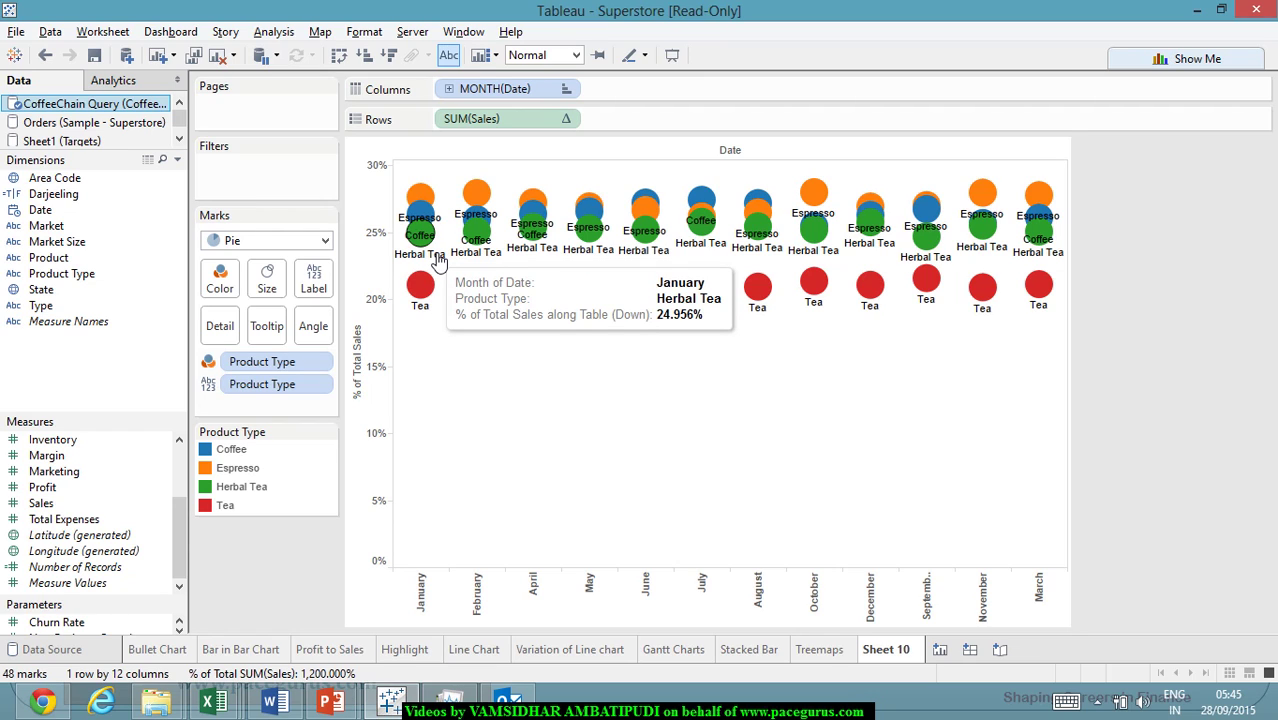
# Remove the month of Date from columns and both Product Type fields from the marks.
pyautogui.moveTo(505, 96); pyautogui.dragTo(148, 216)
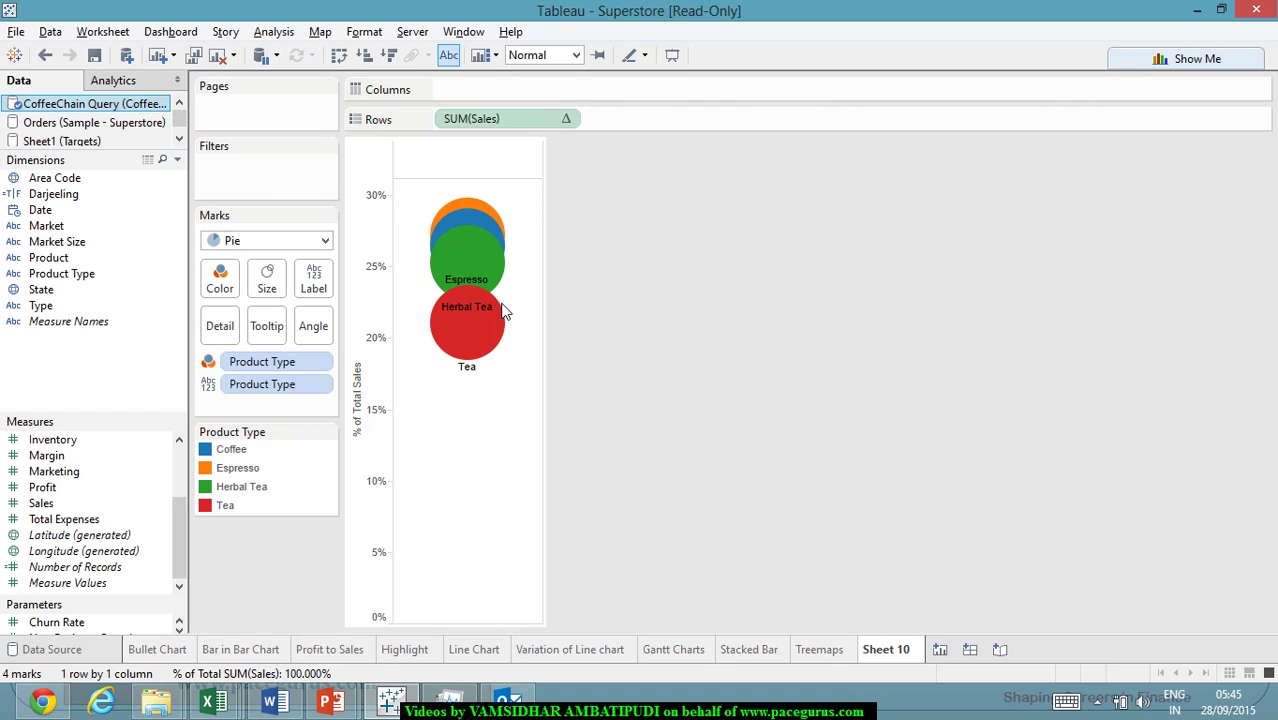
pyautogui.moveTo(499, 347)
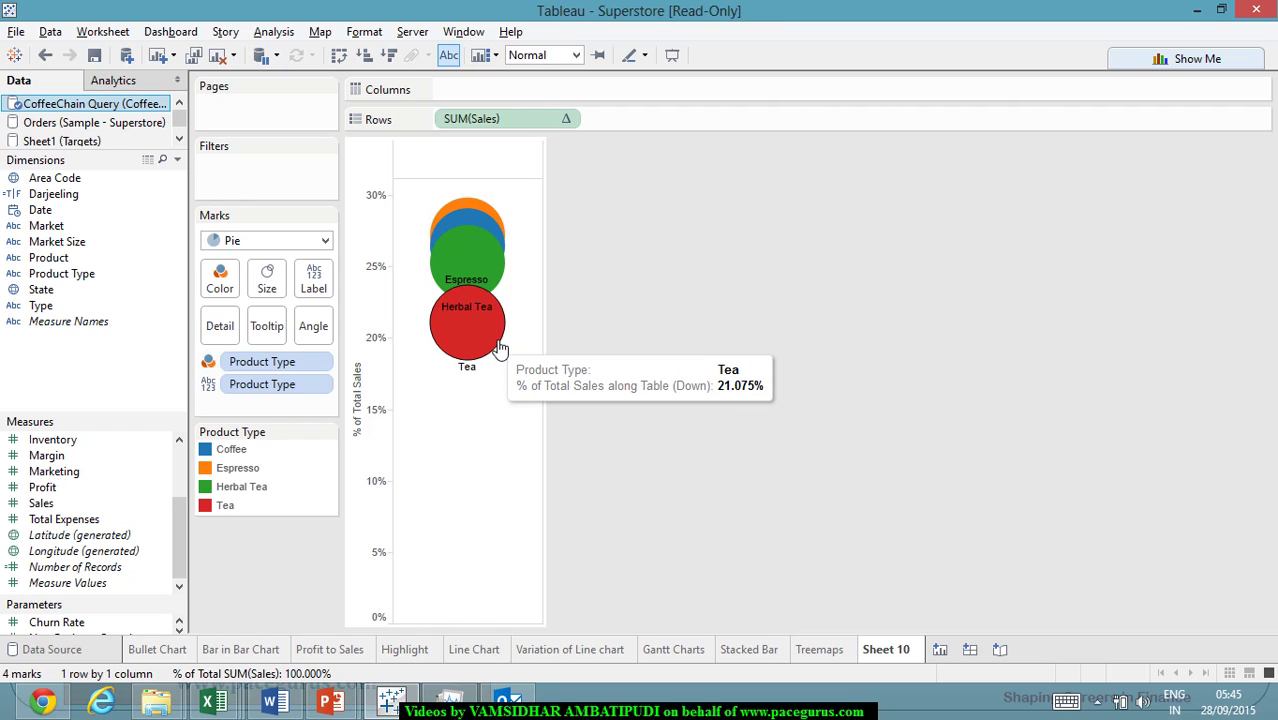
pyautogui.moveTo(283, 362); pyautogui.dragTo(96, 362)
pyautogui.moveTo(280, 366); pyautogui.dragTo(108, 361)
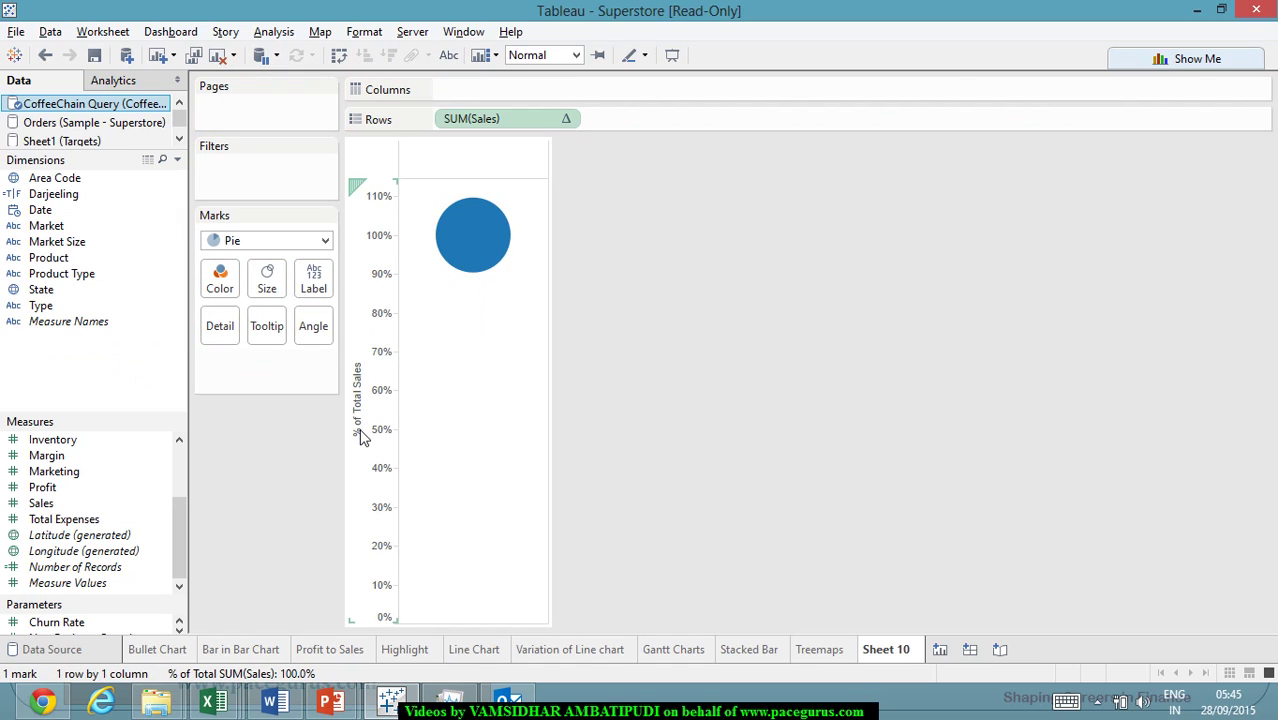
# Convert the Sales percentage on rows to a field named Calculation1 and remove that field from rows.
pyautogui.moveTo(490, 118); pyautogui.dragTo(40, 212)
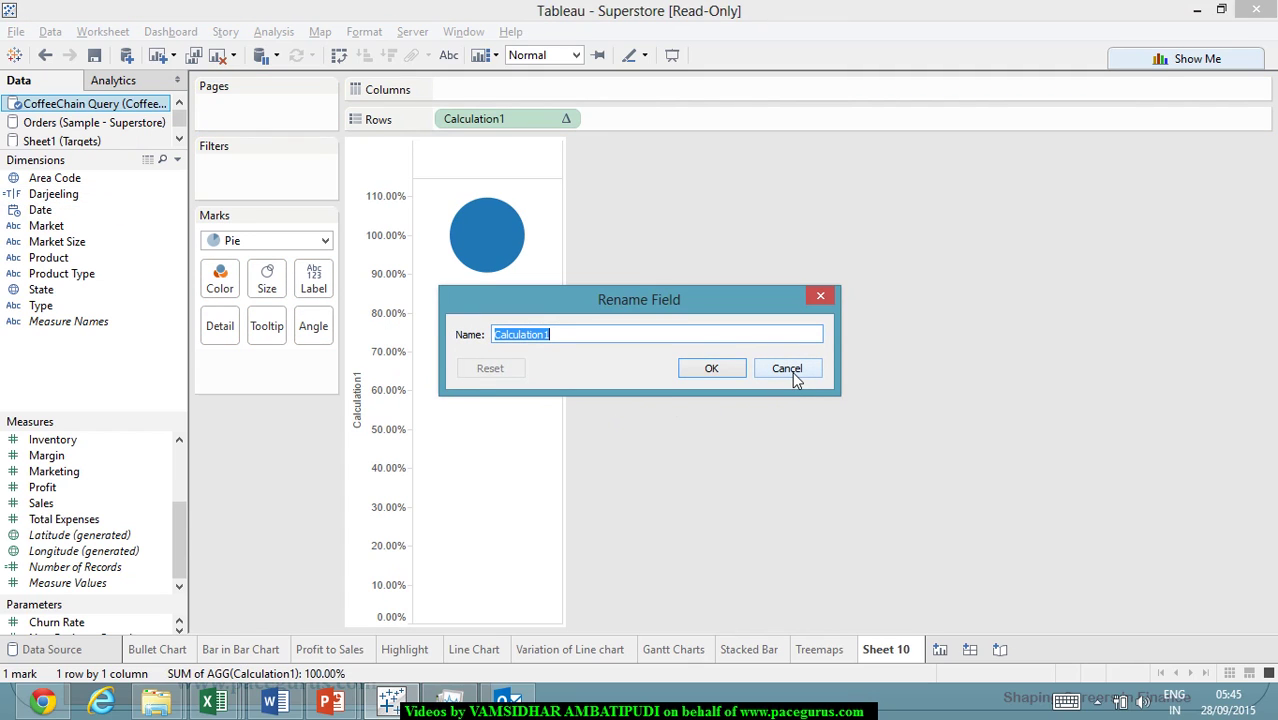
pyautogui.click(738, 368)
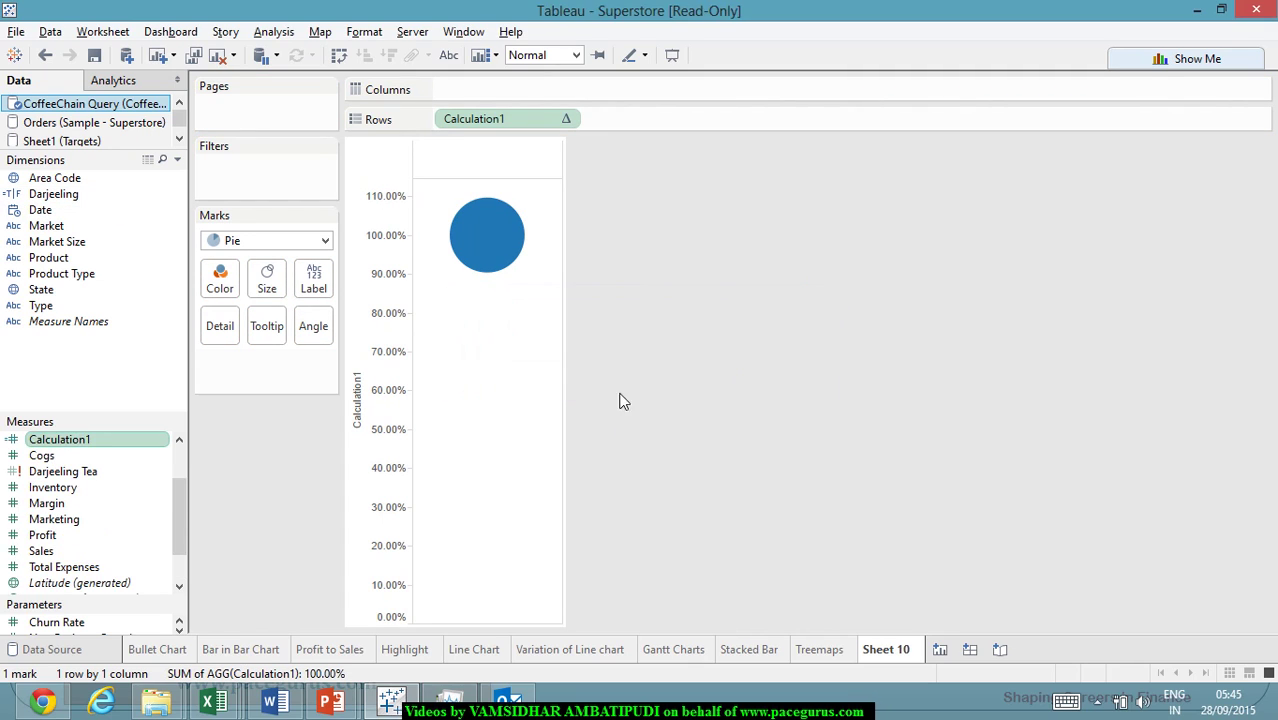
pyautogui.moveTo(506, 120); pyautogui.dragTo(58, 495)
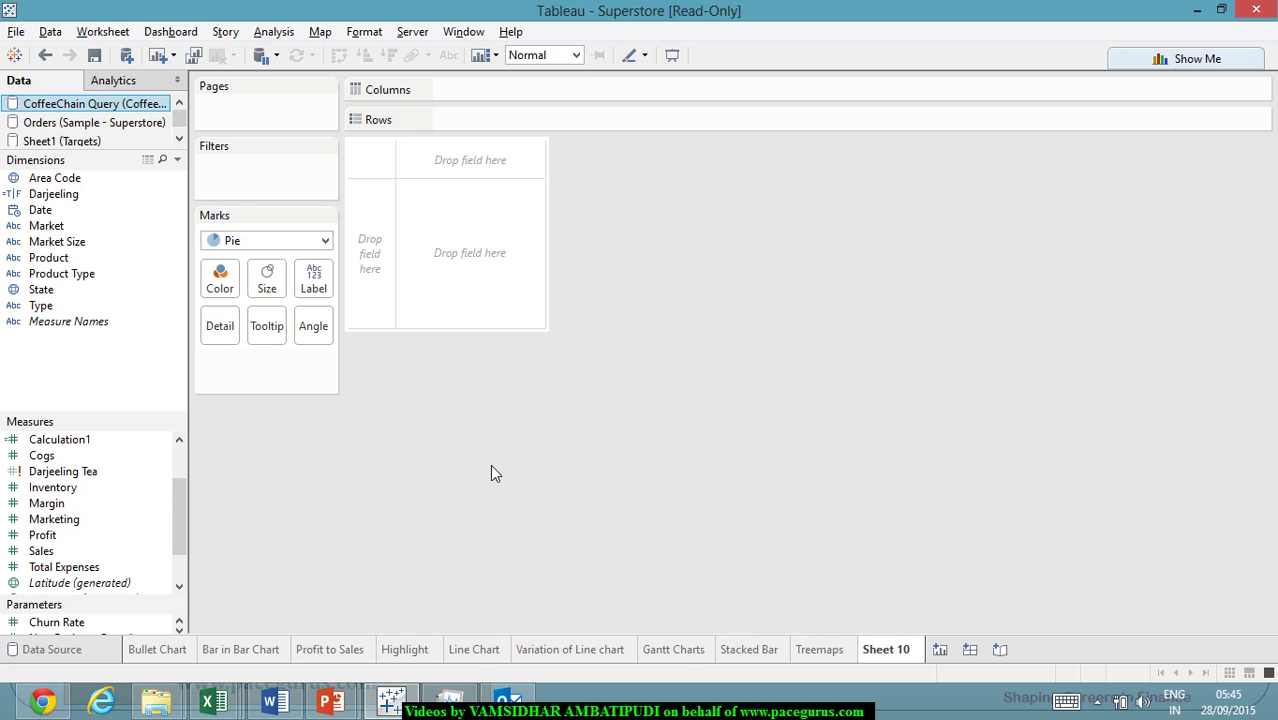
# Undo the field removals and the Pie mark change back to the monthly area chart by Product Type.
pyautogui.hotkey('ctrl', 'z')
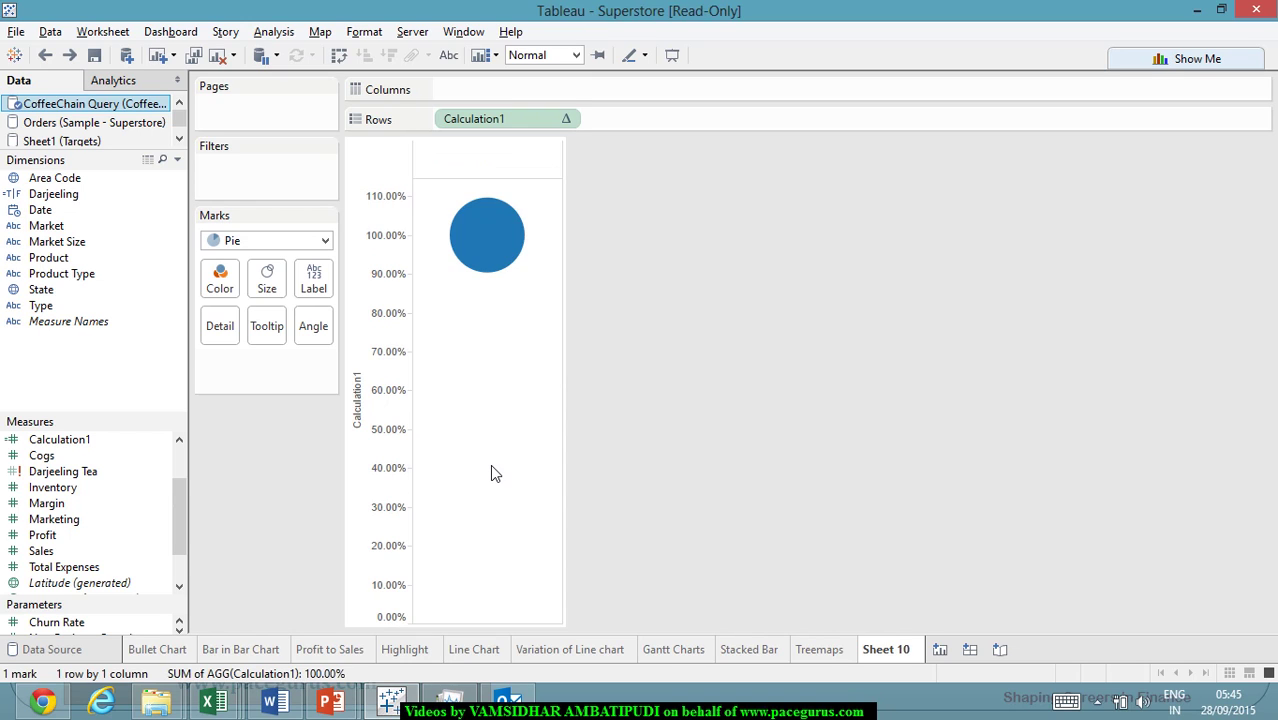
pyautogui.hotkey('ctrl', 'z')
pyautogui.hotkey('ctrl', 'z')
pyautogui.hotkey('ctrl', 'z')
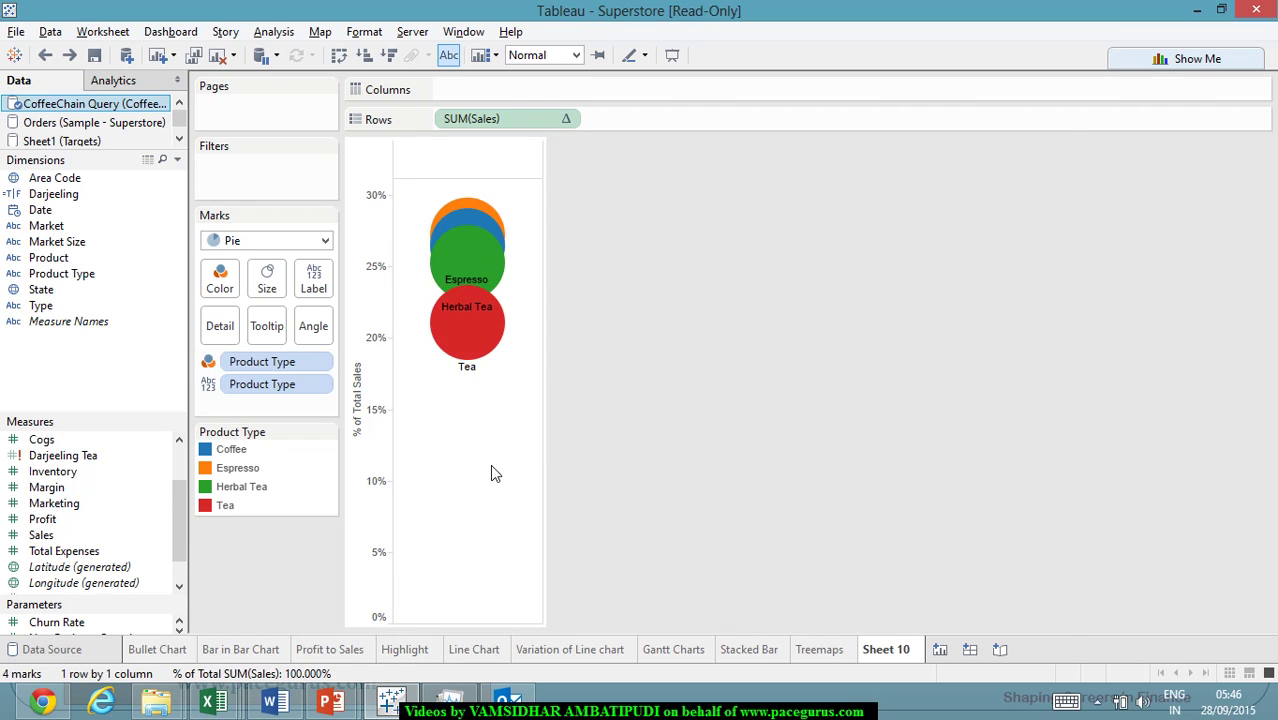
pyautogui.hotkey('ctrl', 'z')
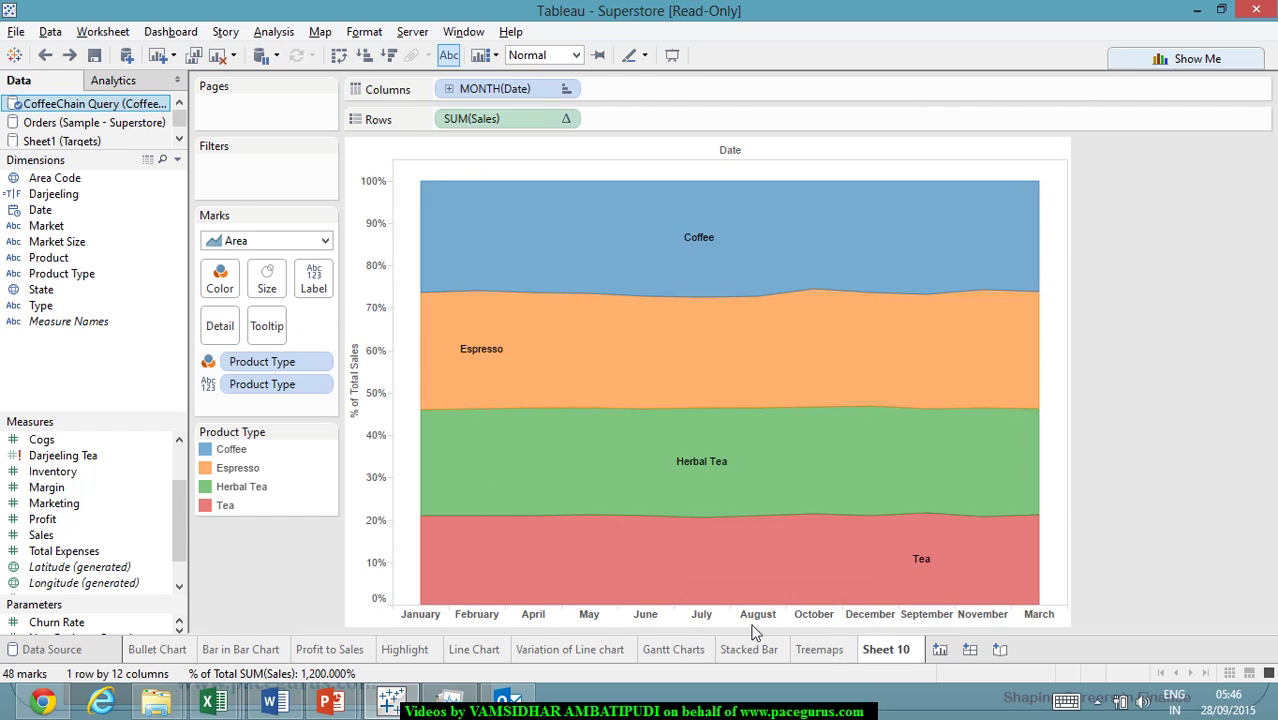
# Rename the area chart's worksheet as Area Maps.
pyautogui.rightClick(903, 652)
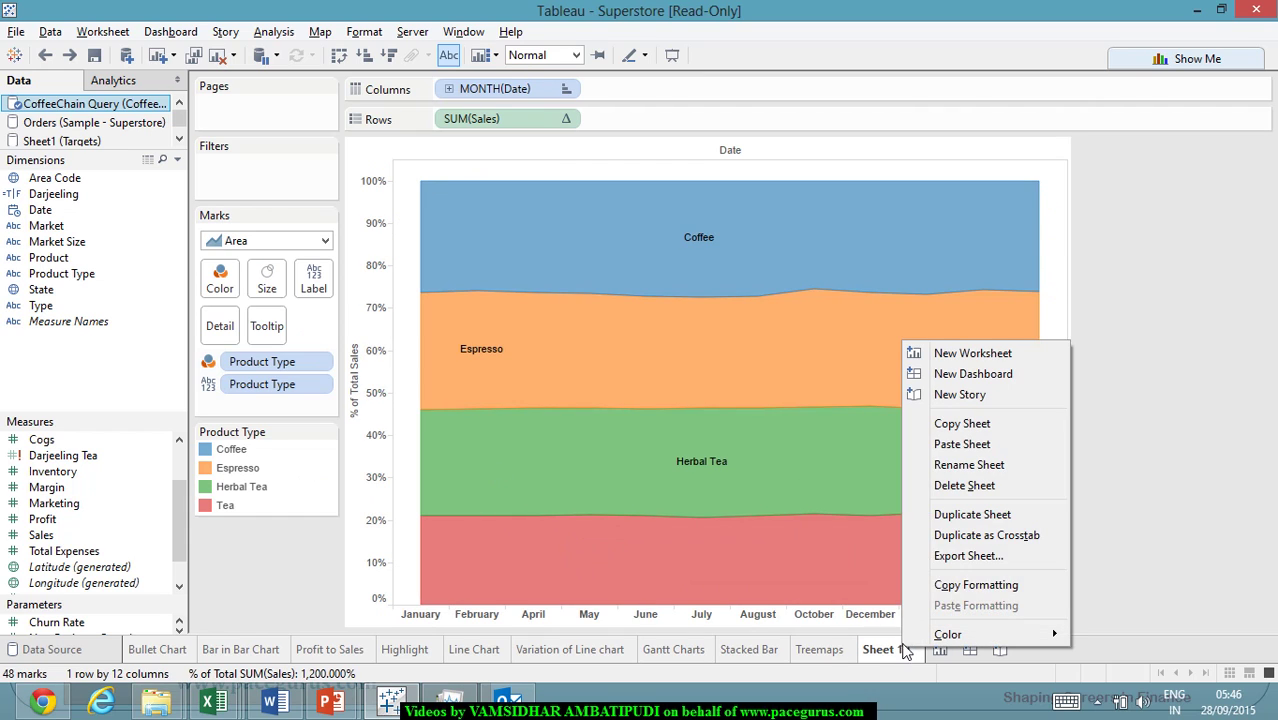
pyautogui.click(997, 464)
pyautogui.write('Area Maps')
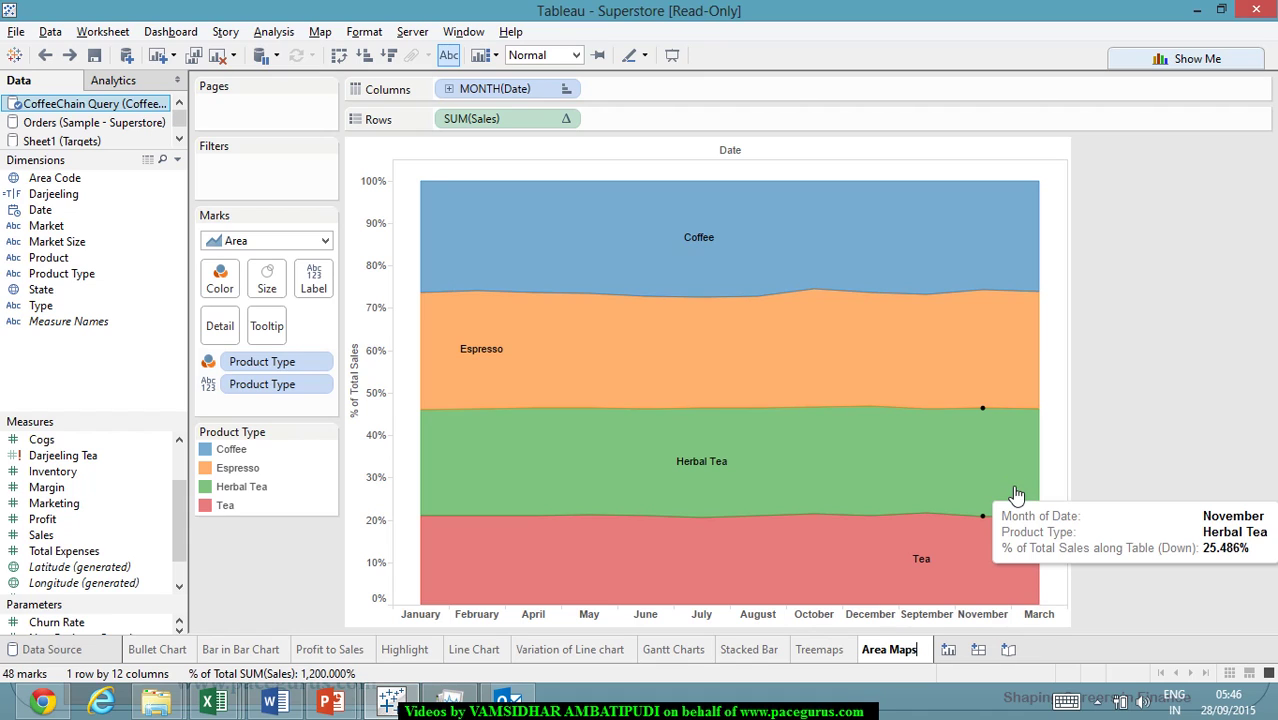
pyautogui.press('Return')
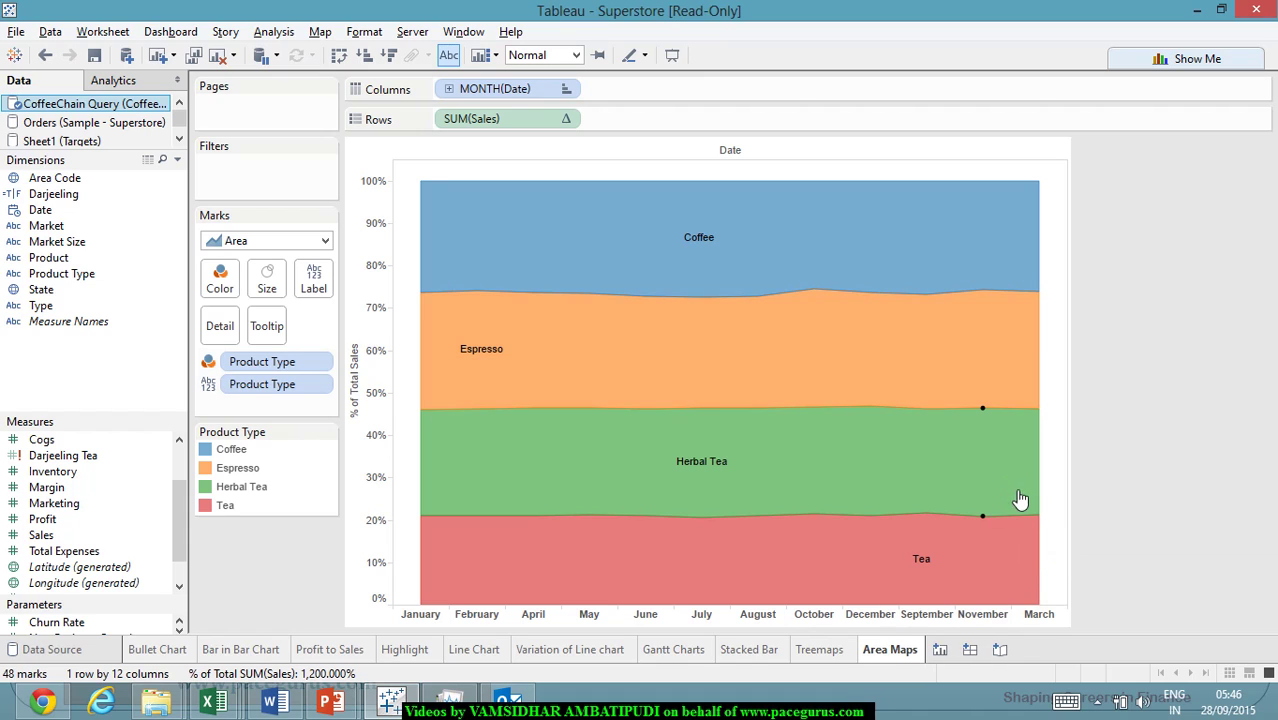
# Add a new worksheet and name it Pie chart.
pyautogui.click(949, 650)
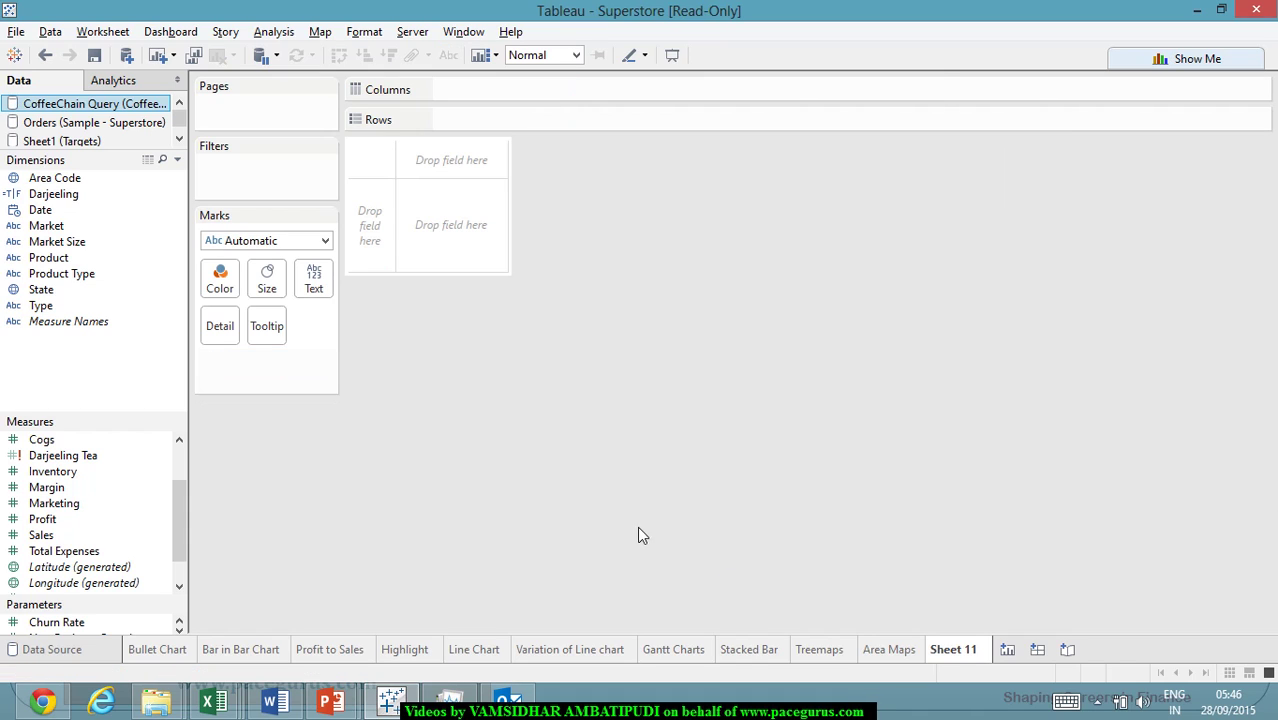
pyautogui.rightClick(955, 652)
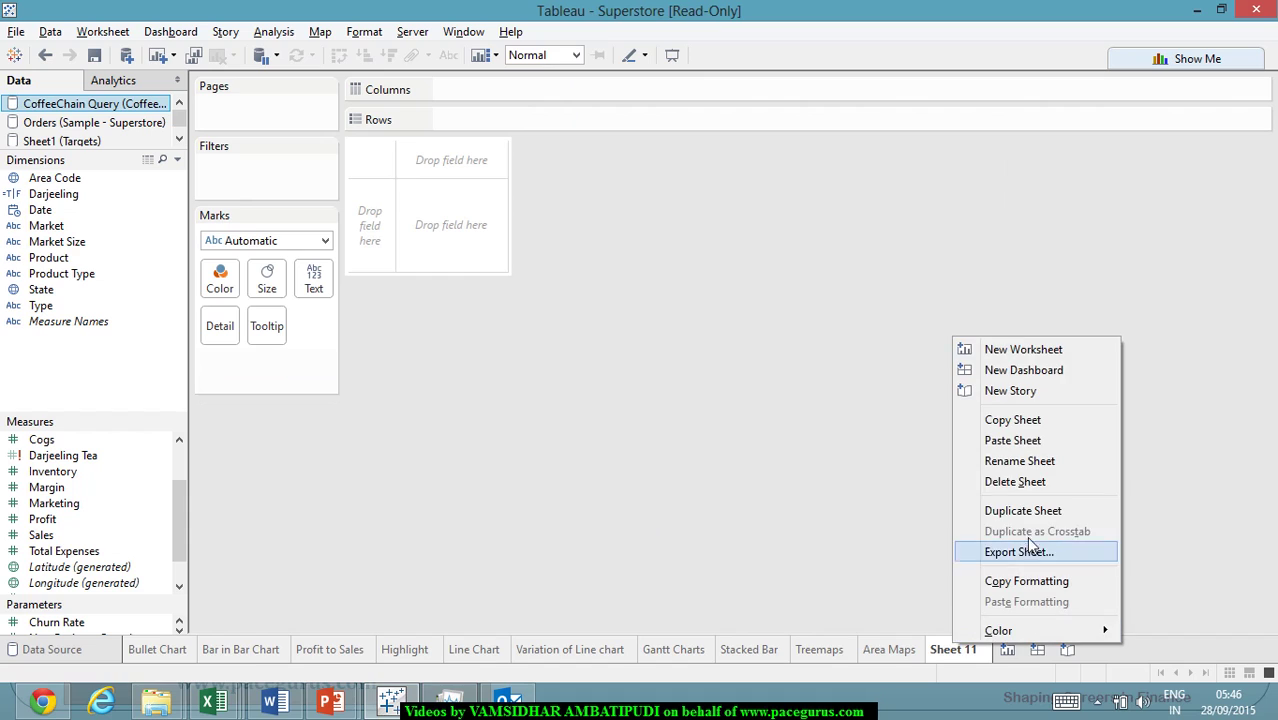
pyautogui.click(1066, 461)
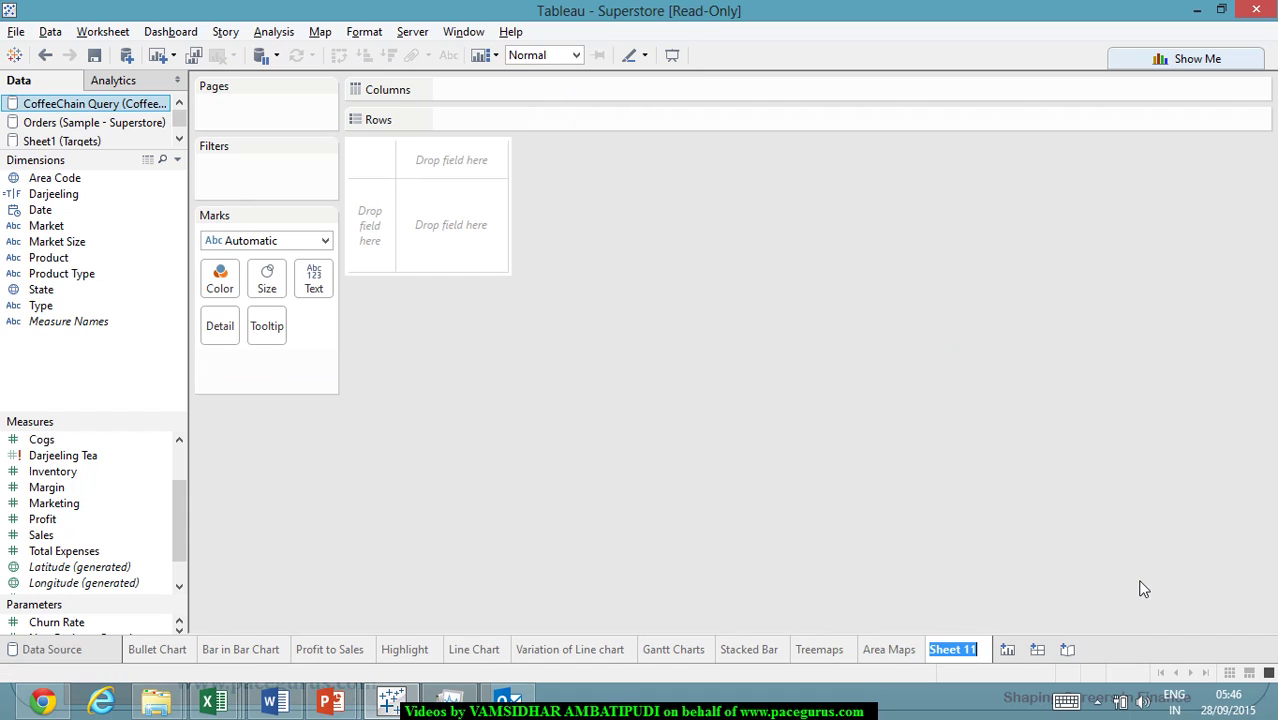
pyautogui.write('Pie chat')
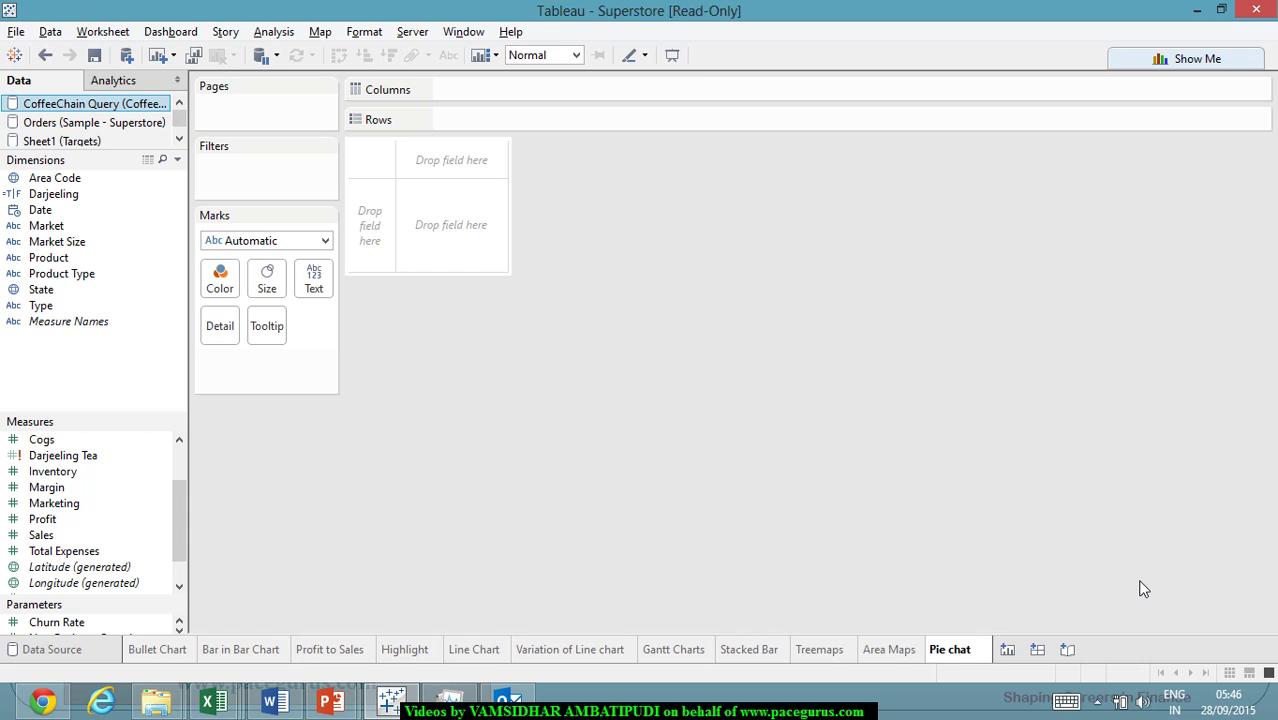
pyautogui.press('BackSpace')
pyautogui.write('rt')
pyautogui.press('Return')
# Set the mark type to Pie and assign Sales to the angle, after trying Product and removing it.
pyautogui.click(326, 242)
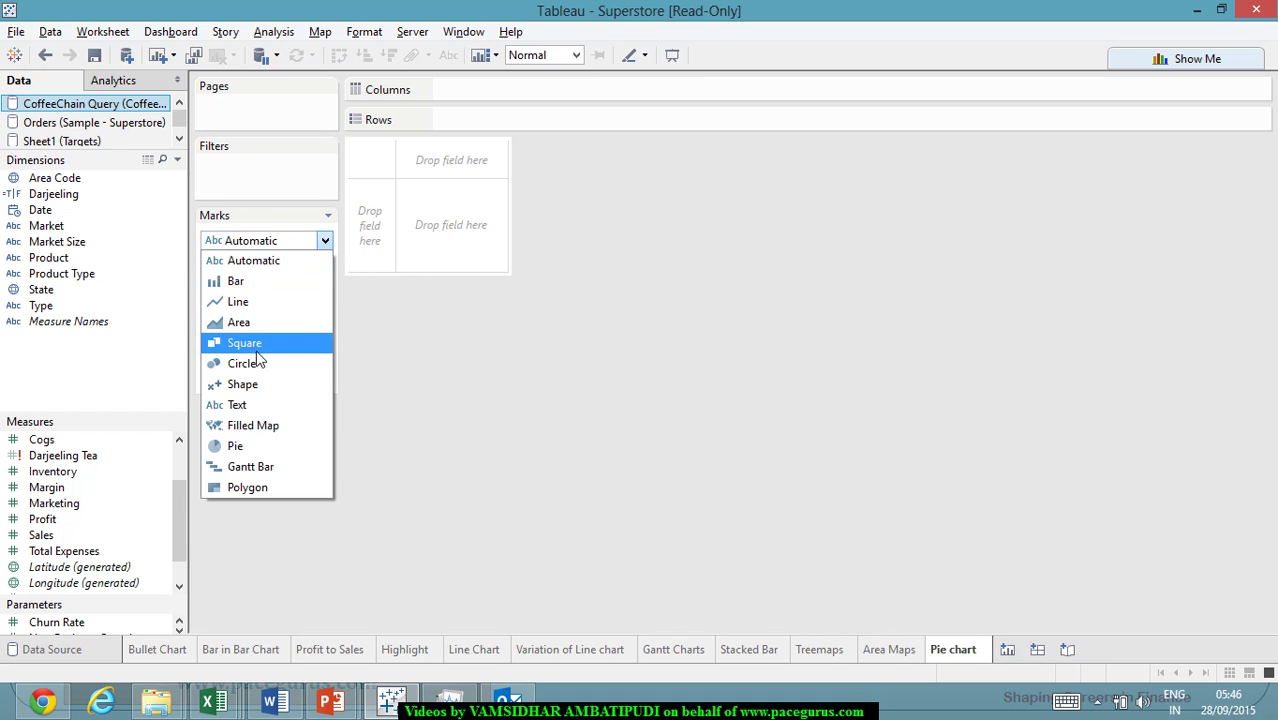
pyautogui.click(270, 453)
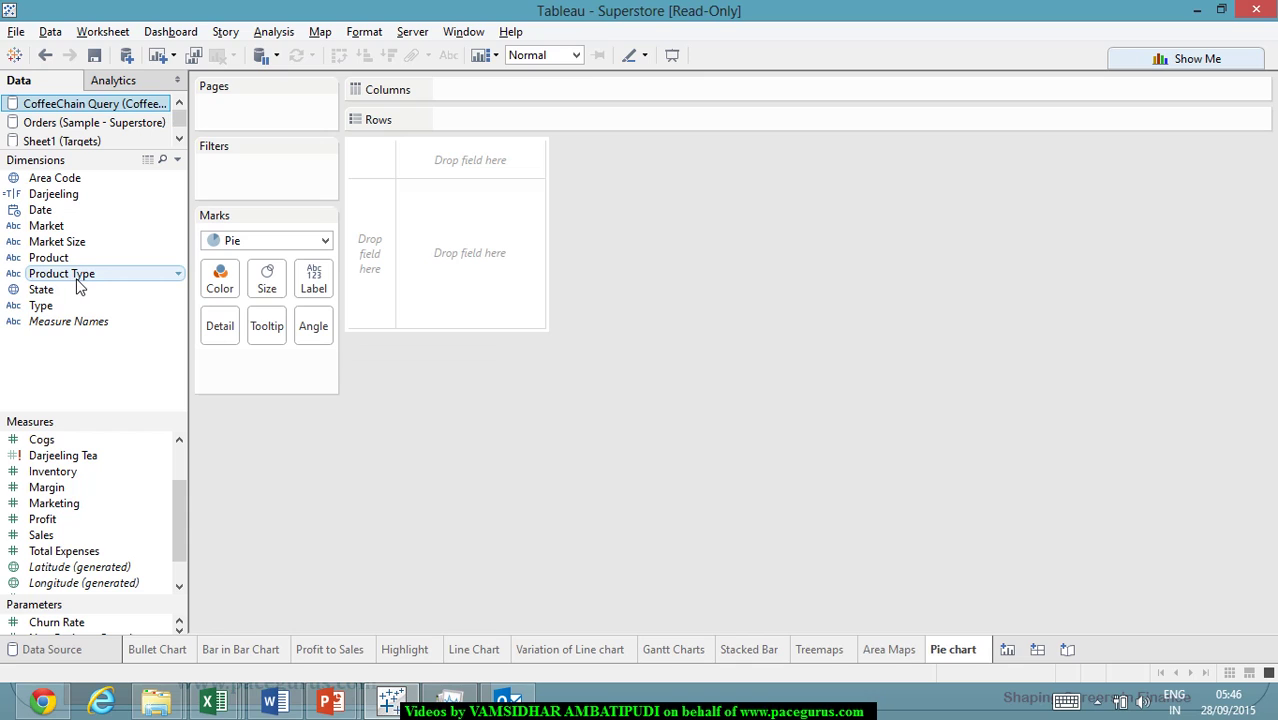
pyautogui.moveTo(83, 282); pyautogui.dragTo(316, 334)
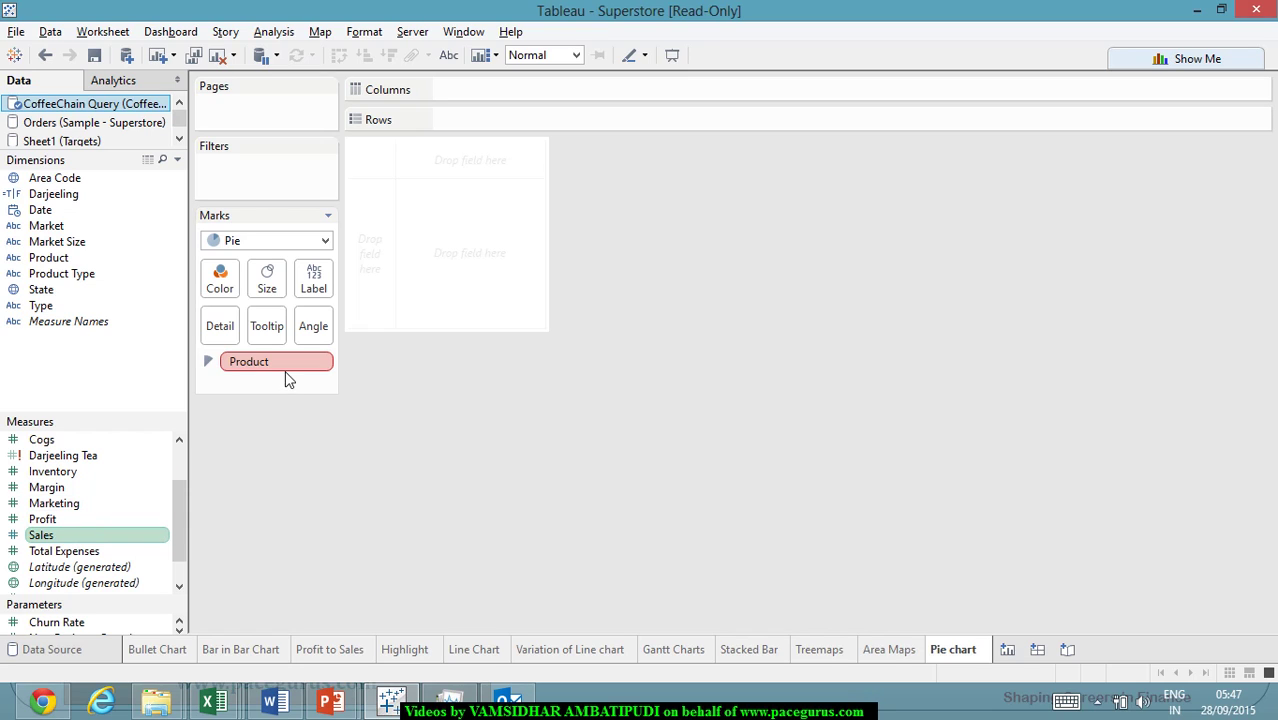
pyautogui.moveTo(293, 372); pyautogui.dragTo(130, 324)
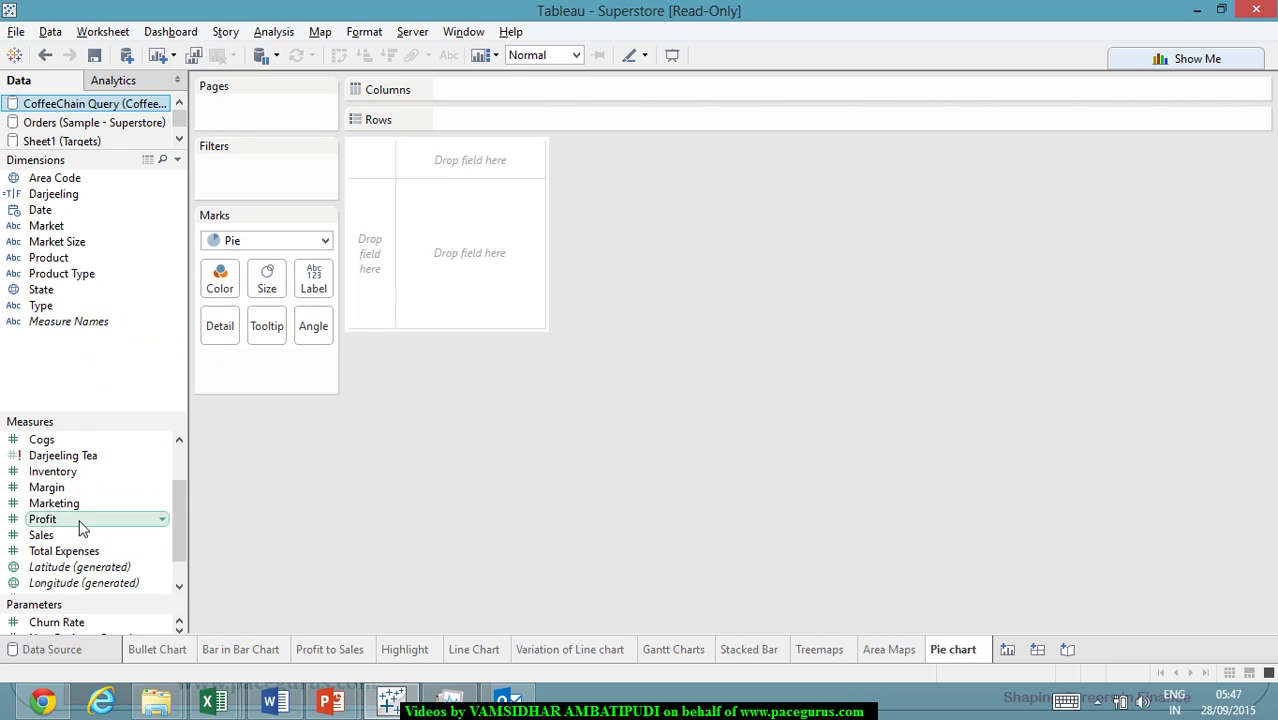
pyautogui.moveTo(74, 535); pyautogui.dragTo(322, 338)
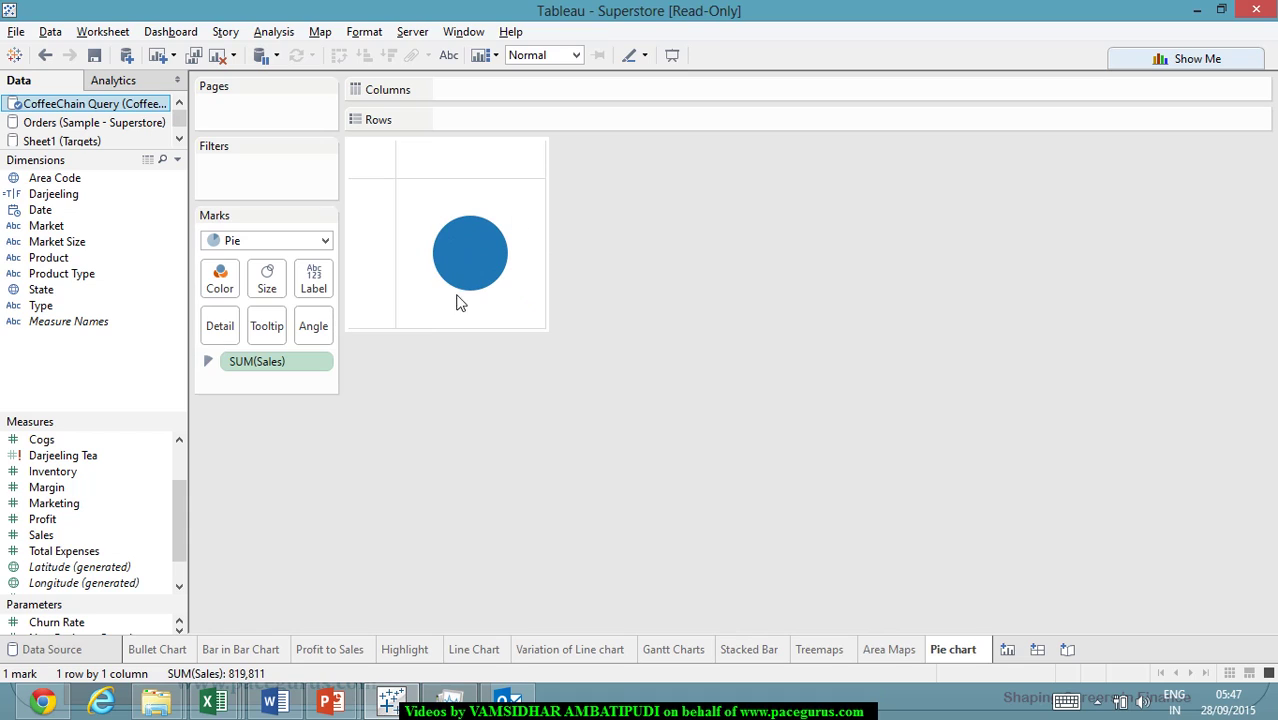
# Color the pie slices by Product Type, after trying Product as the color field.
pyautogui.moveTo(492, 296)
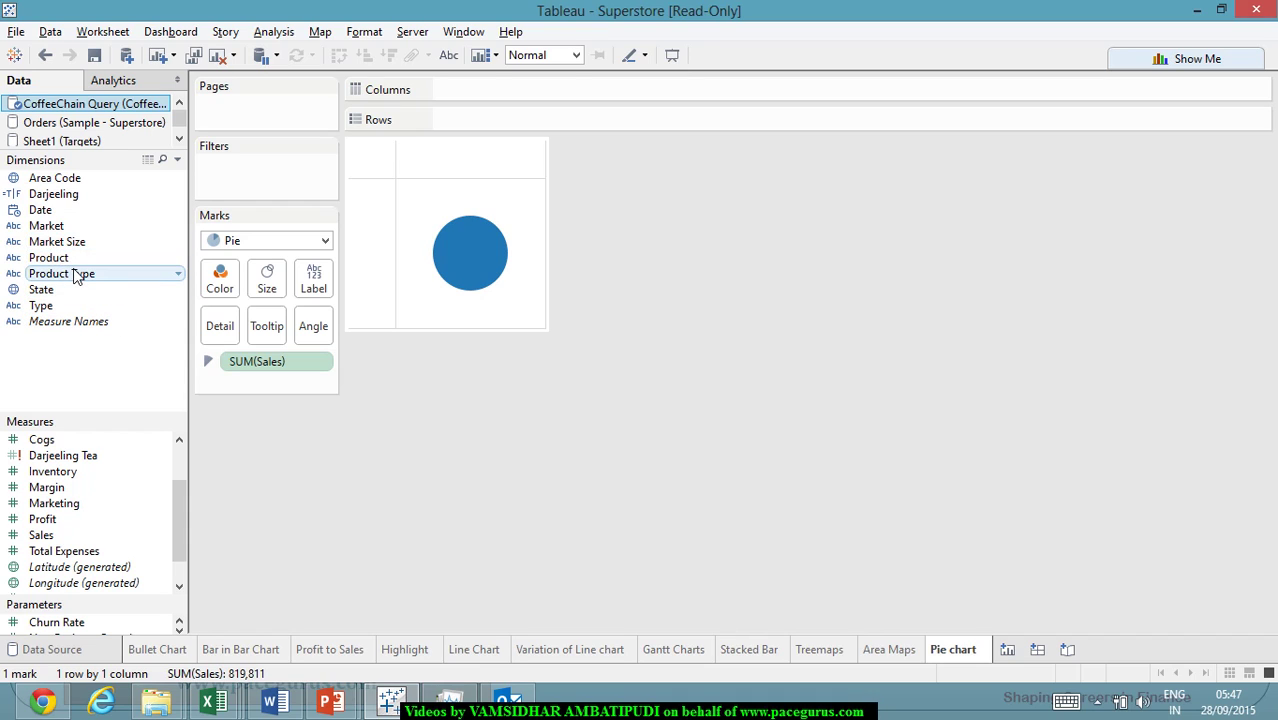
pyautogui.moveTo(80, 258); pyautogui.dragTo(218, 288)
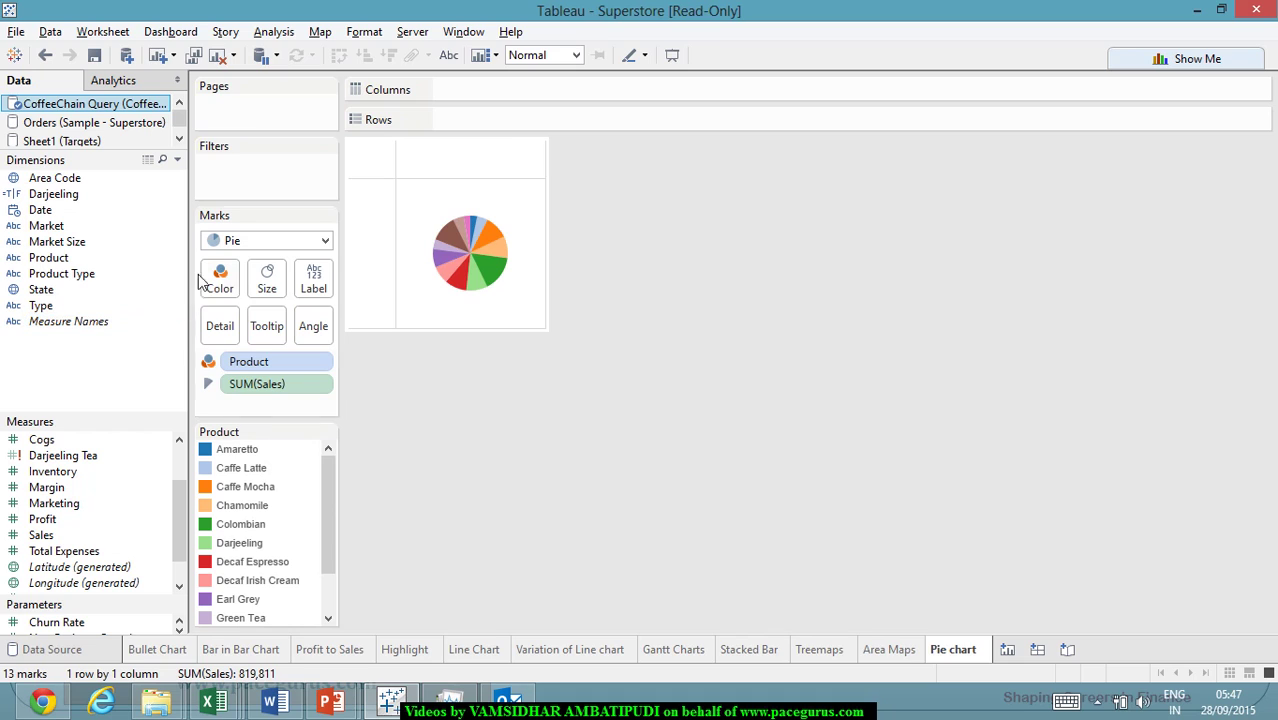
pyautogui.moveTo(269, 364); pyautogui.dragTo(222, 288)
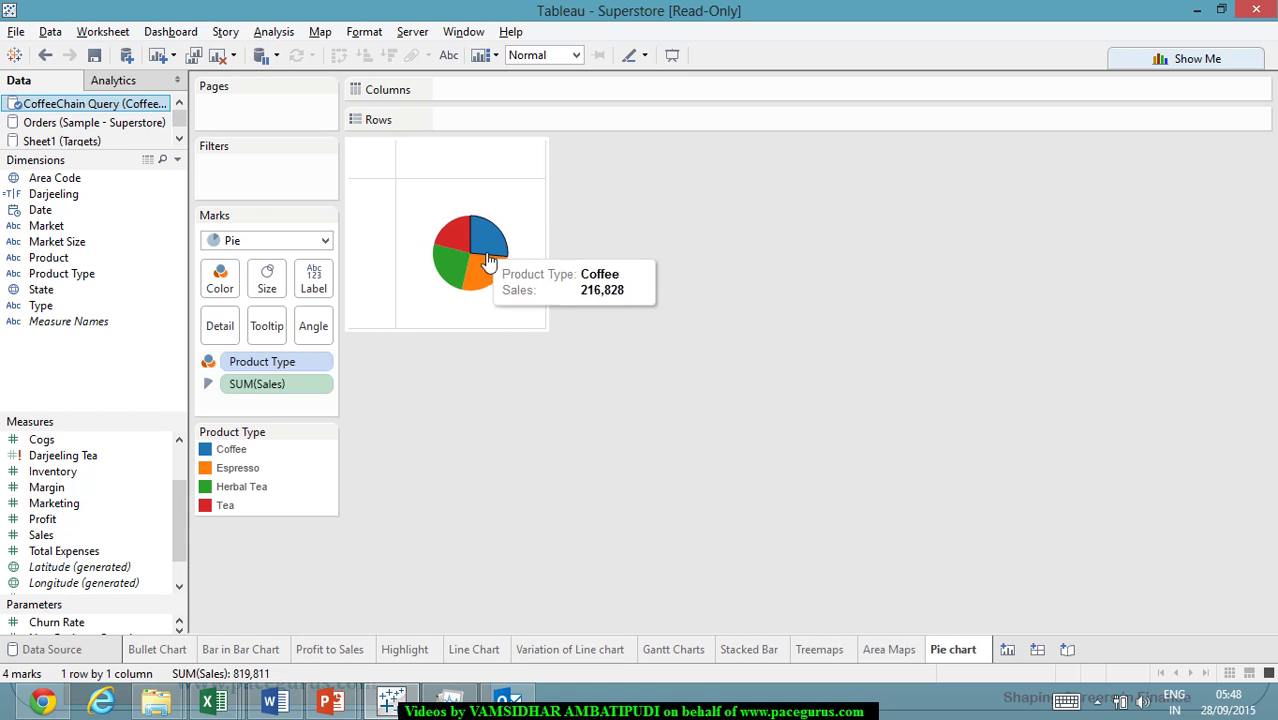
pyautogui.moveTo(490, 288)
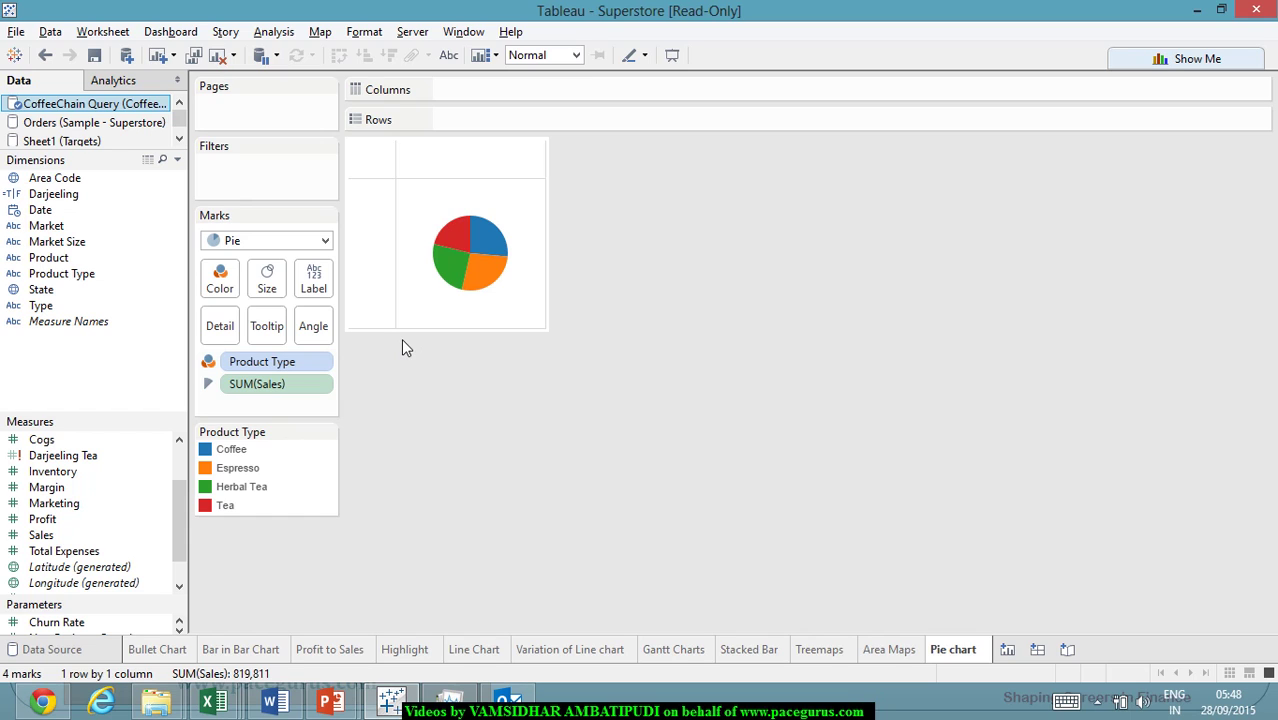
pyautogui.moveTo(482, 257)
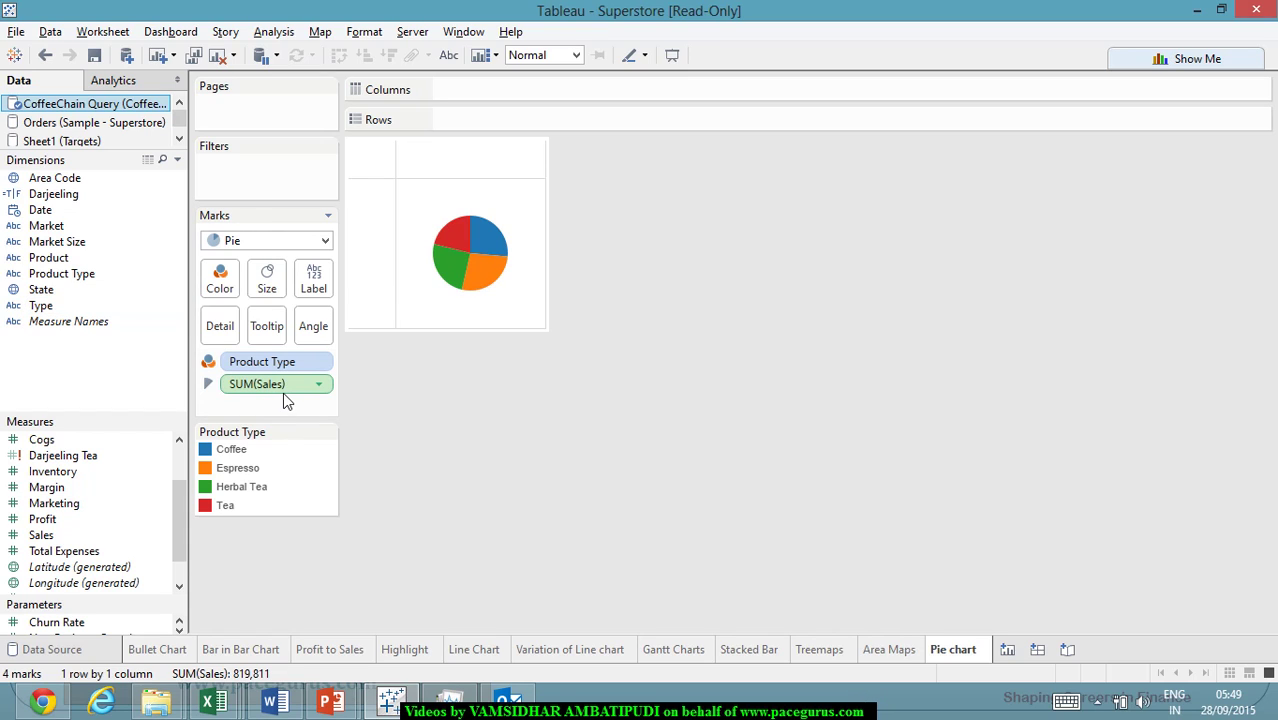
# Label the pie slices with Sales and convert that label to the Percent of Total quick table calculation.
pyautogui.moveTo(285, 388); pyautogui.dragTo(314, 282)
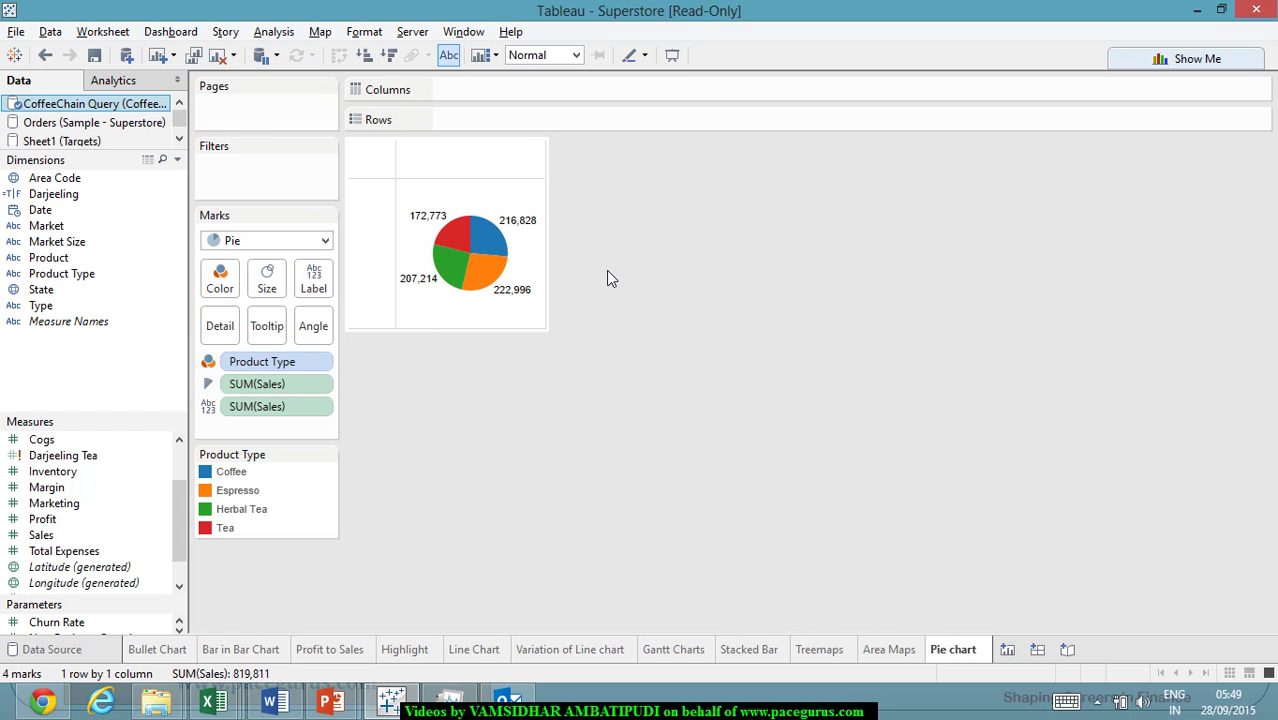
pyautogui.moveTo(320, 407); pyautogui.dragTo(318, 300)
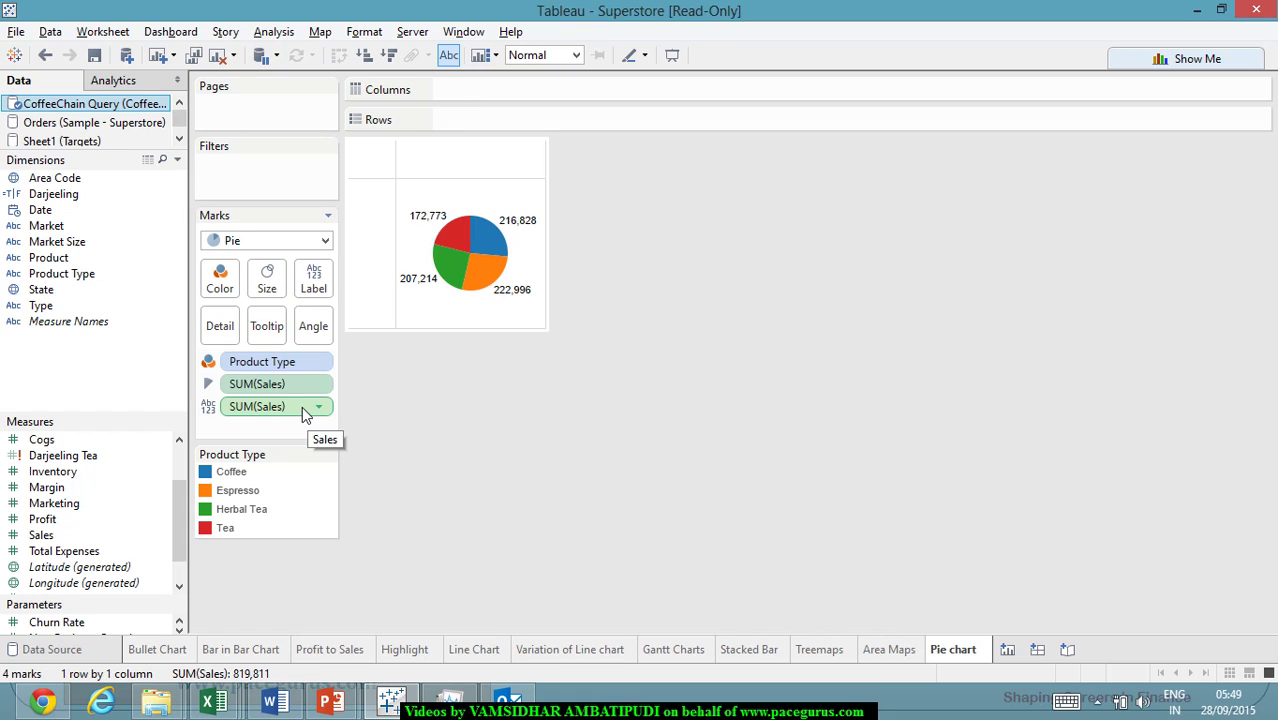
pyautogui.moveTo(302, 406); pyautogui.dragTo(355, 299)
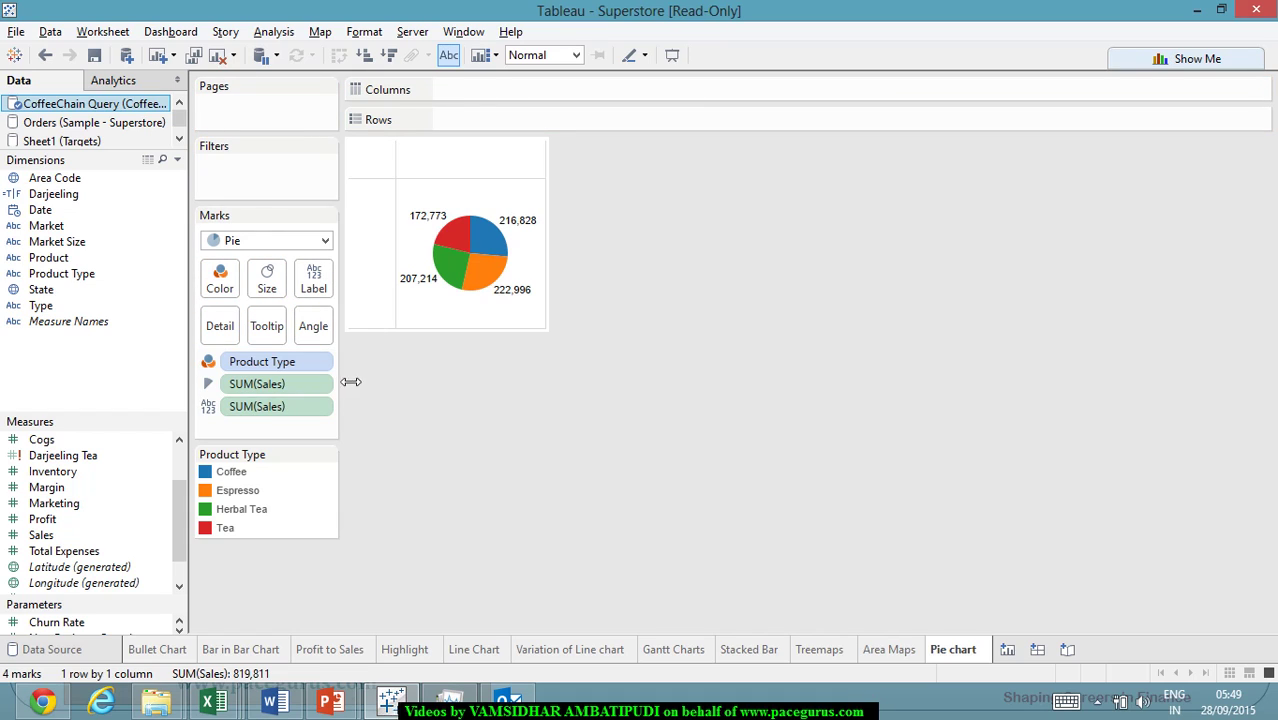
pyautogui.rightClick(303, 410)
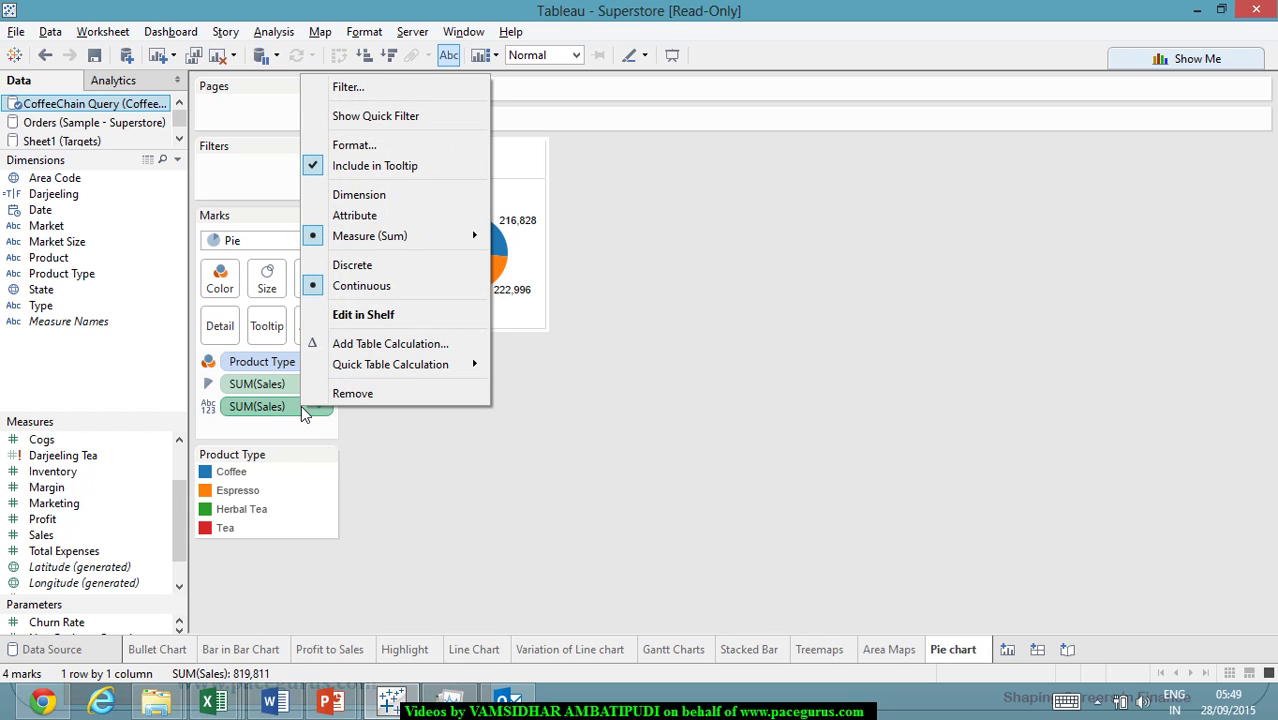
pyautogui.moveTo(416, 372)
pyautogui.moveTo(471, 366)
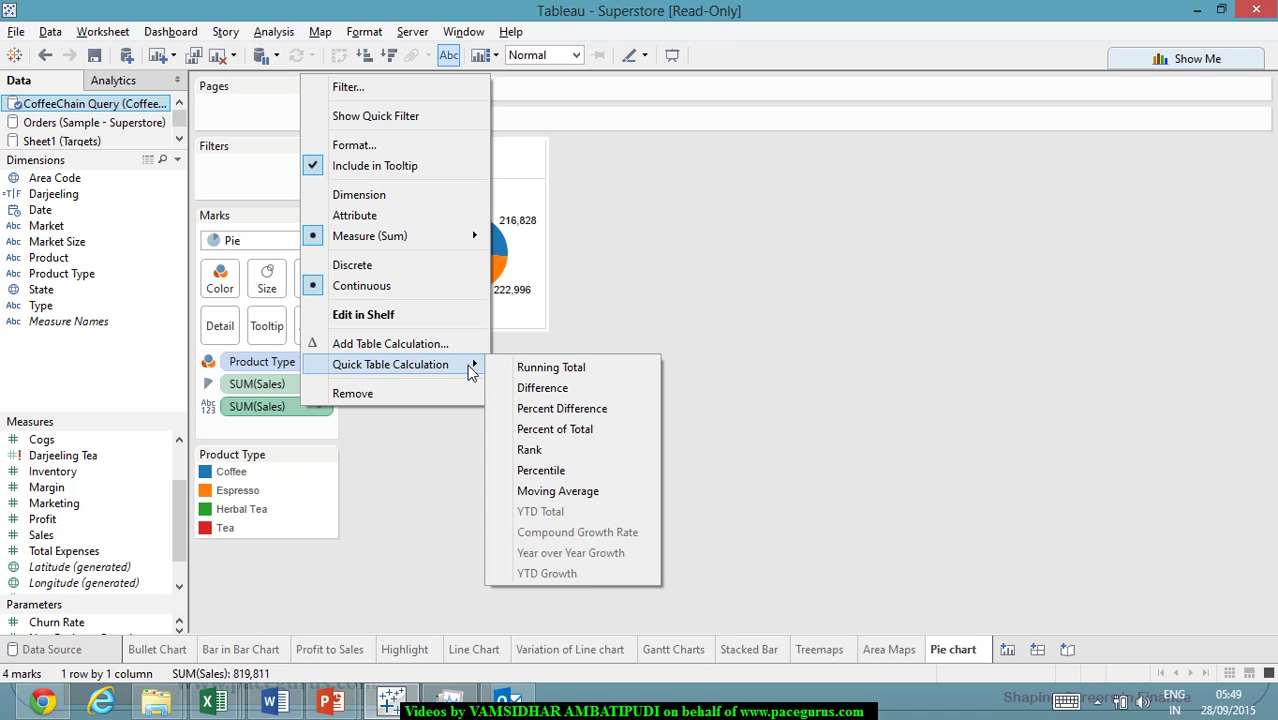
pyautogui.click(592, 432)
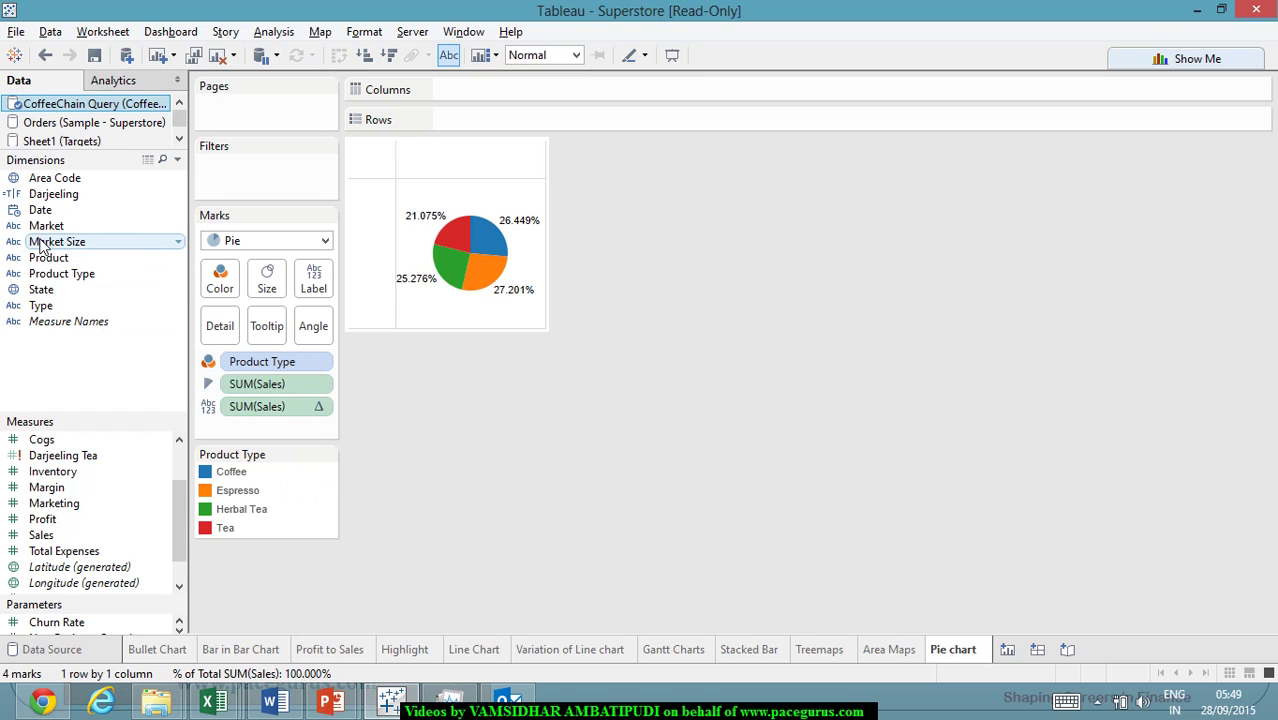
# Add the Sales amount and the Product Type name to the pie slice labels alongside the percentage.
pyautogui.moveTo(41, 535); pyautogui.dragTo(313, 282)
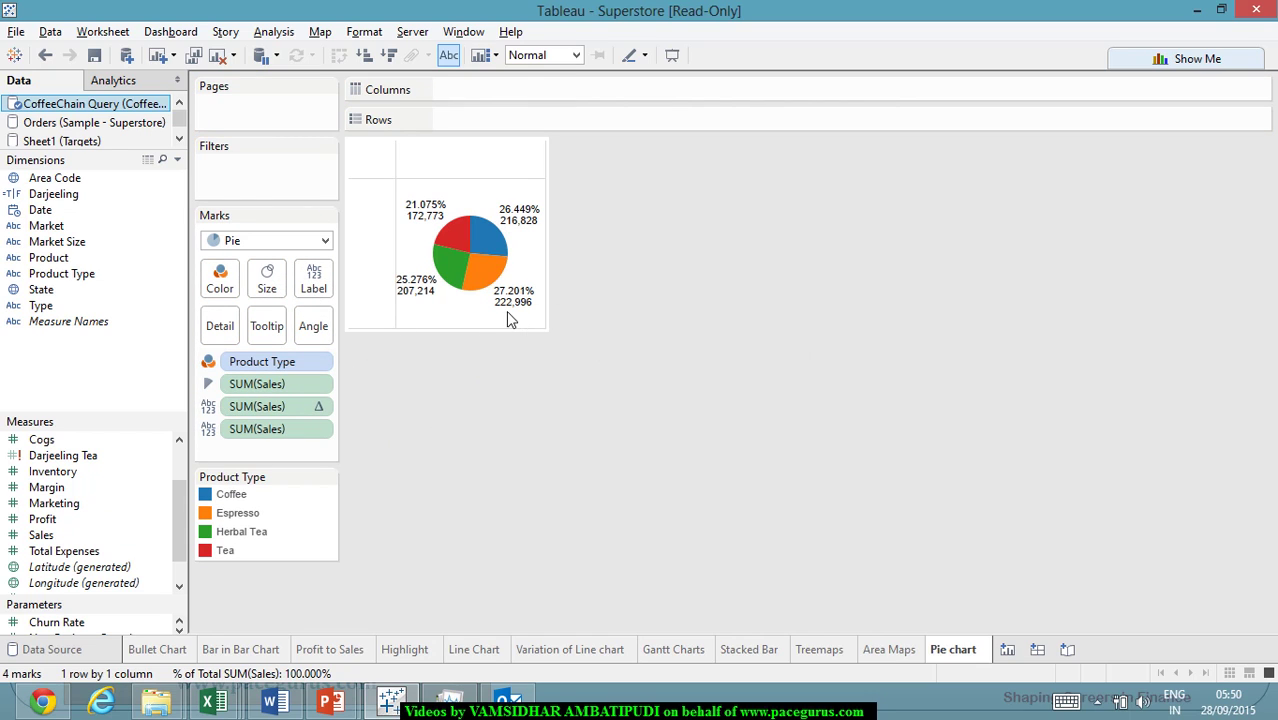
pyautogui.moveTo(524, 312)
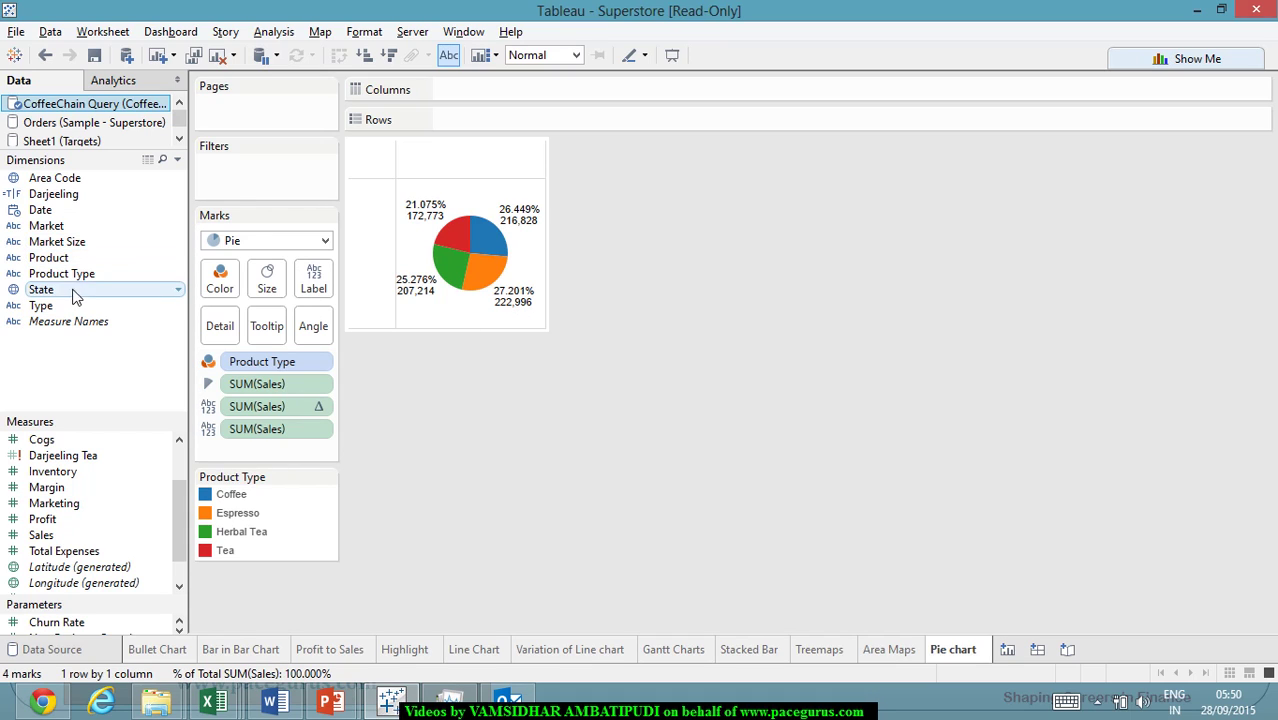
pyautogui.moveTo(82, 280); pyautogui.dragTo(311, 283)
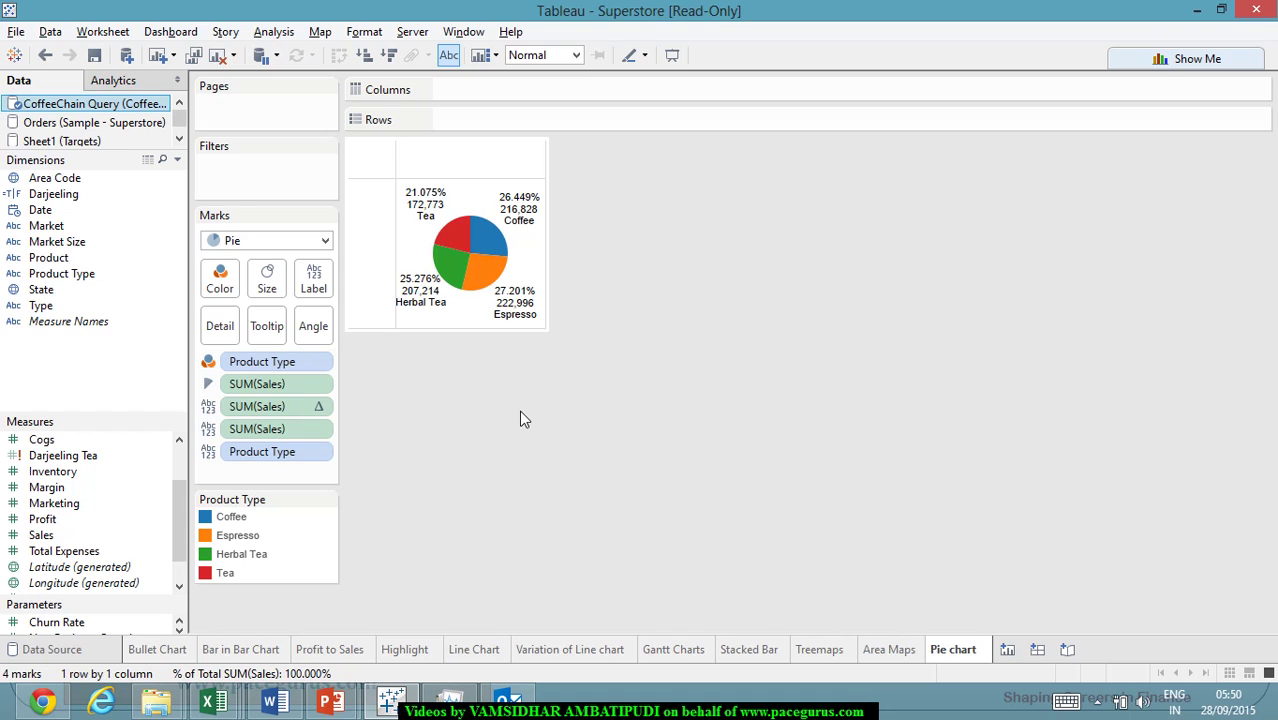
pyautogui.moveTo(449, 284)
# Switch to the presentation slide on part-to-whole charts.
pyautogui.hotkey('alt', 'Tab')
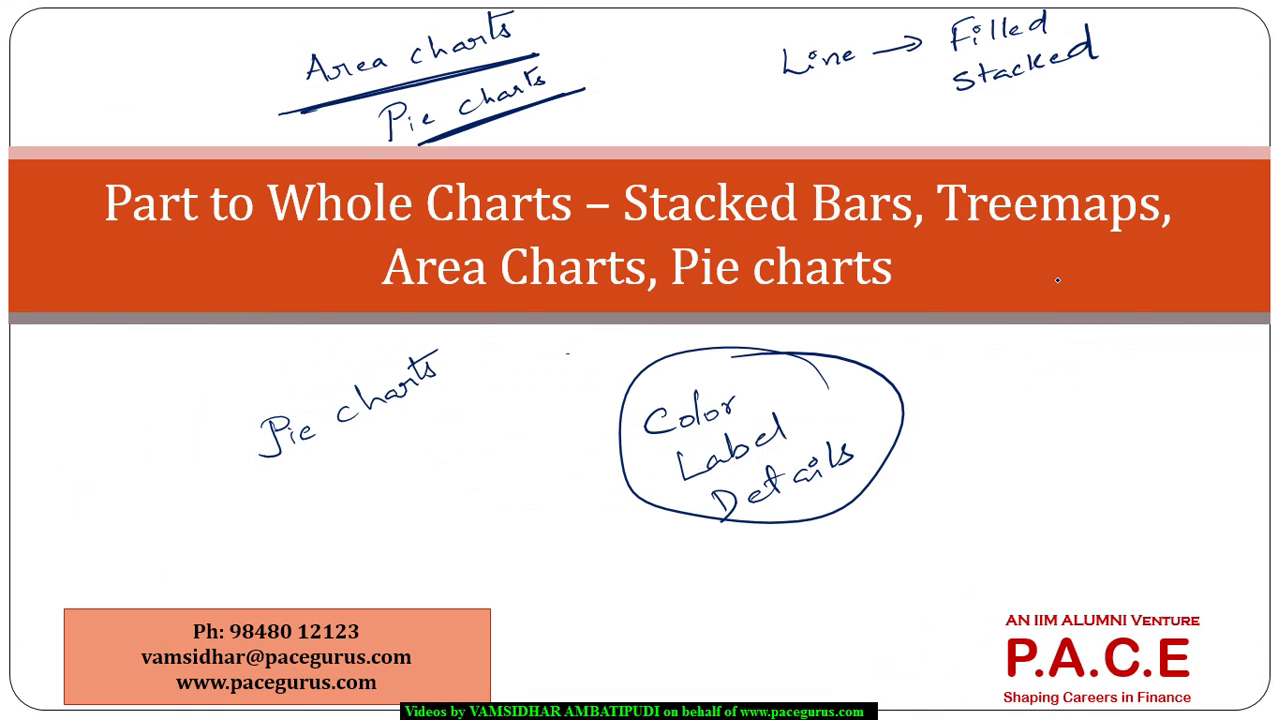